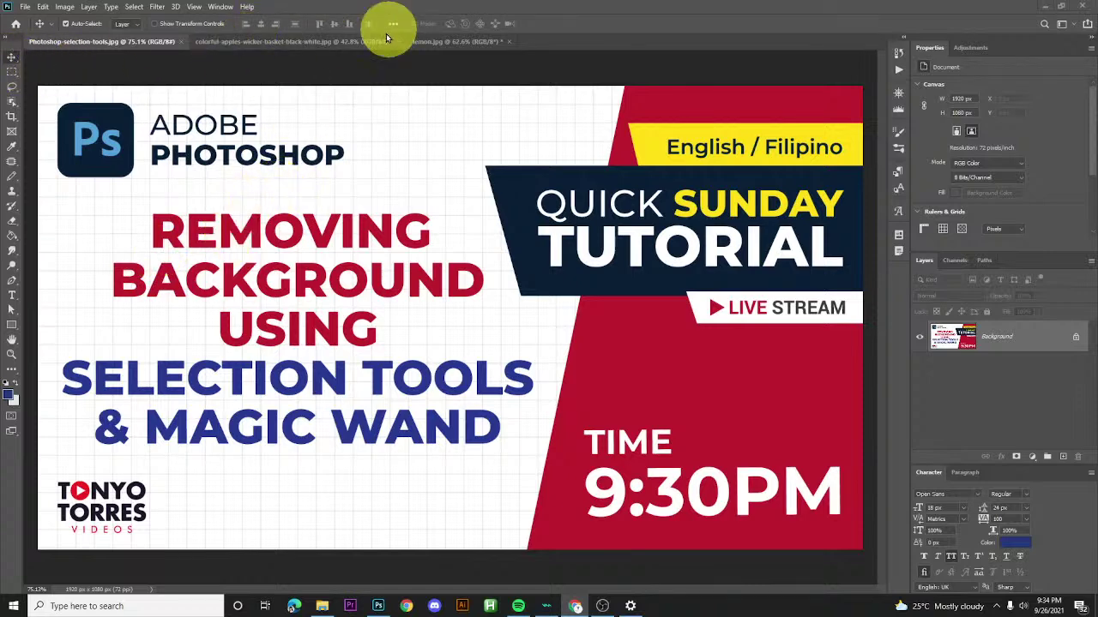
- Switch to the open colorful-apples-wicker-basket-black-white.jpg document
left_click(340, 46)
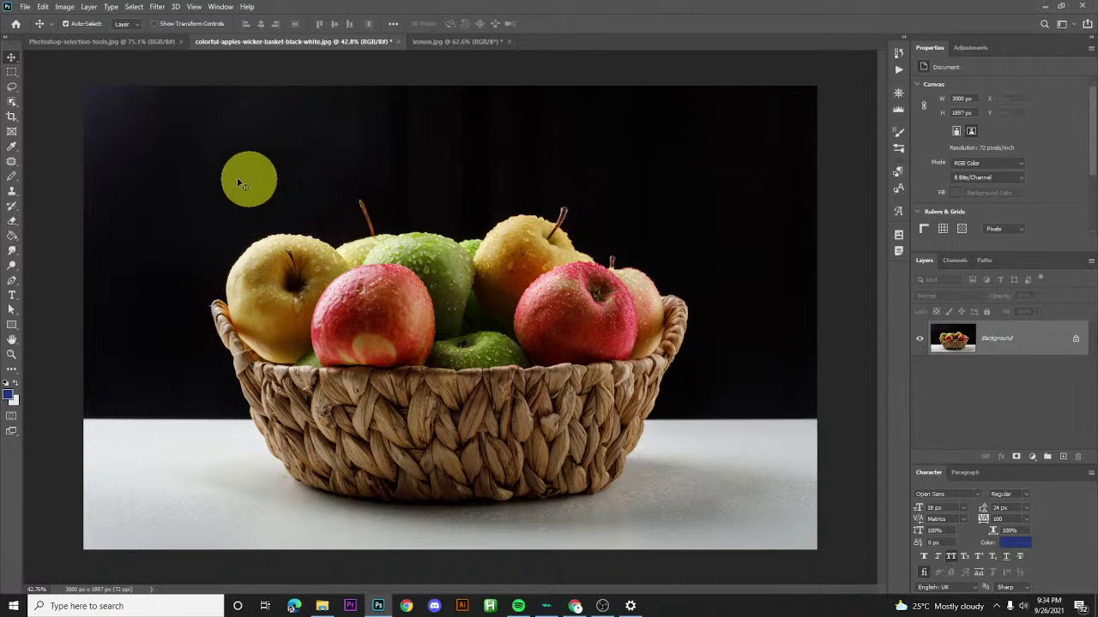
left_click(8, 106)
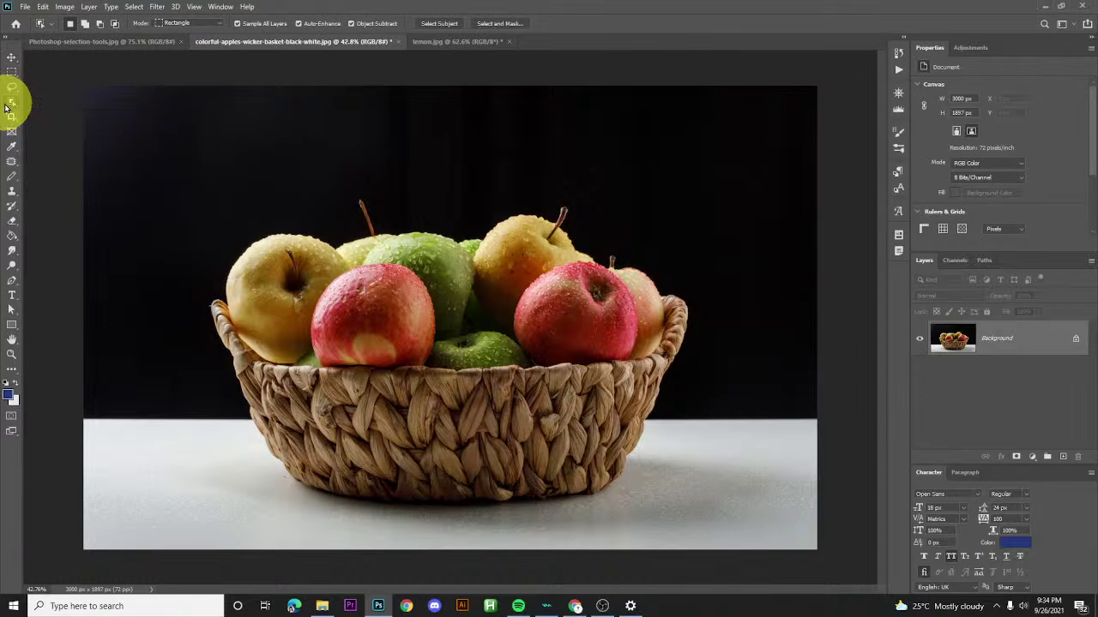
left_click(12, 56)
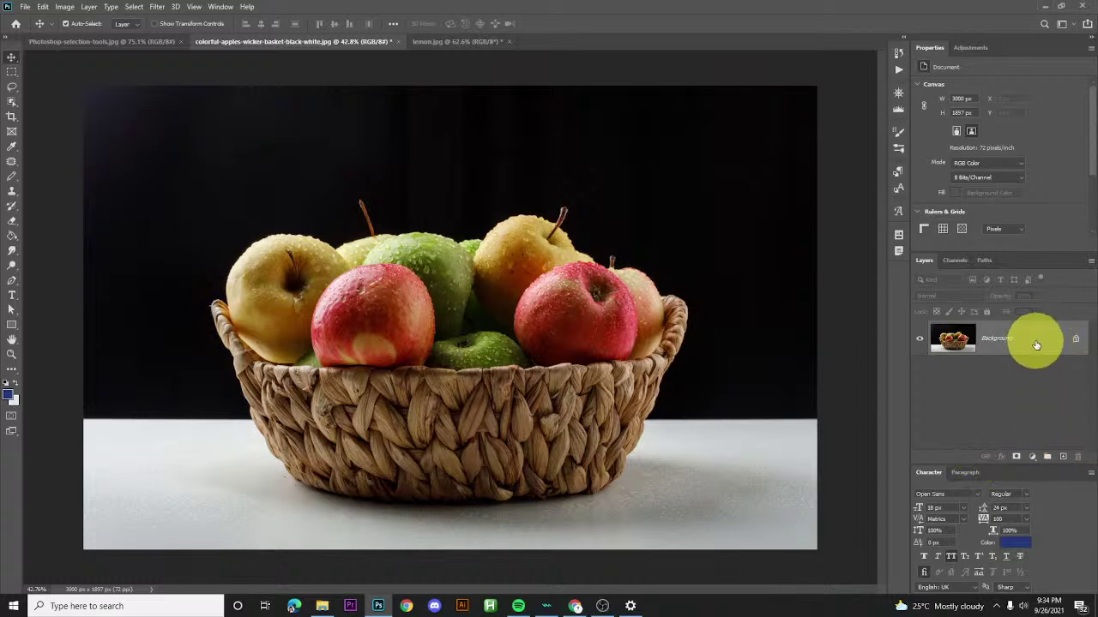
left_click_drag(1036, 345, 1066, 457)
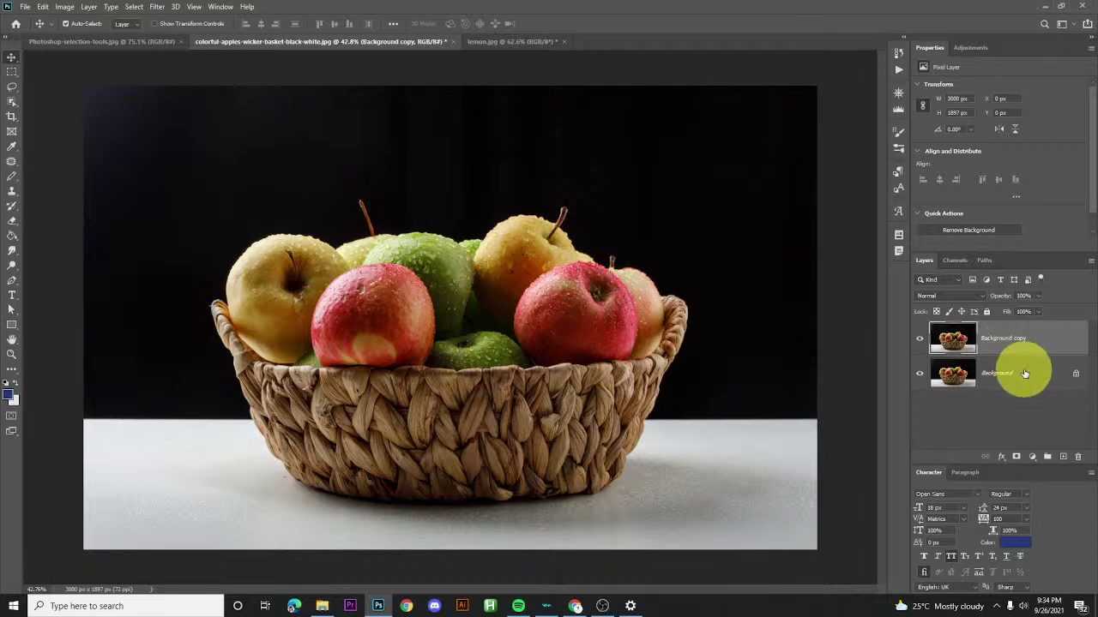
key("Delete")
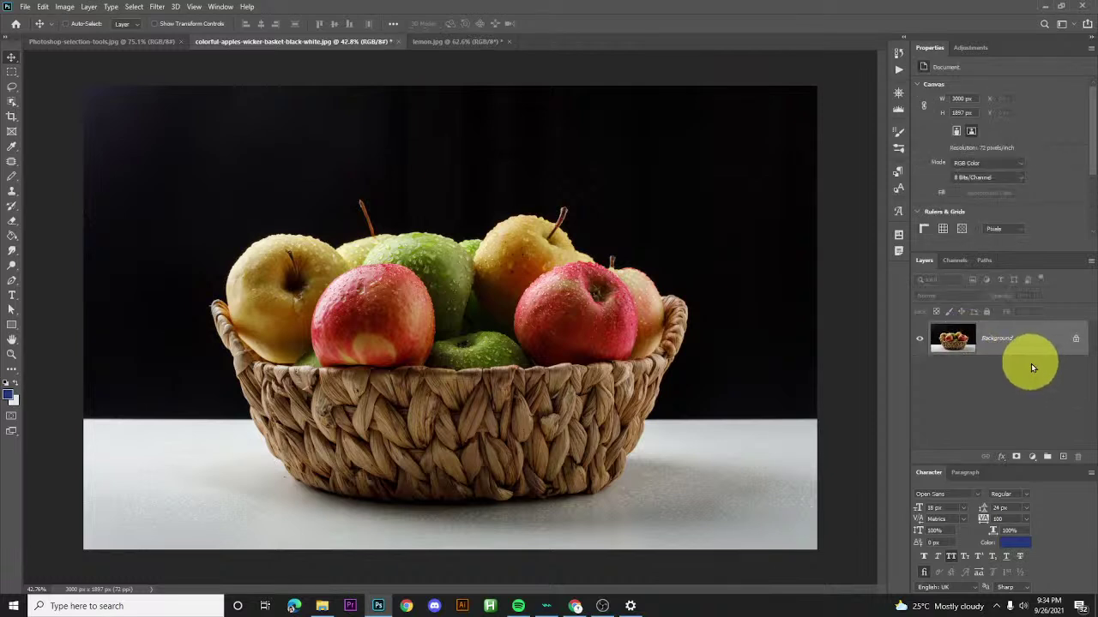
key("ctrl+j")
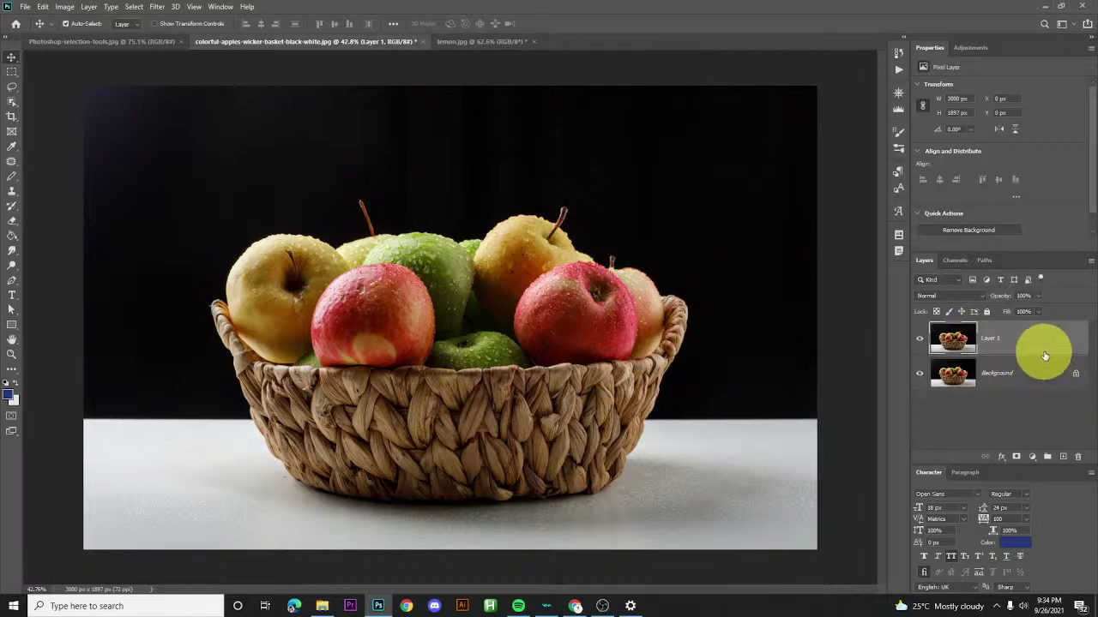
key("Delete")
- Duplicate the Background layer as "Background copy" and hide the original Background layer
right_click(1034, 346)
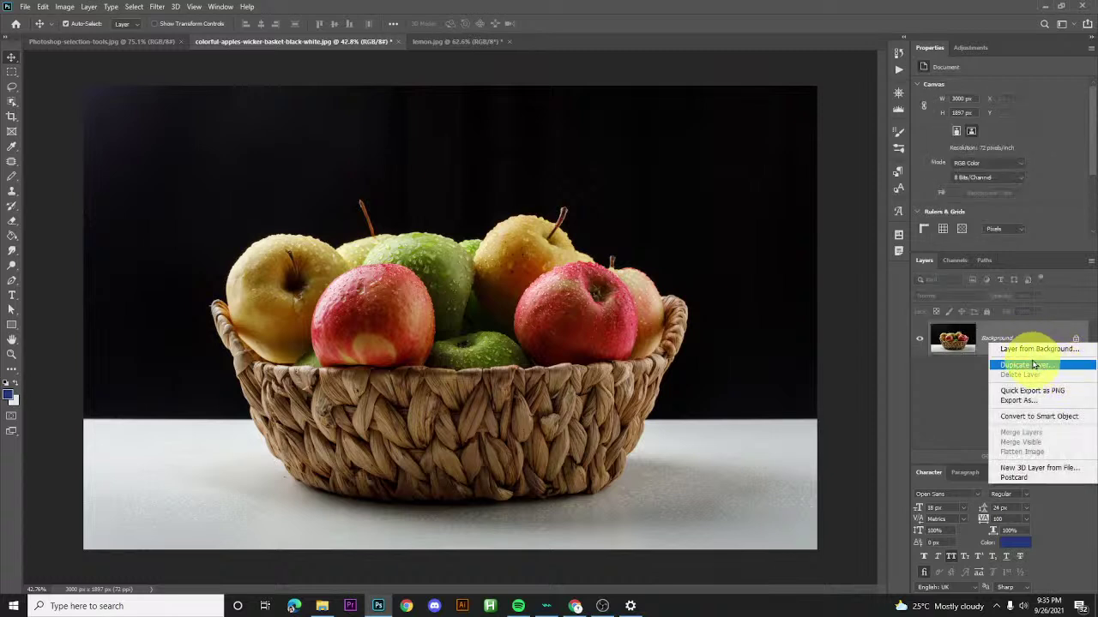
left_click(1035, 367)
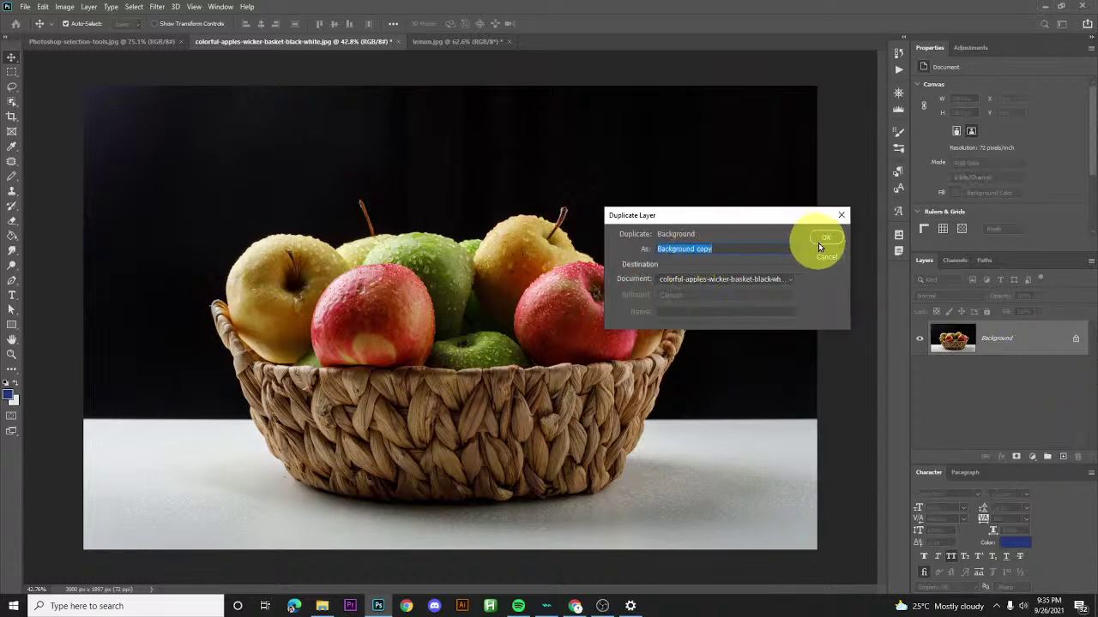
left_click(828, 238)
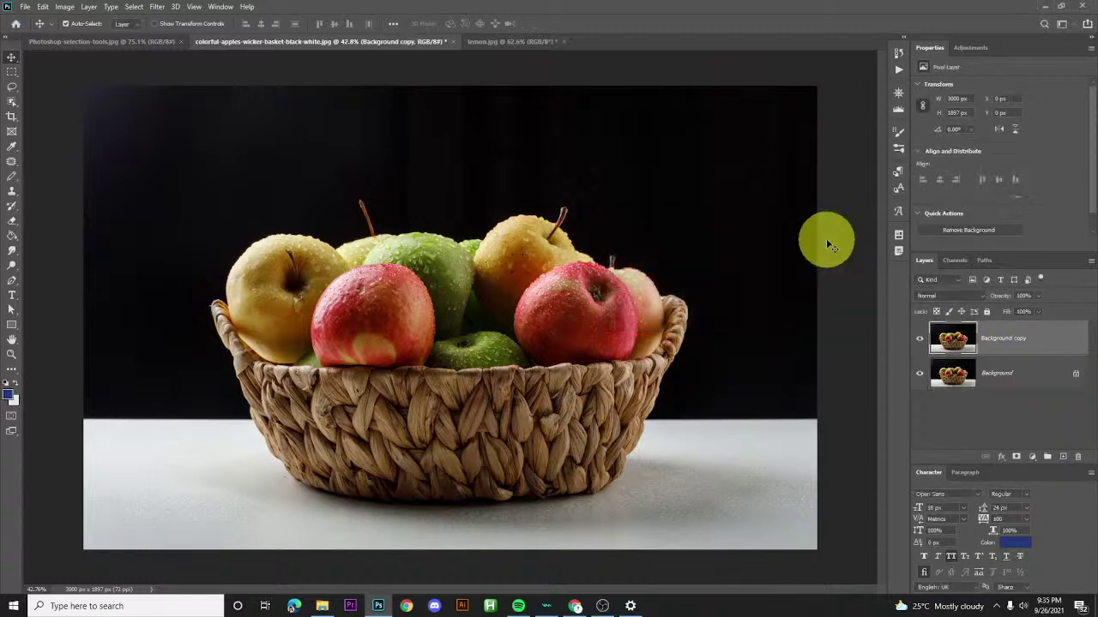
left_click(919, 378)
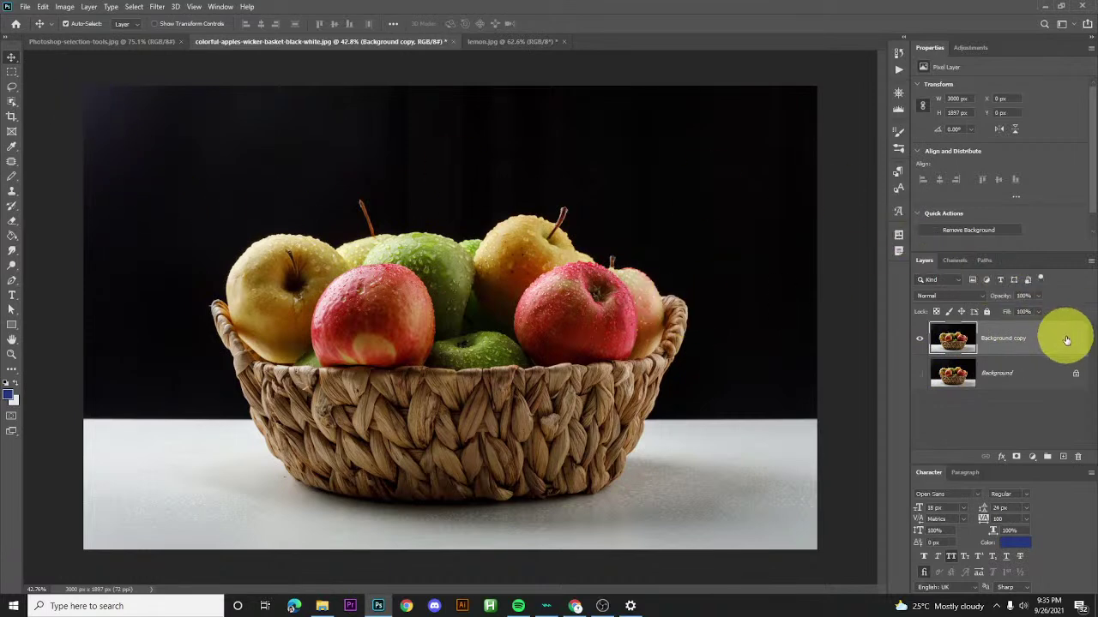
- Select the whole basket of apples on the Background copy layer with the Object Selection tool, using a rectangle around it
left_click(13, 104)
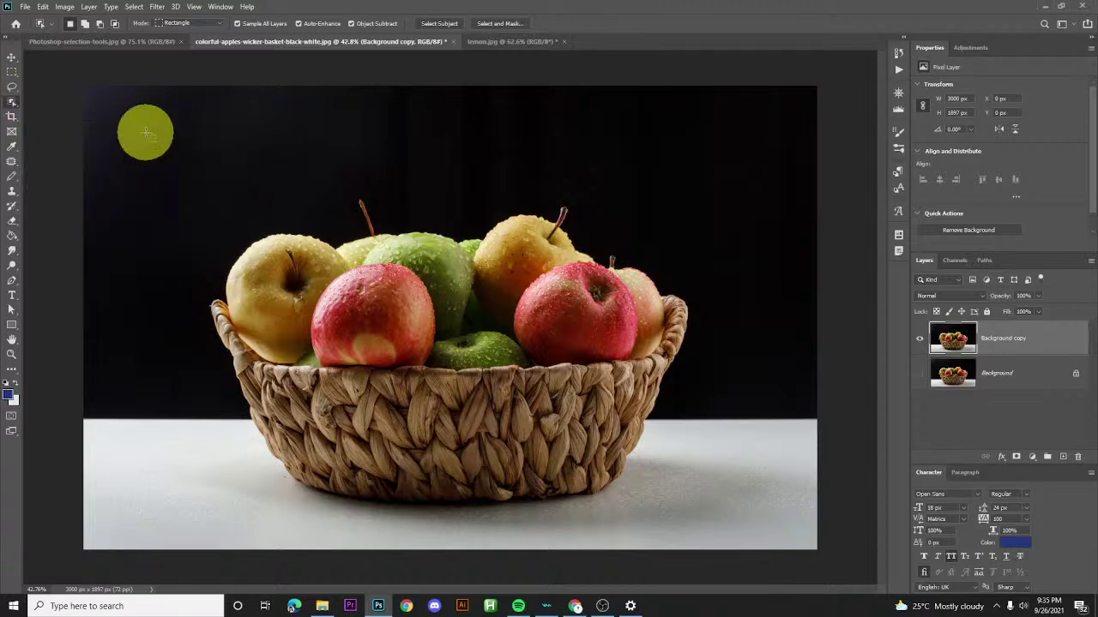
mouse_move(157, 139)
left_mouse_down()
mouse_move(285, 291)
mouse_move(478, 464)
mouse_move(608, 508)
mouse_move(717, 525)
left_mouse_up()
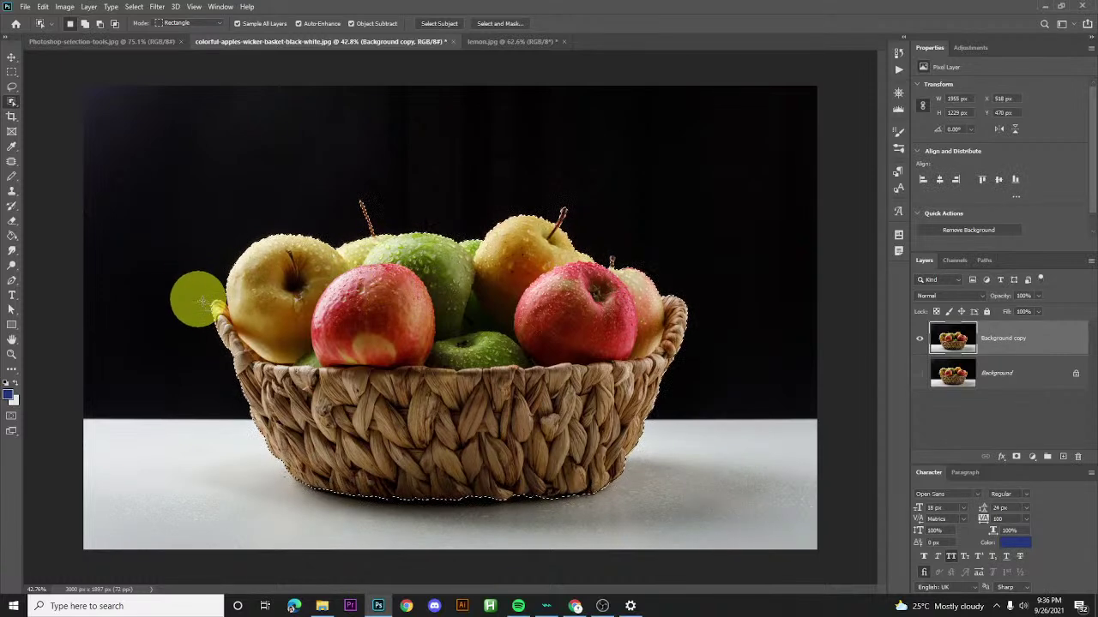
scroll(217, 263, "up", 2)
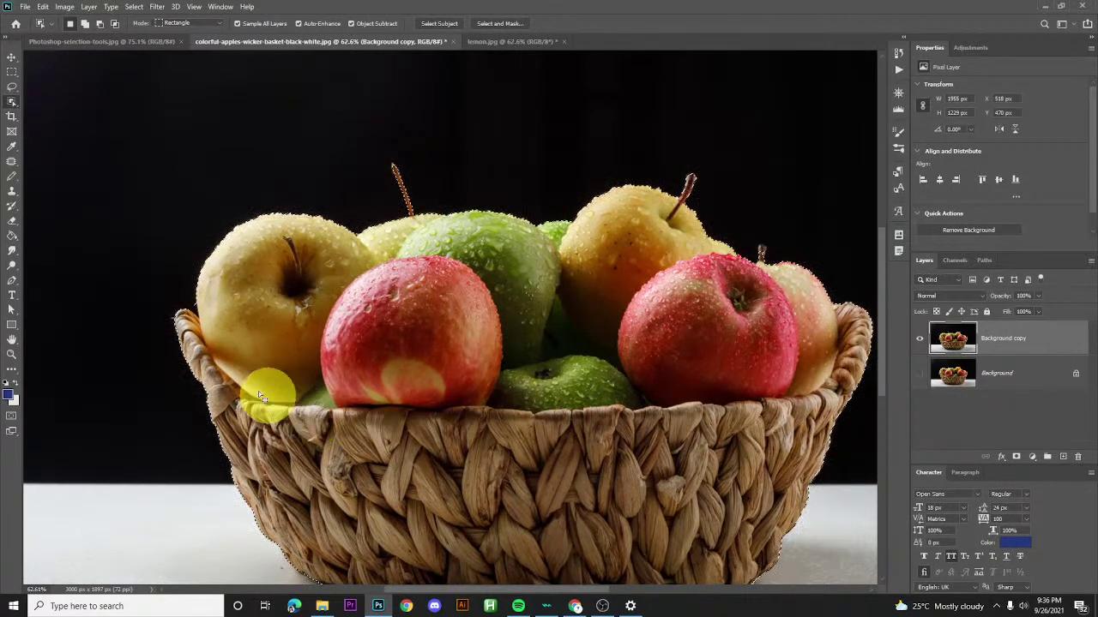
left_click_drag(446, 429, 472, 362)
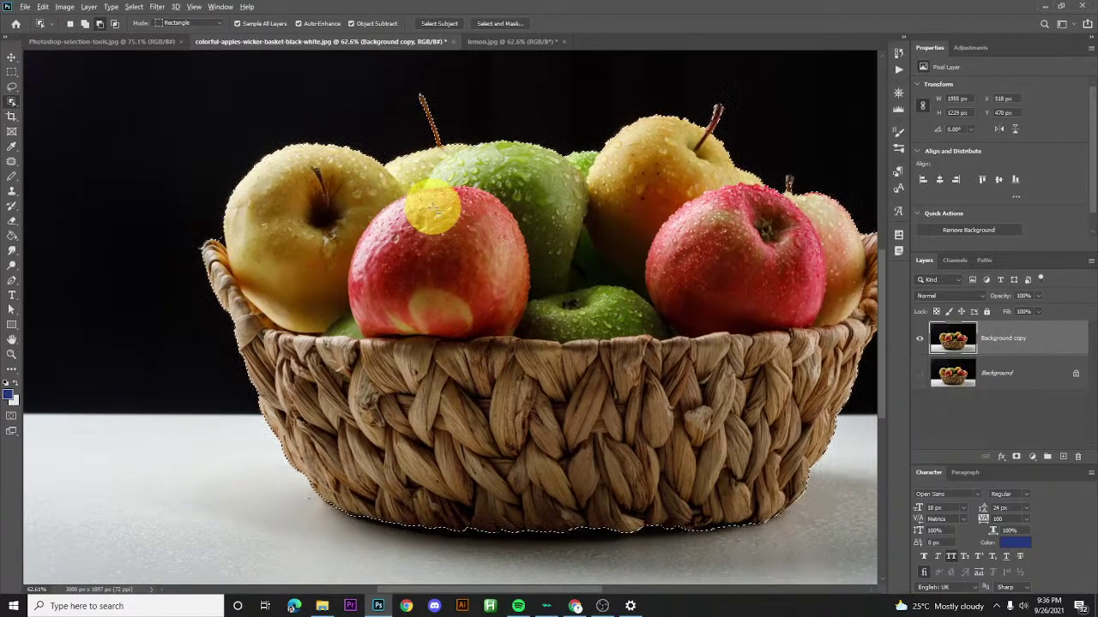
scroll(586, 269, "down", 1)
left_click_drag(506, 239, 420, 306)
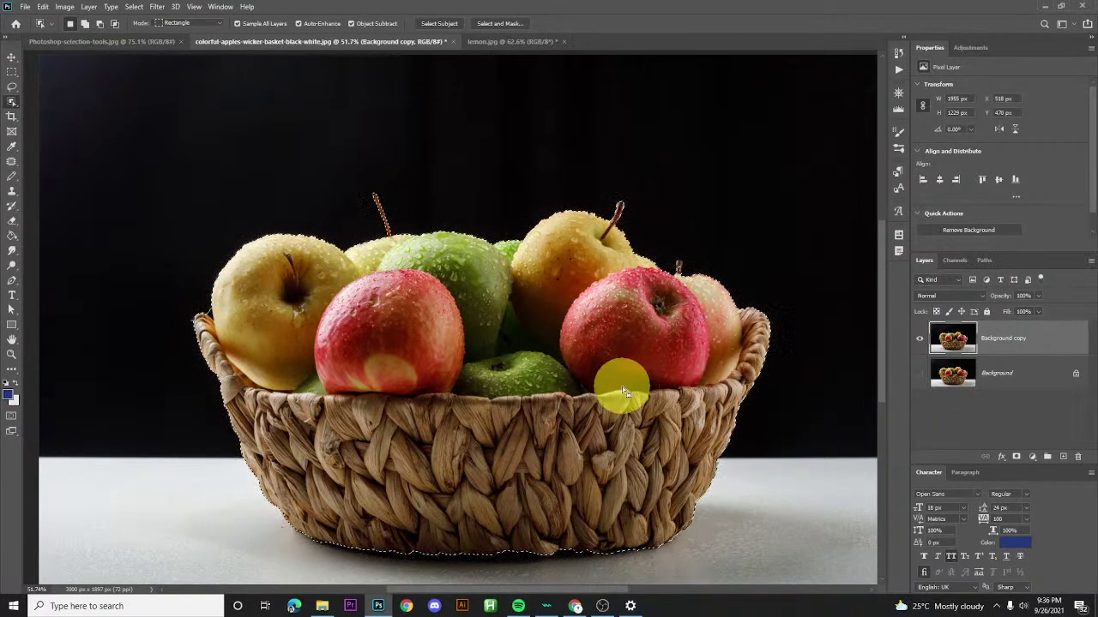
- Copy the selected basket onto its own new layer and hide the Background copy layer
key("ctrl+j")
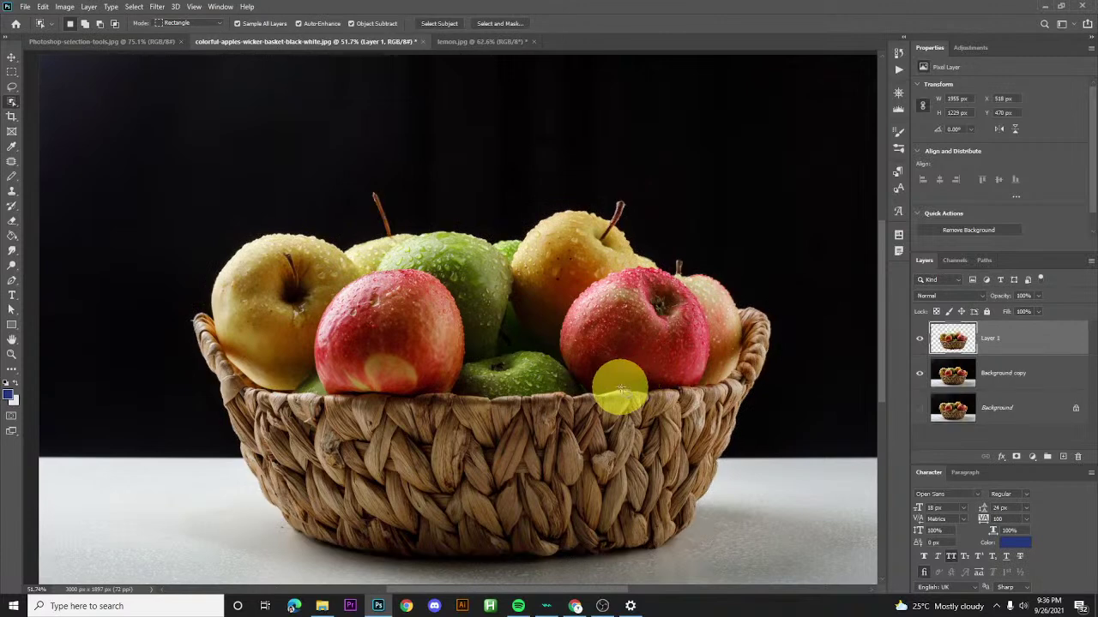
left_click(919, 377)
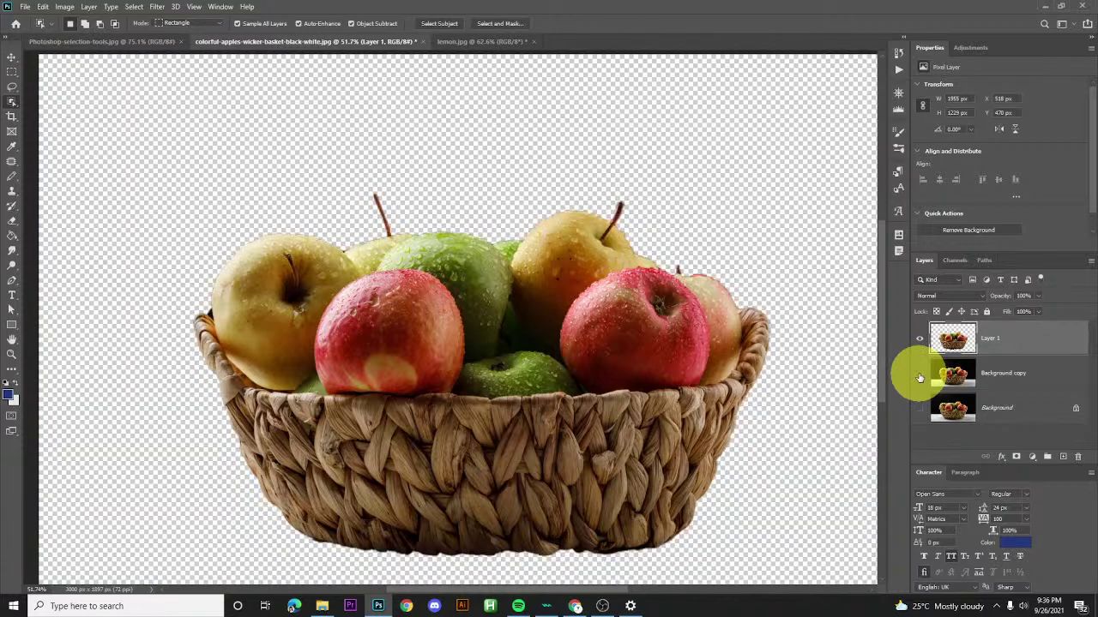
left_click(12, 57)
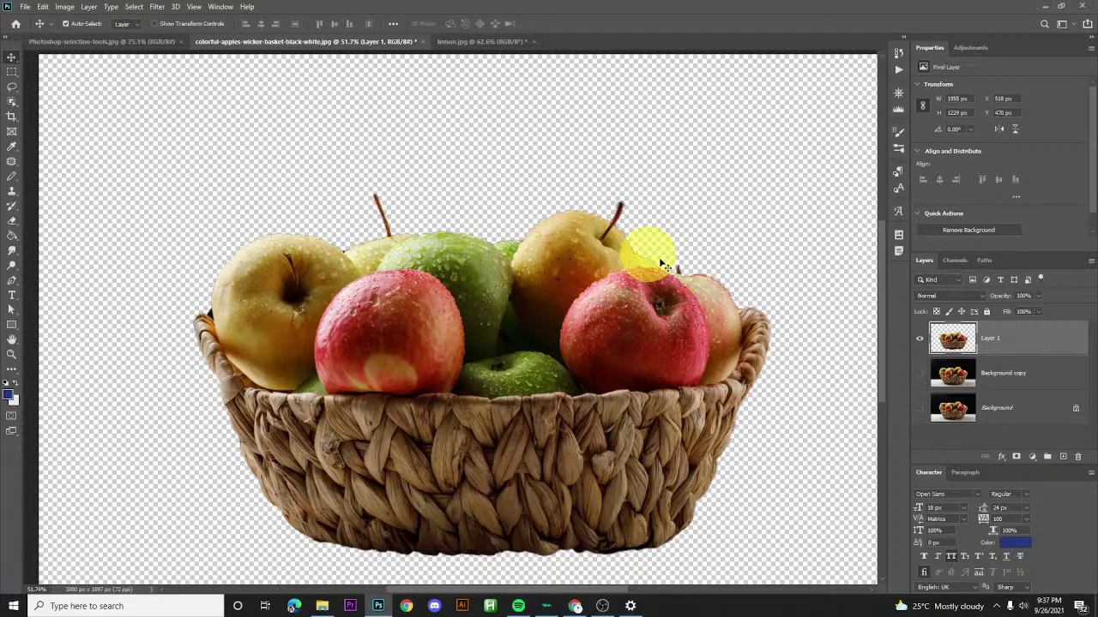
scroll(721, 285, "down", 2)
scroll(714, 283, "up", 1)
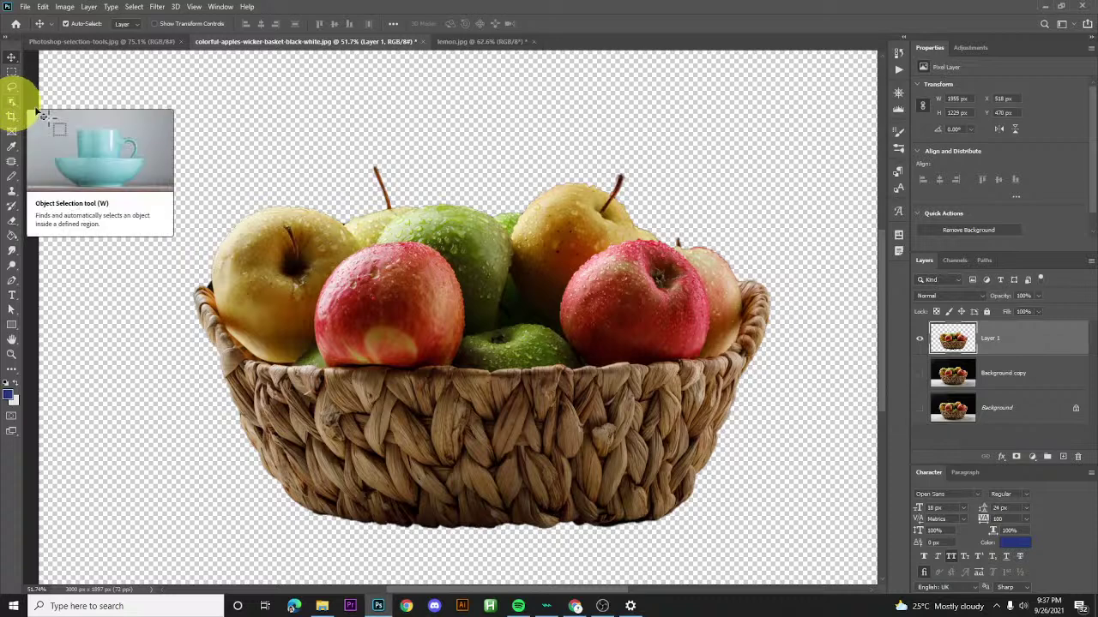
left_click(920, 340)
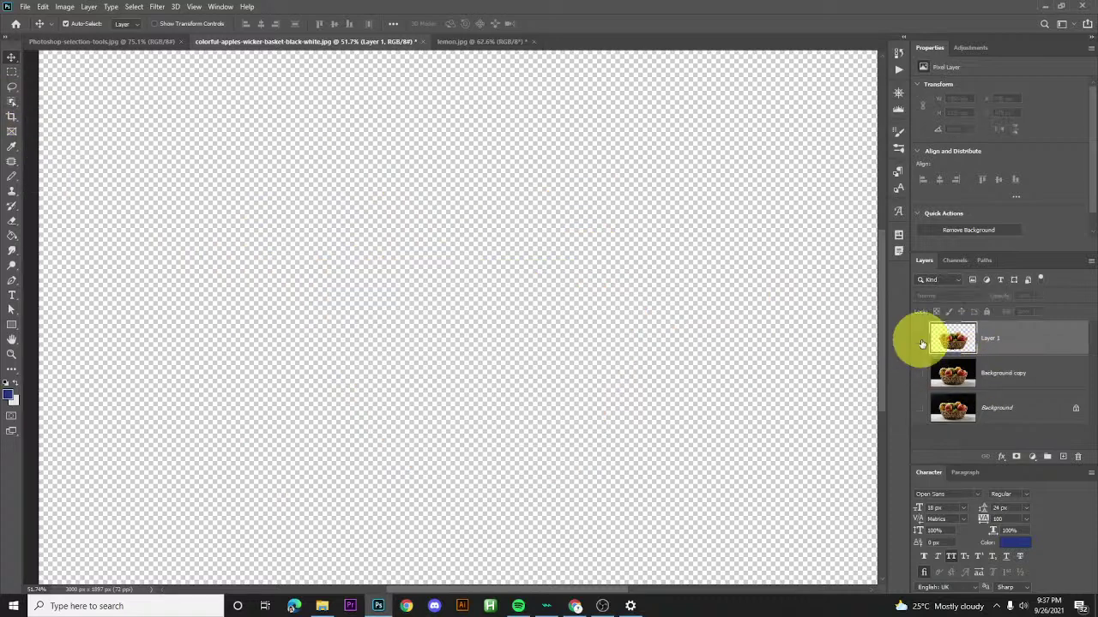
left_click(920, 340)
- Add a new layer directly beneath the cut-out basket layer and fill it with the blue foreground colour using the Paint Bucket
left_click(1041, 386)
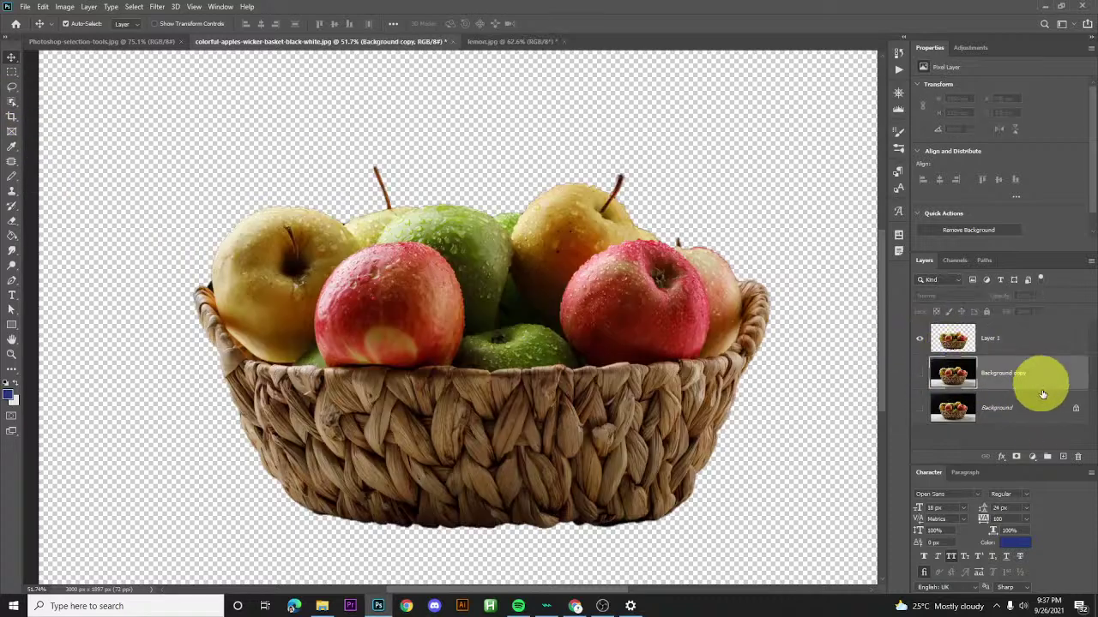
left_click(1062, 460)
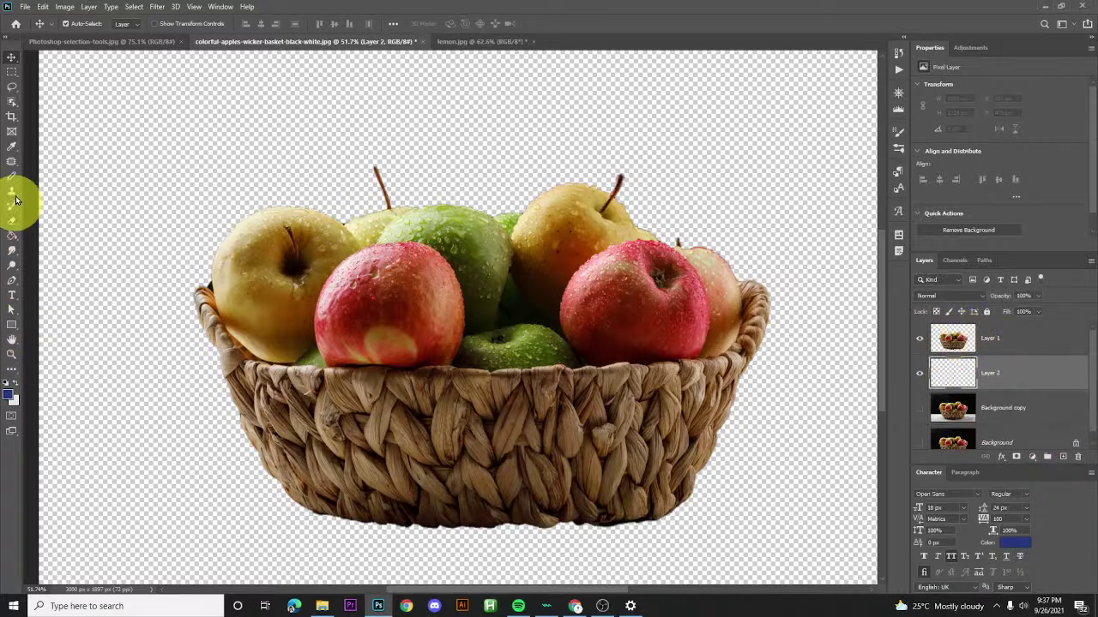
left_click(12, 235)
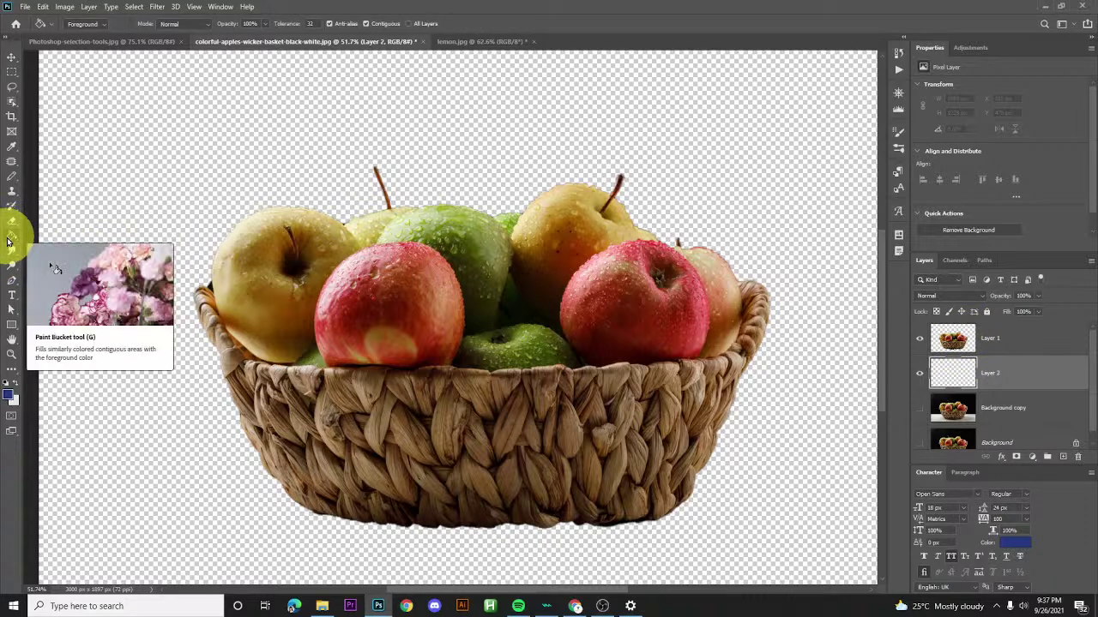
left_click(115, 194)
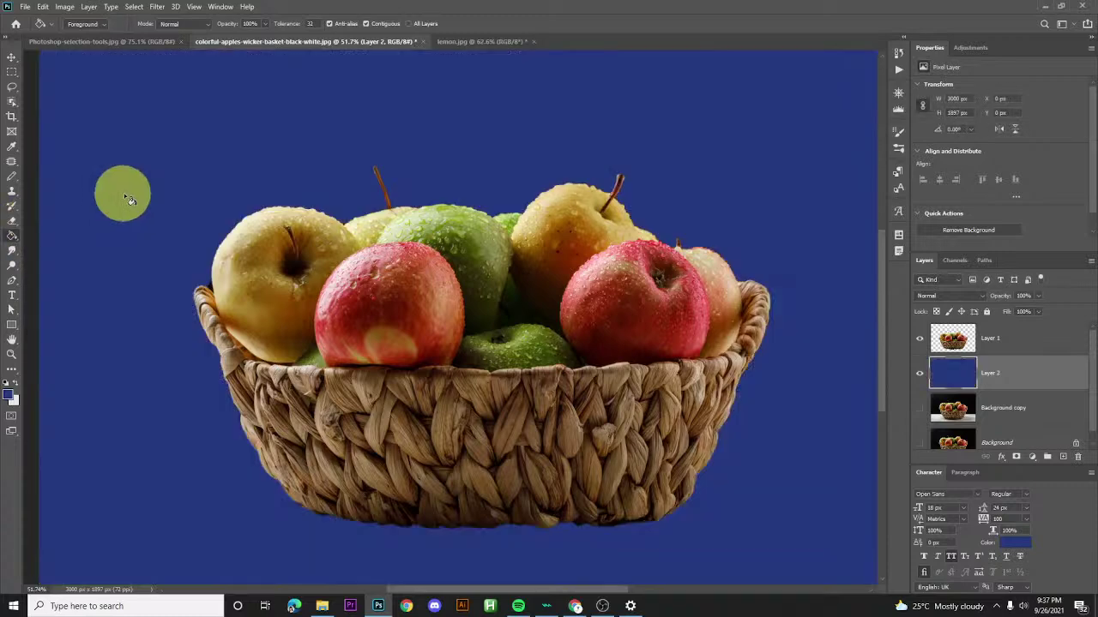
left_click(12, 57)
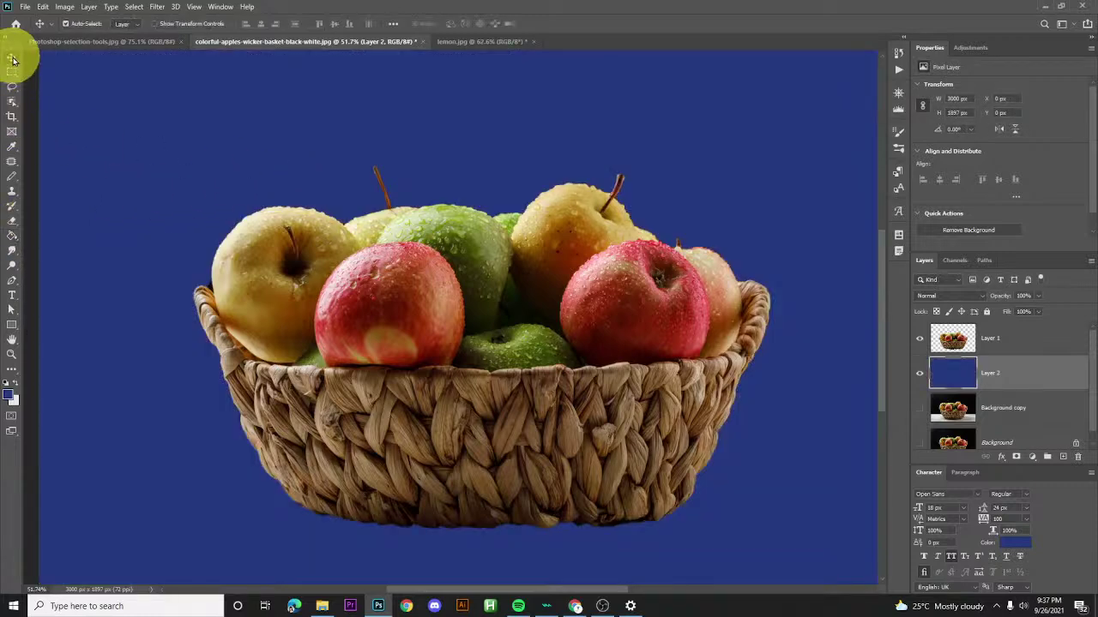
scroll(133, 206, "down", 1)
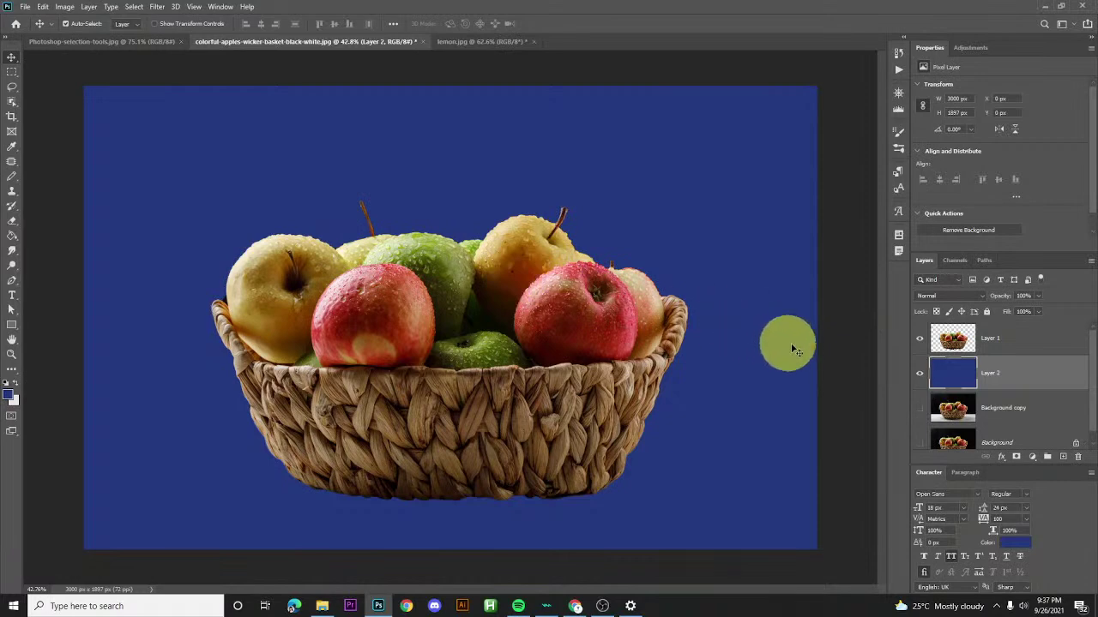
- Switch from the Object Selection tool to the Quick Selection tool
left_click(13, 106)
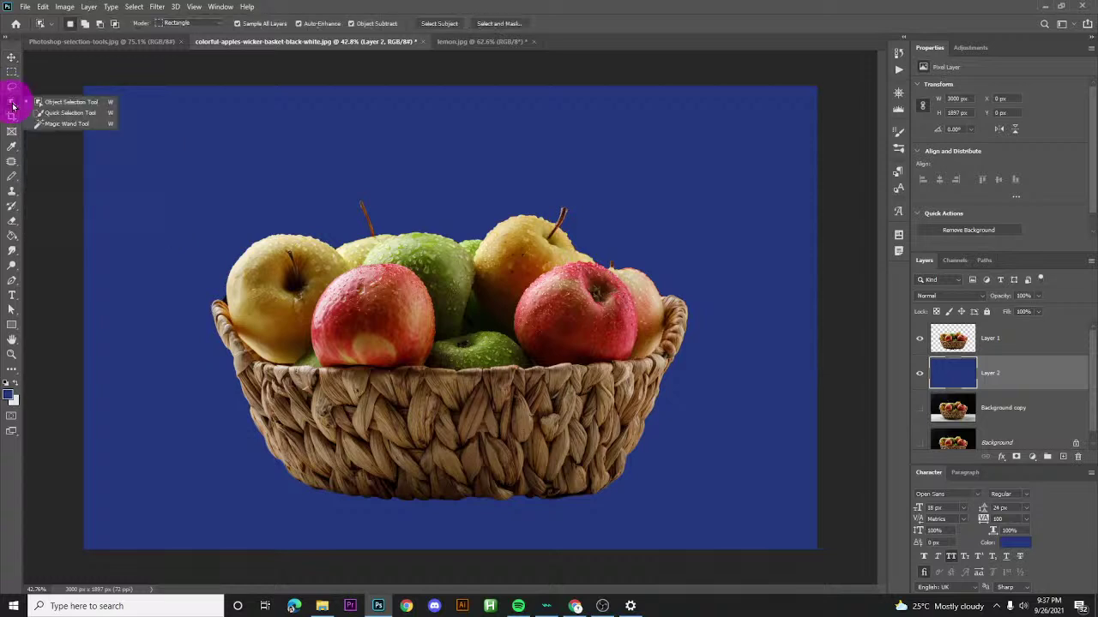
left_click_drag(13, 107, 75, 121)
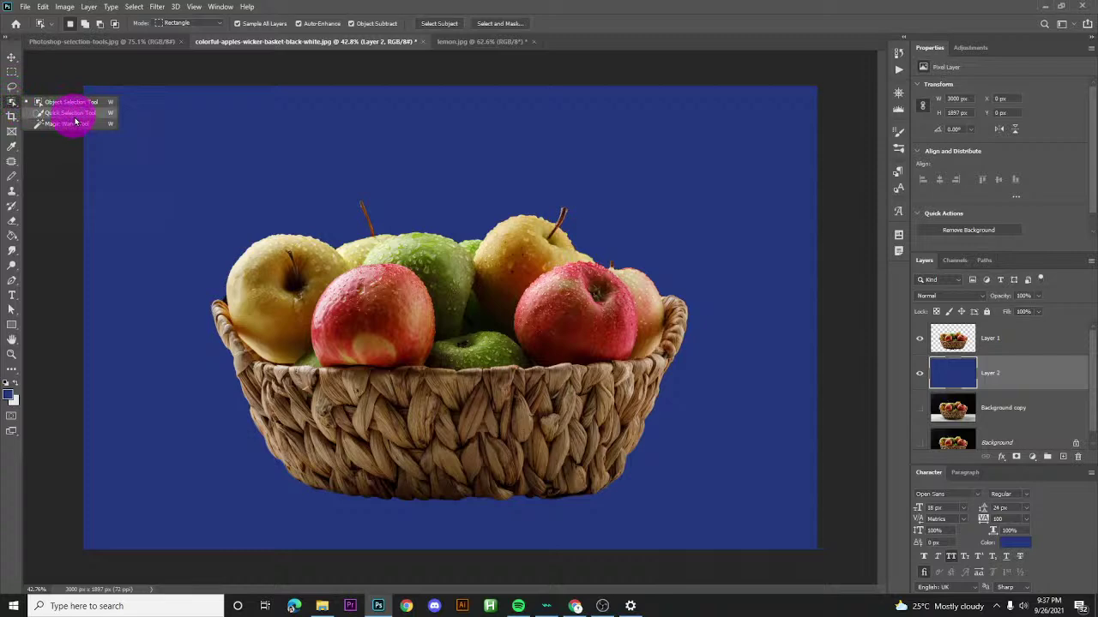
left_click_drag(75, 122, 73, 113)
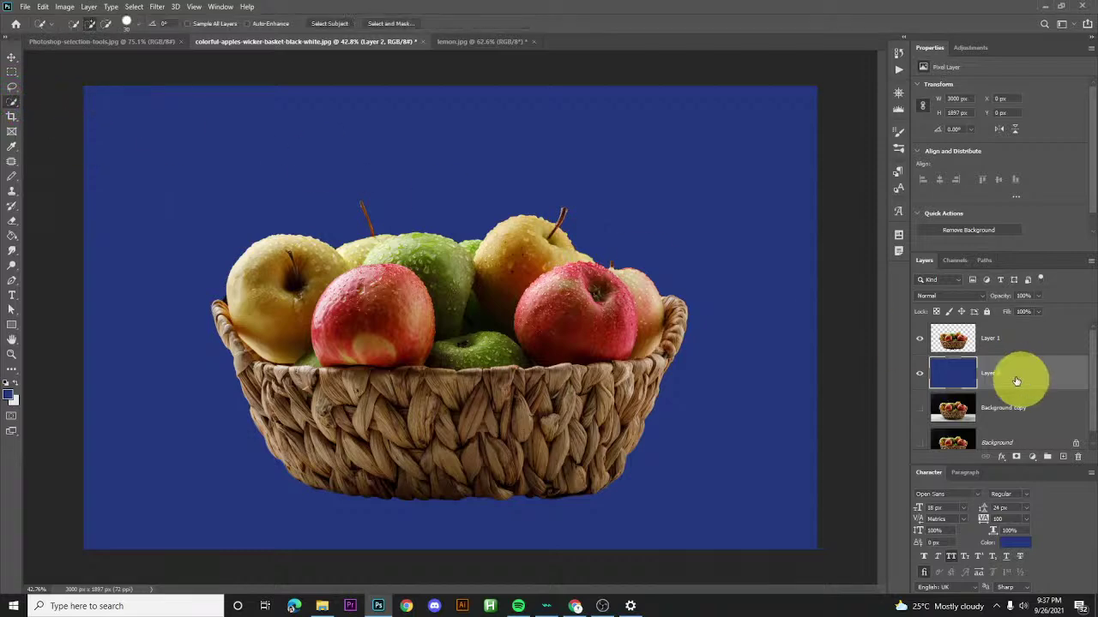
- Hide the cut-out basket layer and the blue fill layer, and show the Background copy layer
left_click(919, 342)
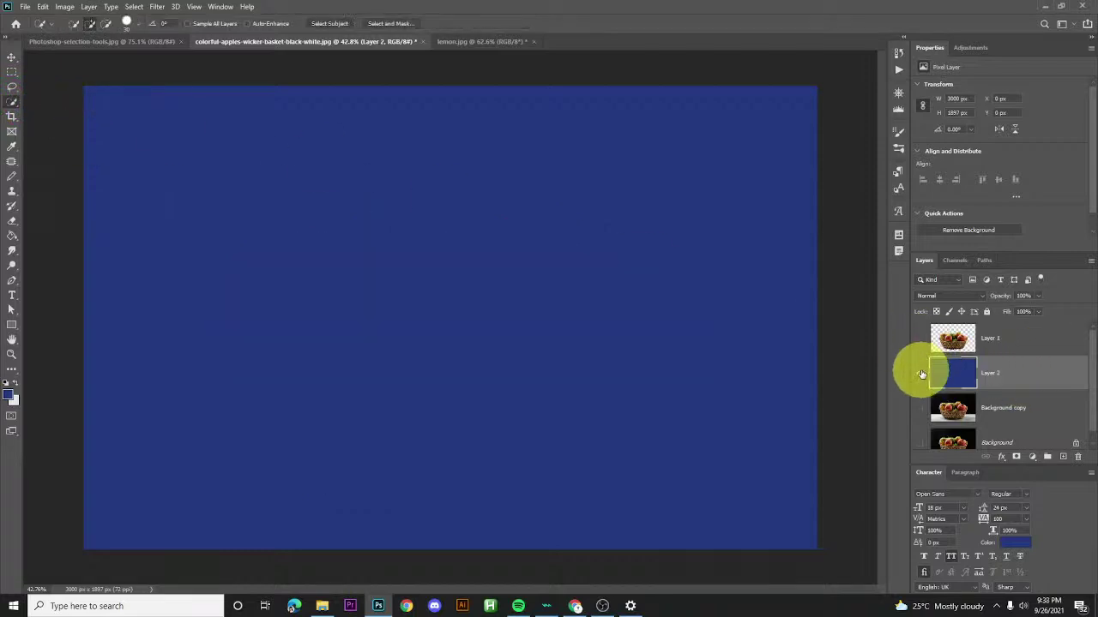
left_click(919, 373)
left_click(922, 413)
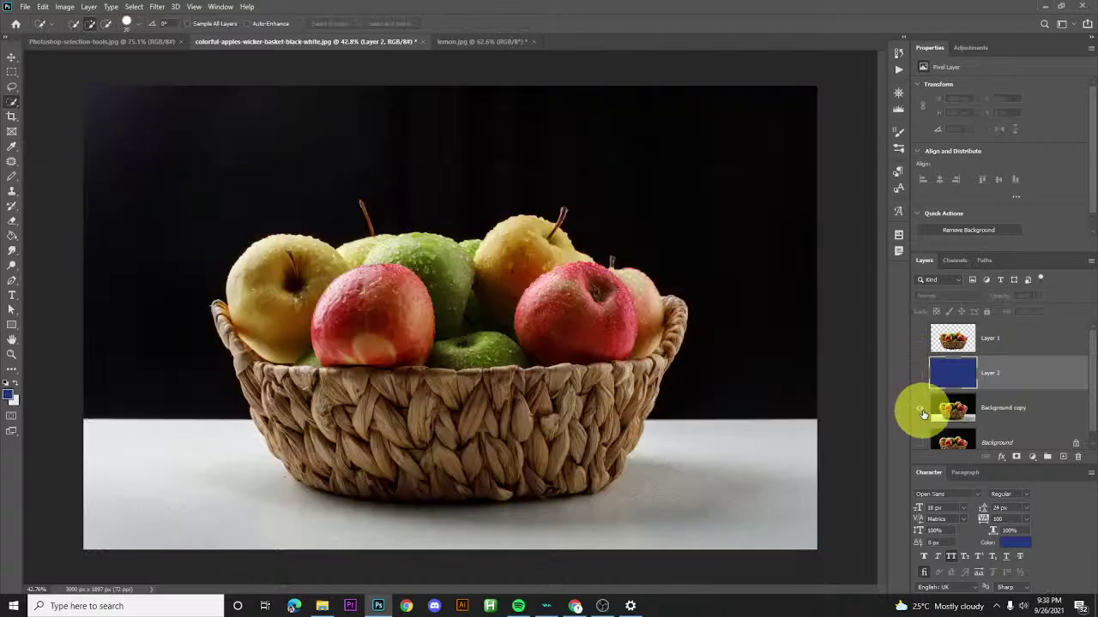
scroll(989, 368, "down", 1)
scroll(1003, 373, "up", 1)
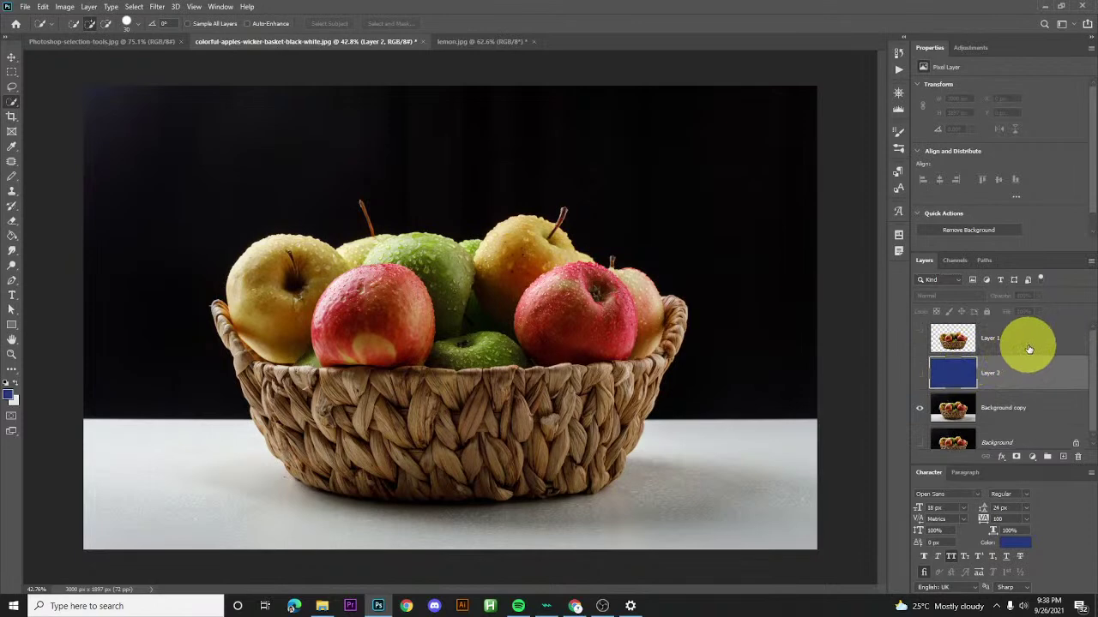
- Group the cut-out basket layer with the blue fill layer and hide the group
left_click(1029, 342, "shift")
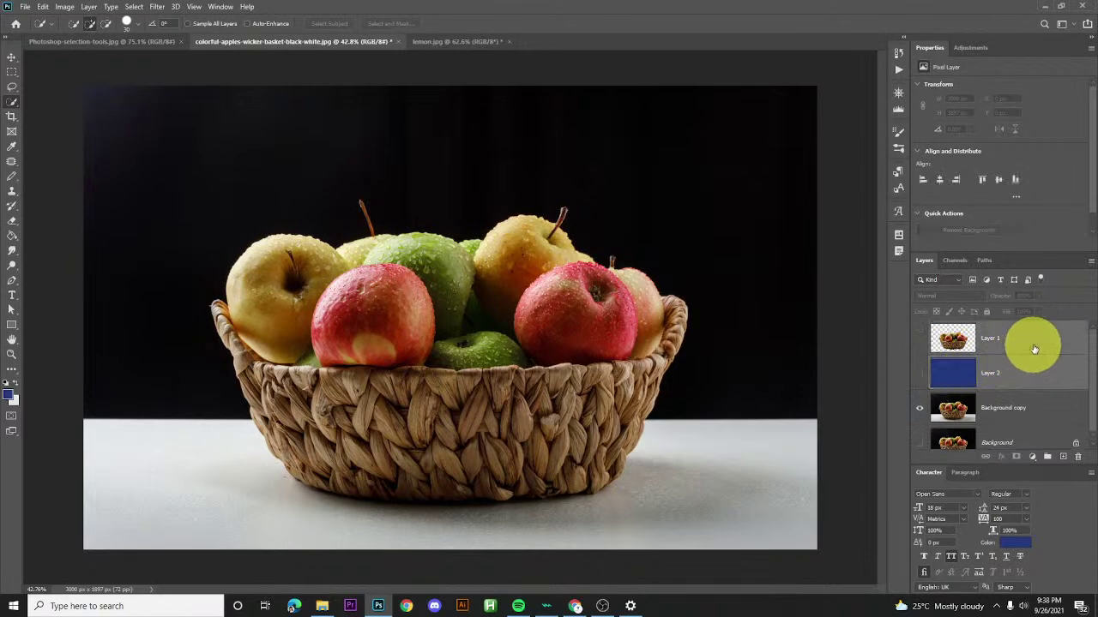
left_click(1047, 459)
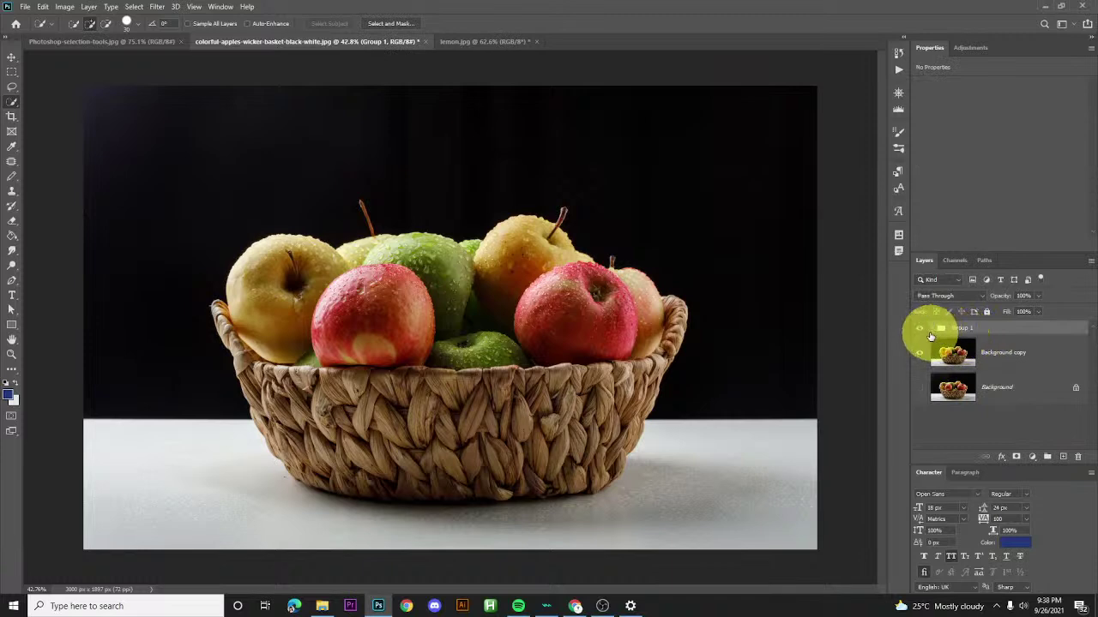
left_click(920, 328)
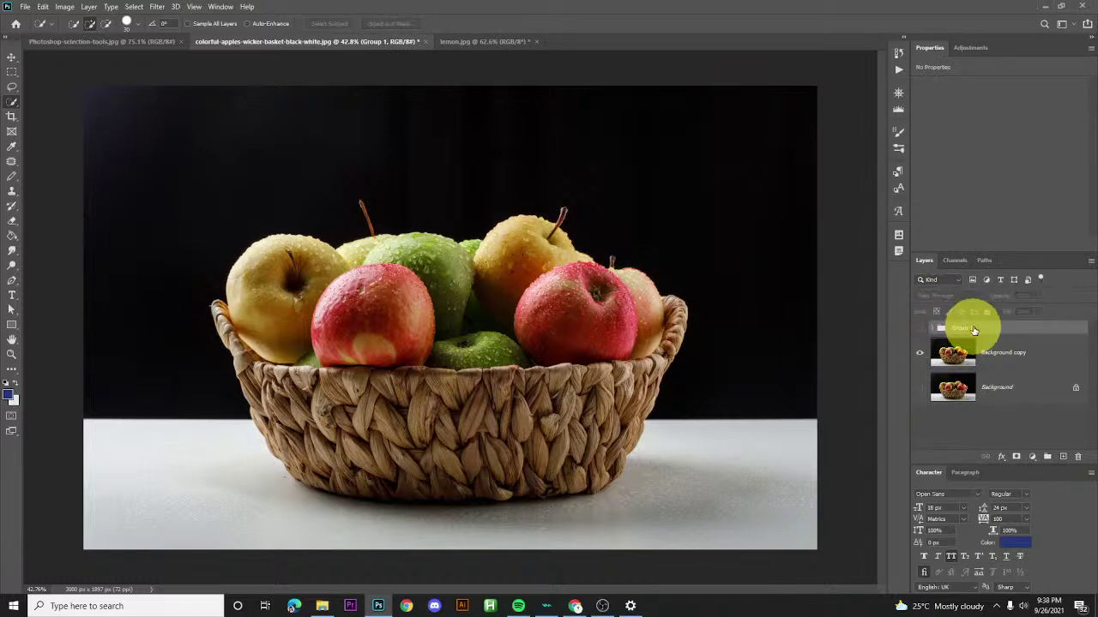
- Rename the group holding the cut-out basket and blue fill layers as "object selection tool"
right_click(14, 107)
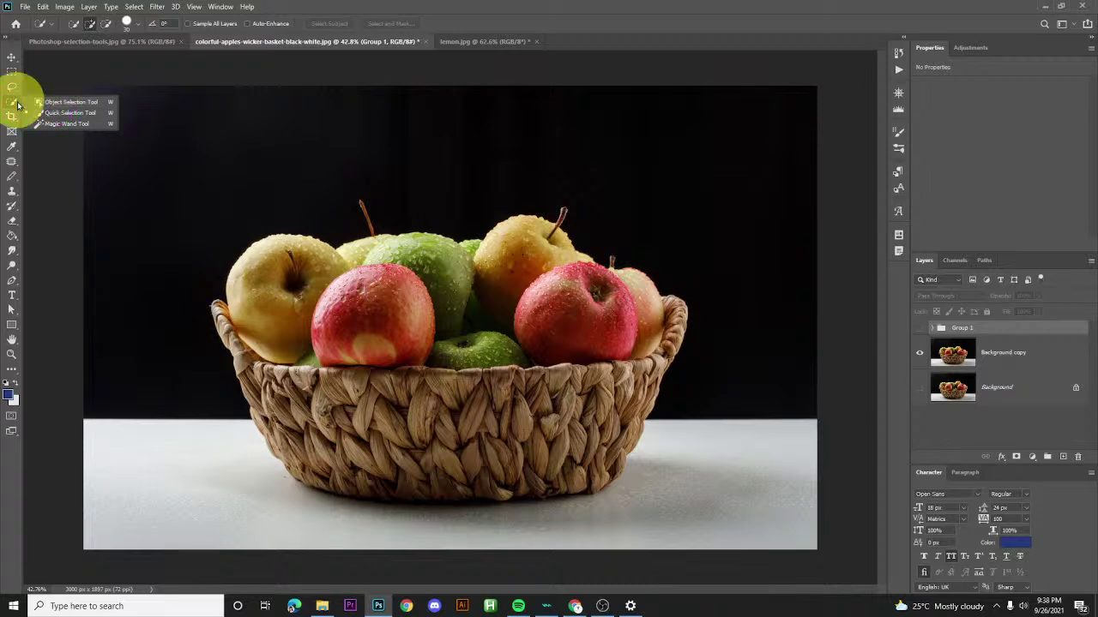
left_click(965, 334)
double_click(962, 331)
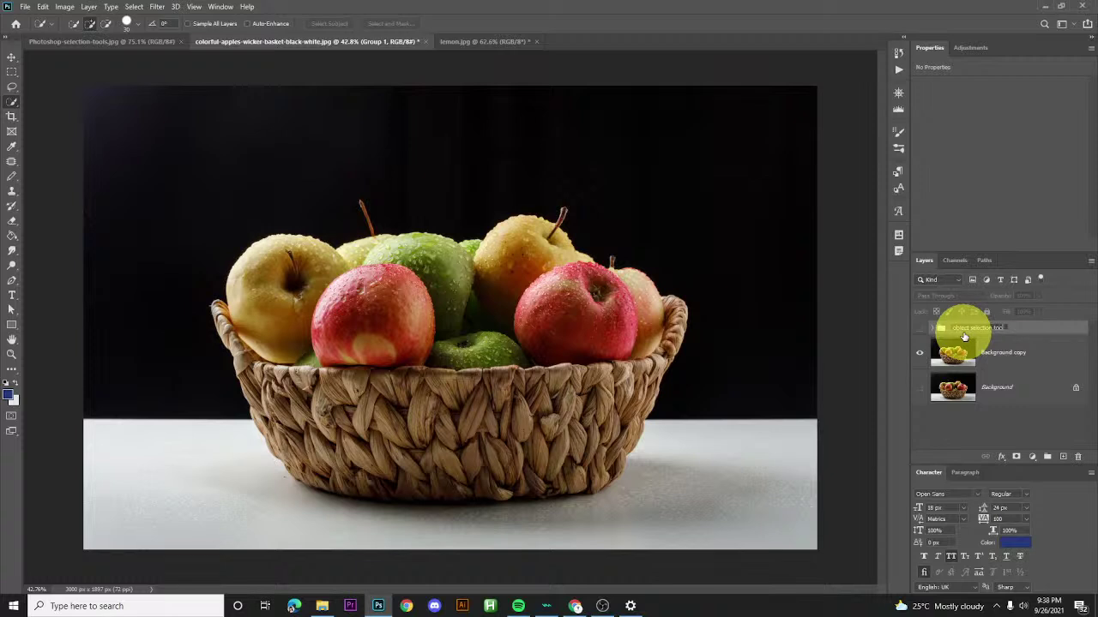
key("Return")
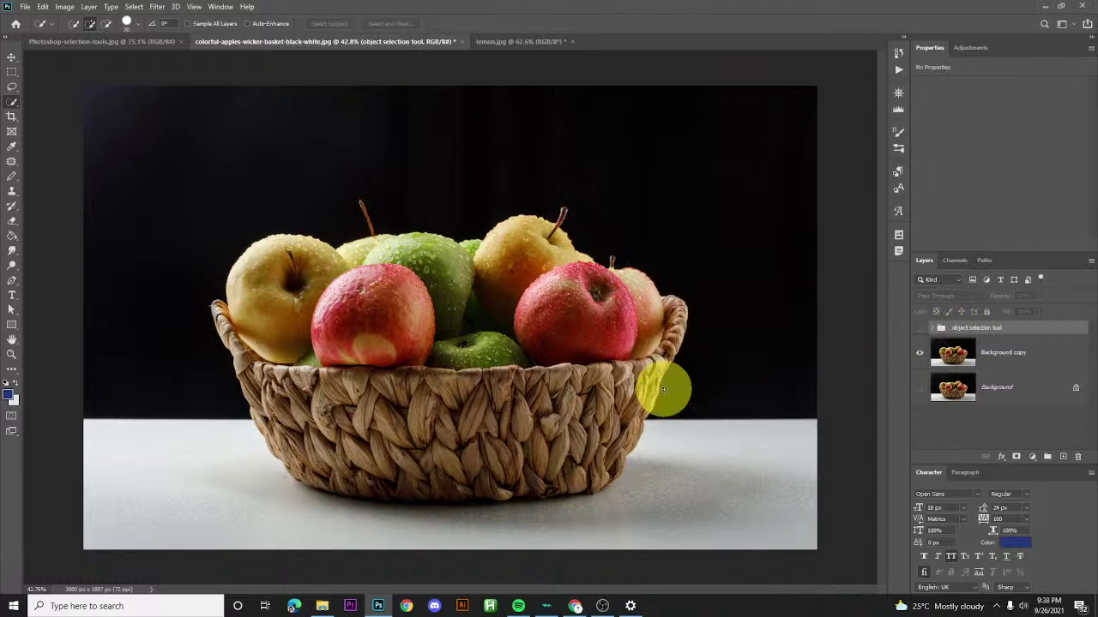
- Try to select the apples and basket with Quick Selection strokes while the object selection tool group is the active layer
right_click(12, 101)
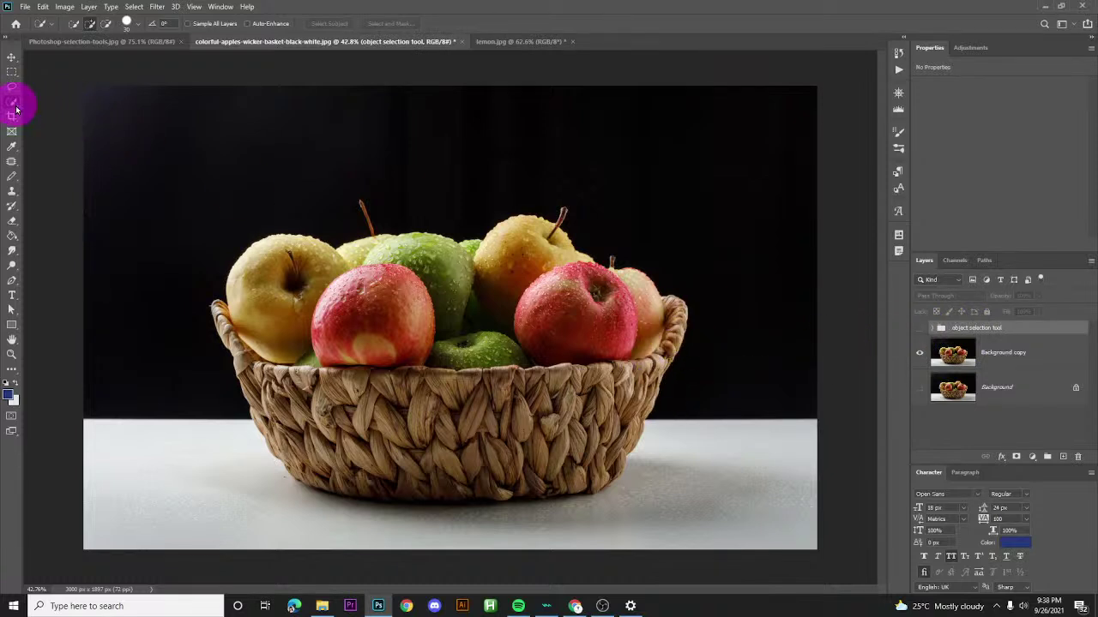
left_click(63, 121)
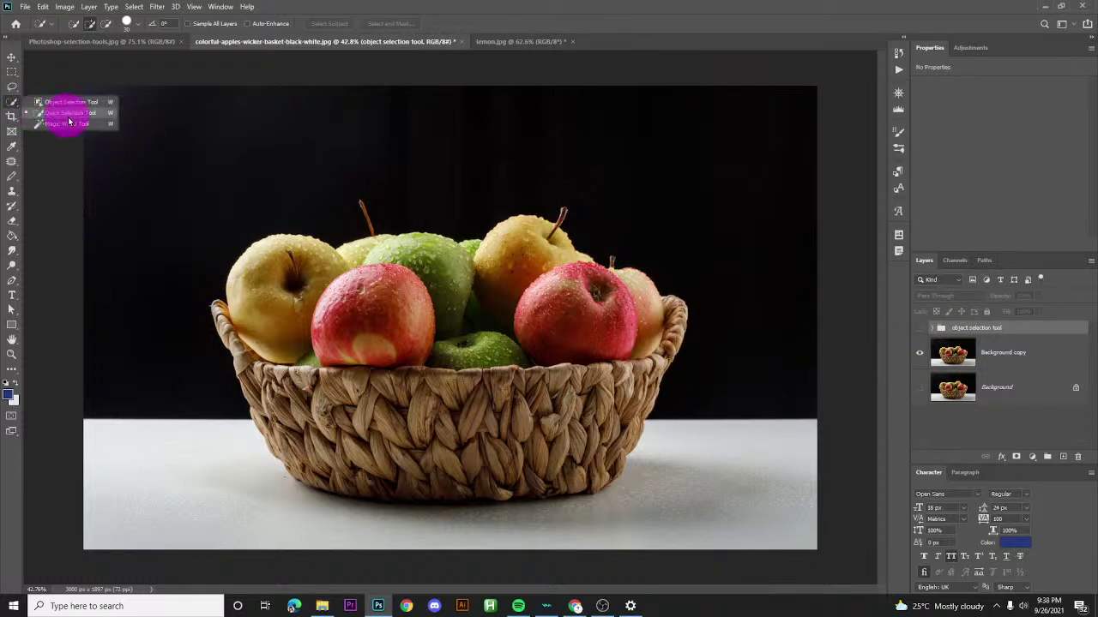
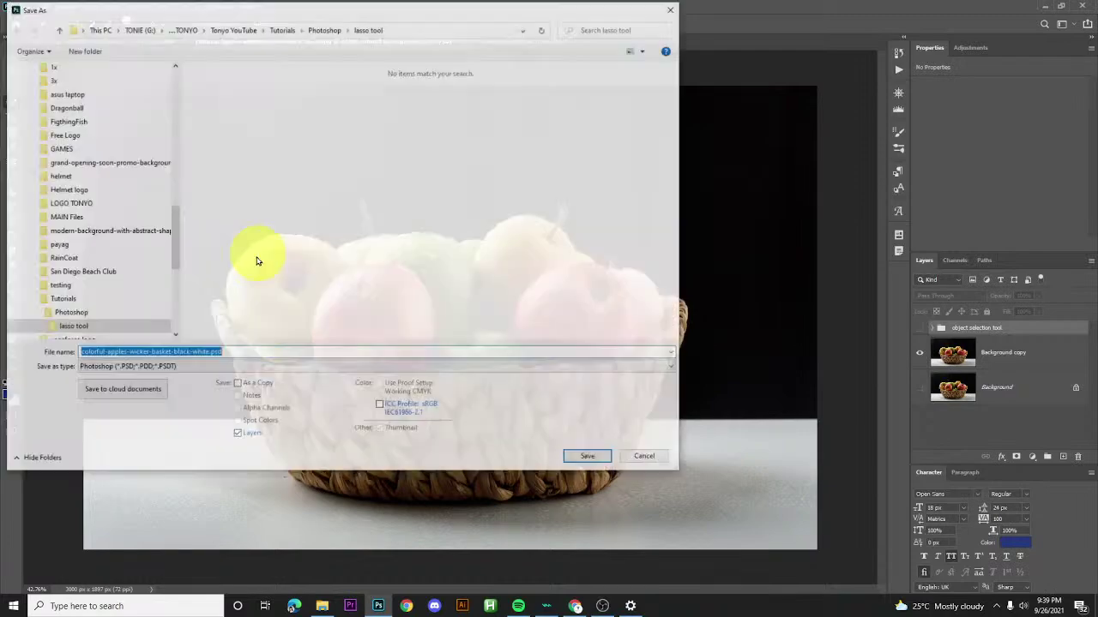
left_click(672, 9)
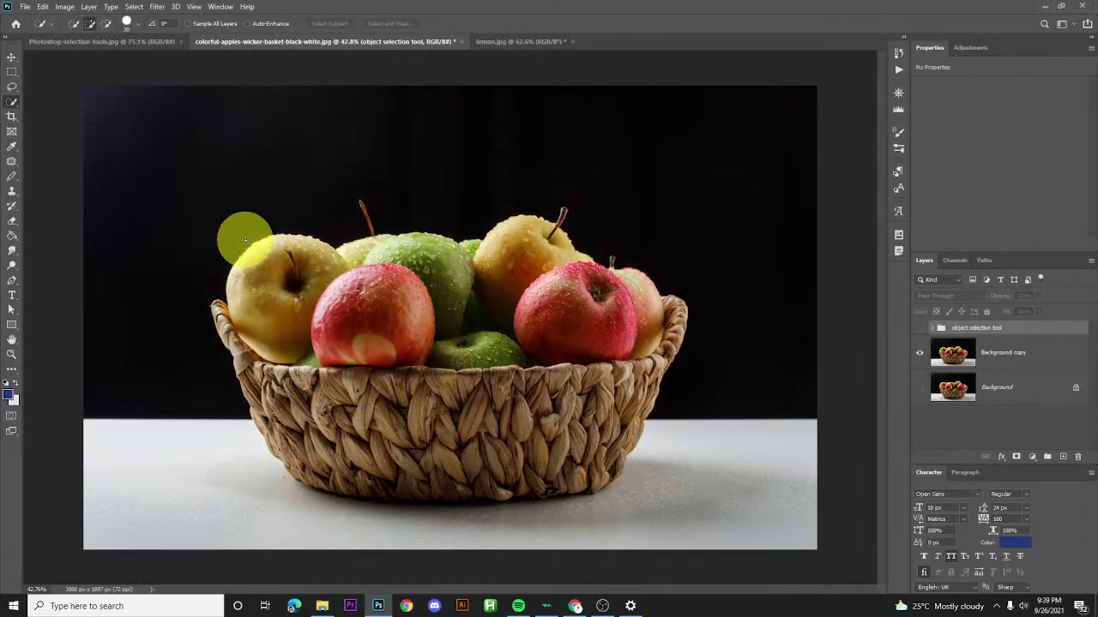
left_click(295, 237)
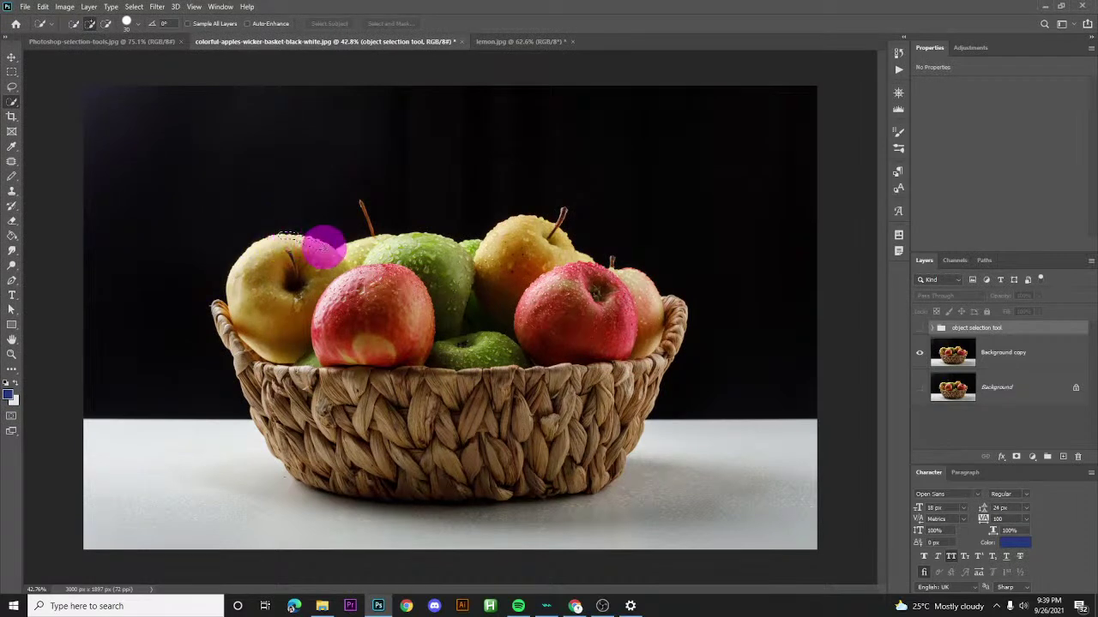
left_click_drag(330, 246, 583, 372)
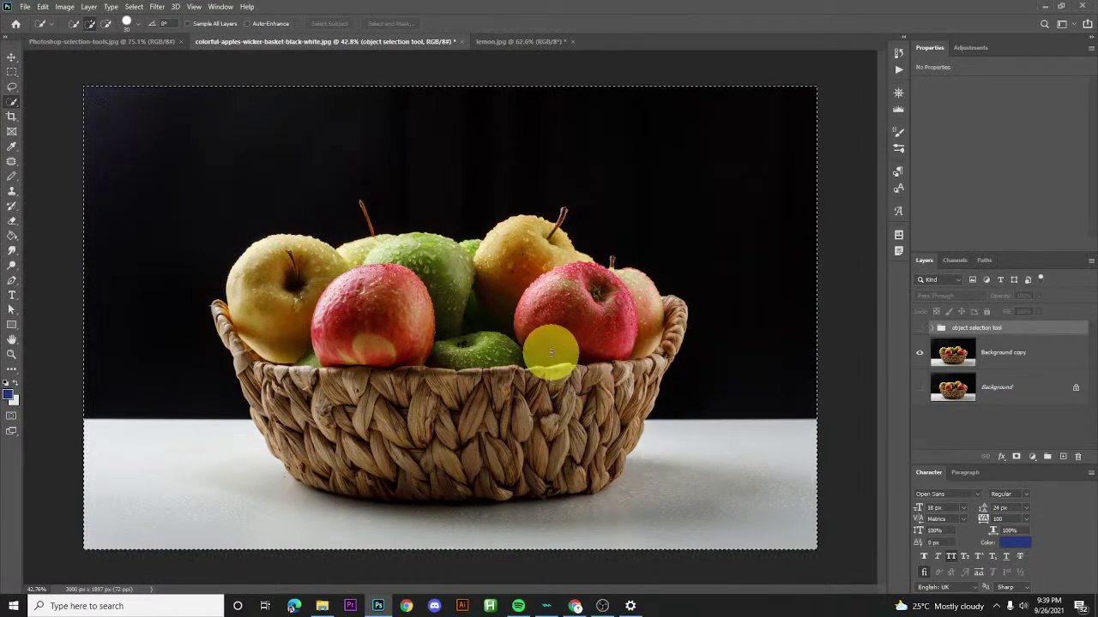
- Activate the Background copy layer and test Quick Selection strokes on the apples and black backdrop, clearing each selection
left_click(1052, 360)
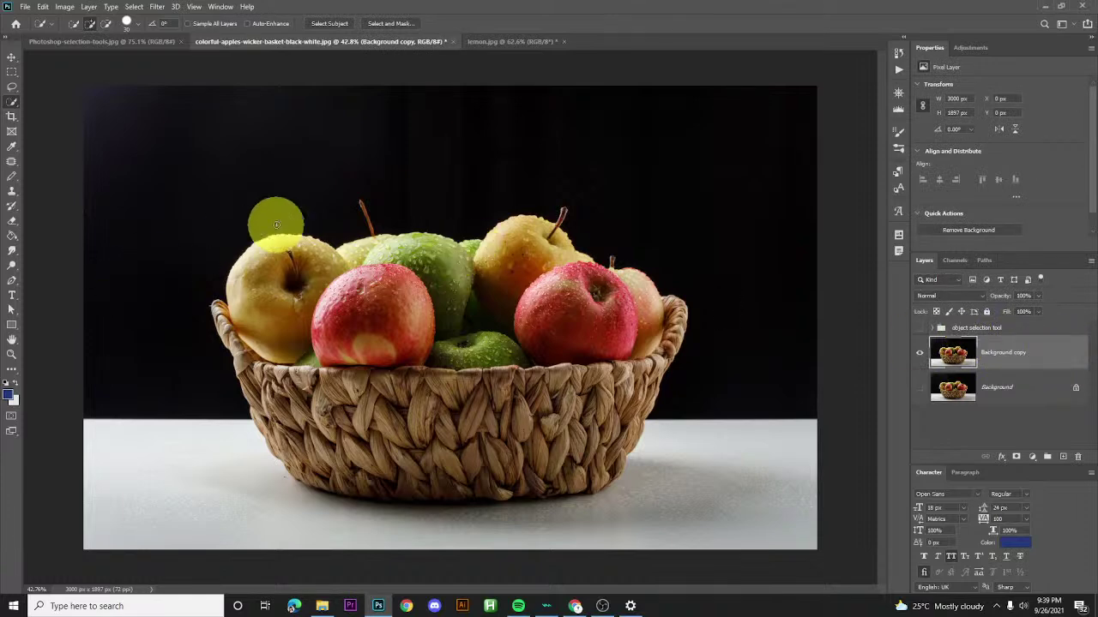
mouse_move(216, 257)
left_mouse_down()
mouse_move(307, 376)
mouse_move(360, 404)
mouse_move(403, 325)
left_mouse_up()
key("ctrl+d")
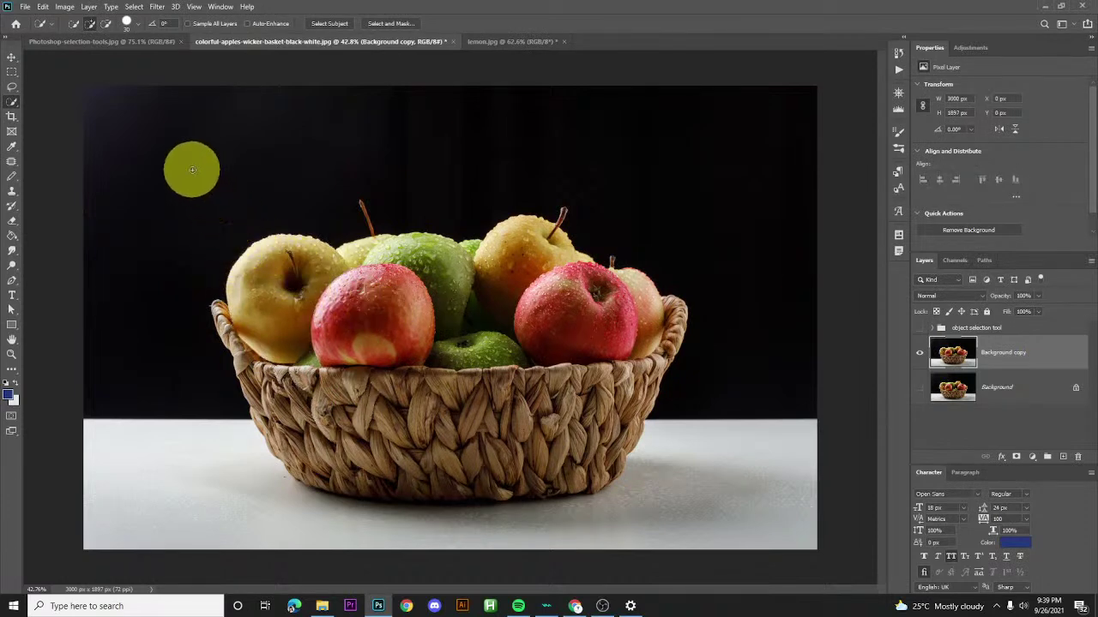
mouse_move(193, 171)
left_mouse_down()
mouse_move(292, 277)
mouse_move(445, 383)
mouse_move(520, 405)
mouse_move(367, 266)
mouse_move(313, 196)
left_mouse_up()
key("ctrl+d")
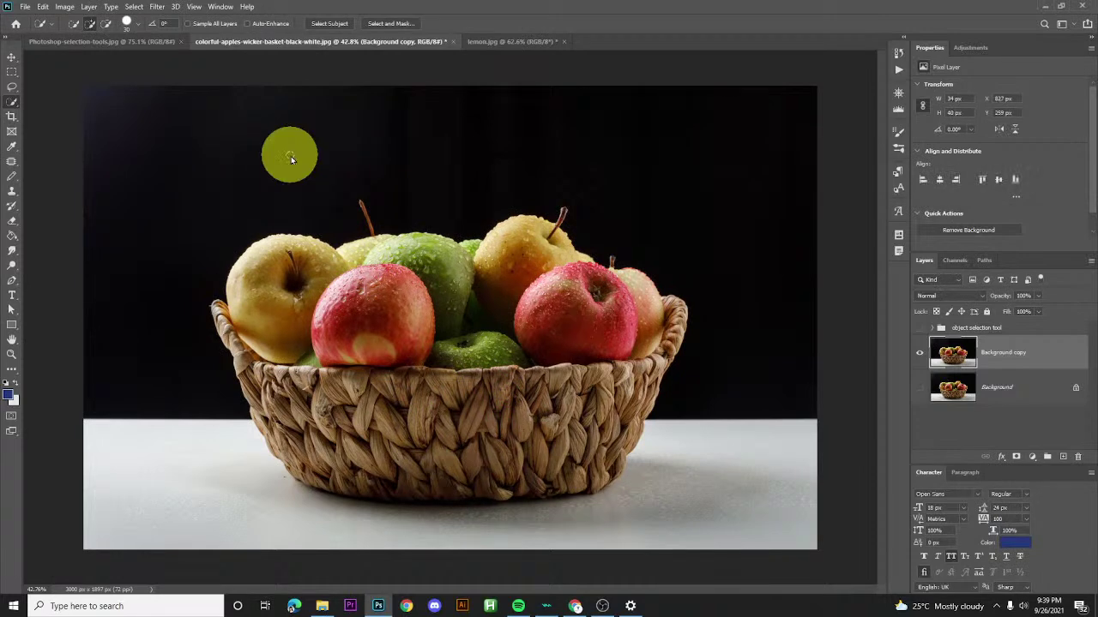
- Try deleting the black backdrop from the Background copy layer with a Quick Selection, restoring it and deselecting
mouse_move(176, 137)
left_mouse_down()
mouse_move(320, 178)
mouse_move(571, 176)
mouse_move(685, 201)
mouse_move(742, 187)
left_mouse_up()
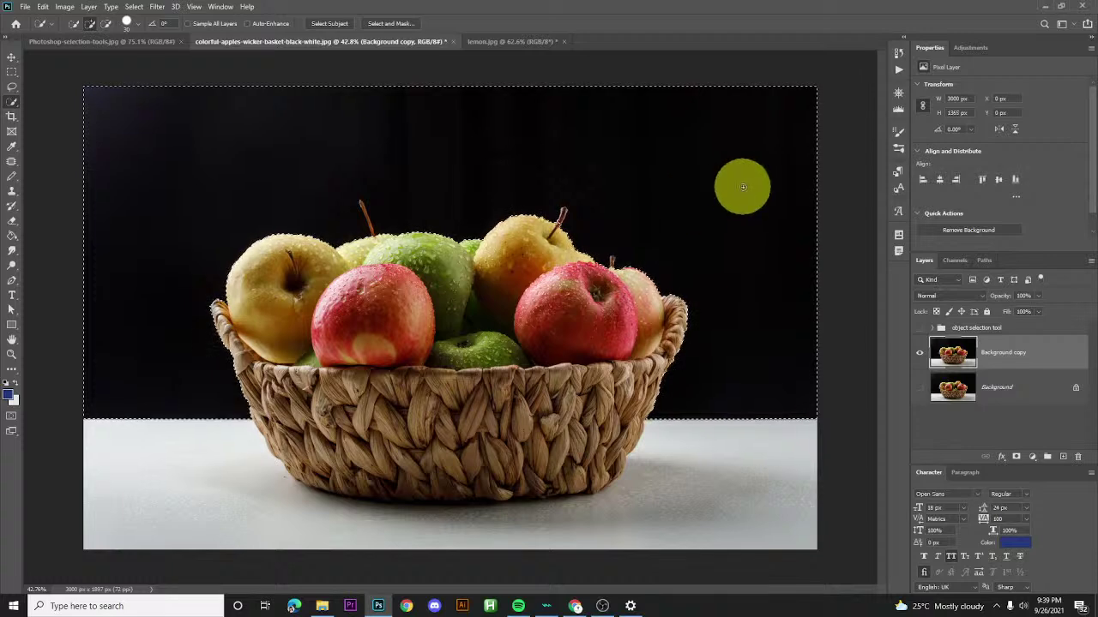
key("Delete")
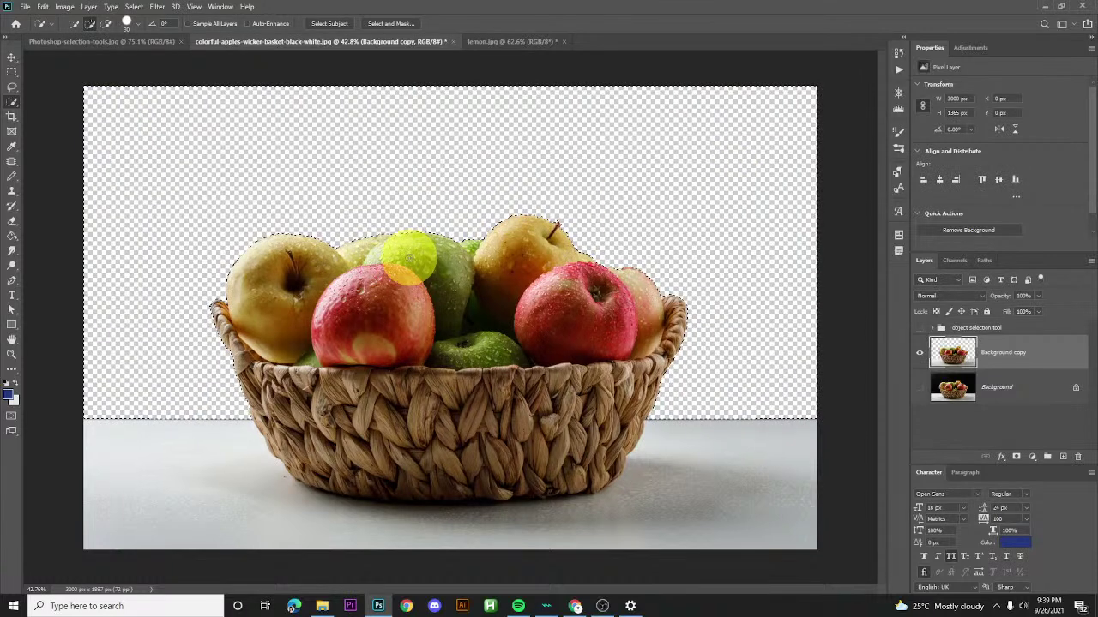
key("ctrl+z")
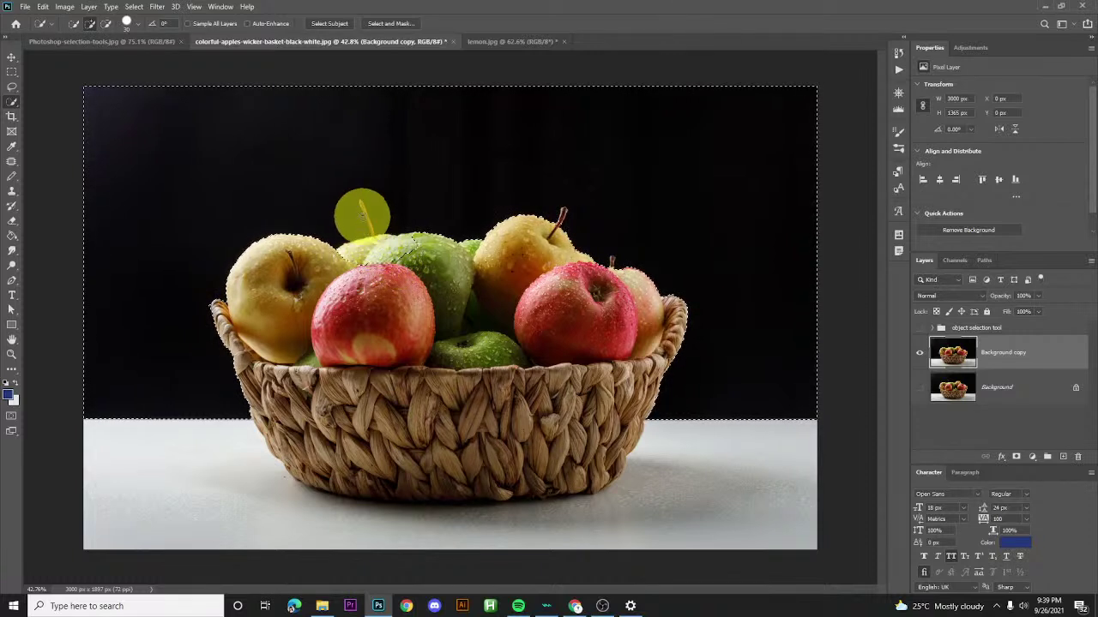
key("ctrl+d")
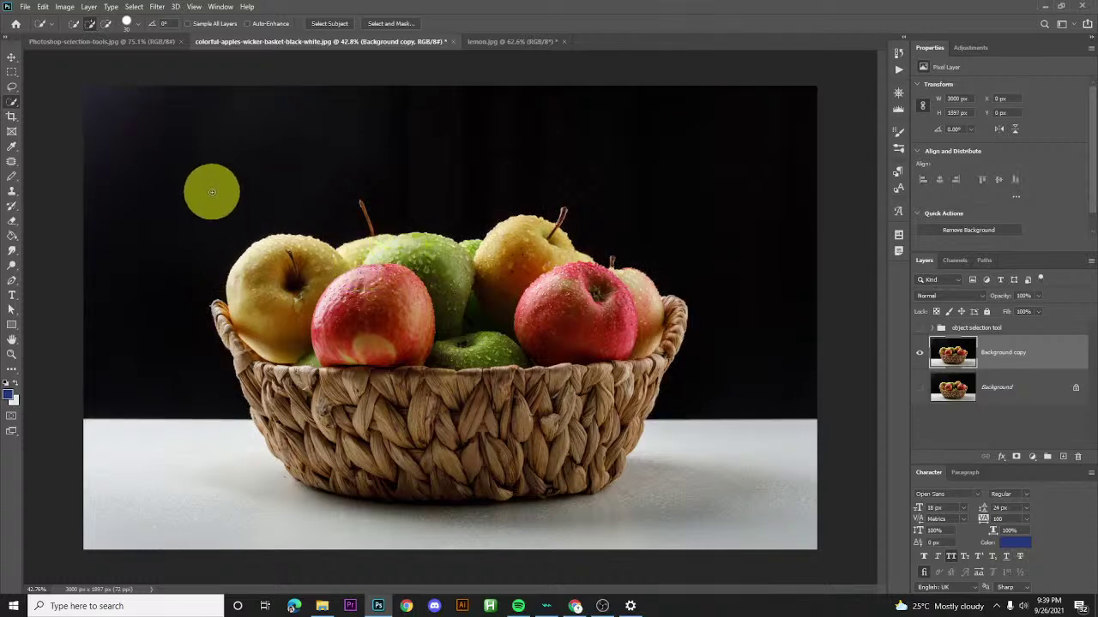
- Select the whole apple basket with the Quick Selection tool, copy it to a new layer and hide the Background copy
mouse_move(201, 186)
left_mouse_down()
mouse_move(288, 274)
mouse_move(311, 281)
left_mouse_up()
mouse_move(256, 245)
left_mouse_down()
mouse_move(296, 283)
mouse_move(363, 313)
mouse_move(409, 316)
mouse_move(438, 312)
mouse_move(420, 286)
mouse_move(361, 255)
mouse_move(372, 231)
mouse_move(362, 204)
mouse_move(386, 268)
mouse_move(535, 246)
mouse_move(561, 258)
mouse_move(566, 215)
mouse_move(557, 245)
mouse_move(586, 275)
mouse_move(627, 291)
mouse_move(612, 264)
mouse_move(617, 291)
mouse_move(654, 309)
mouse_move(604, 411)
mouse_move(637, 390)
mouse_move(623, 425)
mouse_move(596, 459)
mouse_move(500, 470)
mouse_move(394, 463)
mouse_move(441, 484)
mouse_move(360, 473)
mouse_move(306, 449)
mouse_move(285, 423)
mouse_move(283, 335)
left_mouse_up()
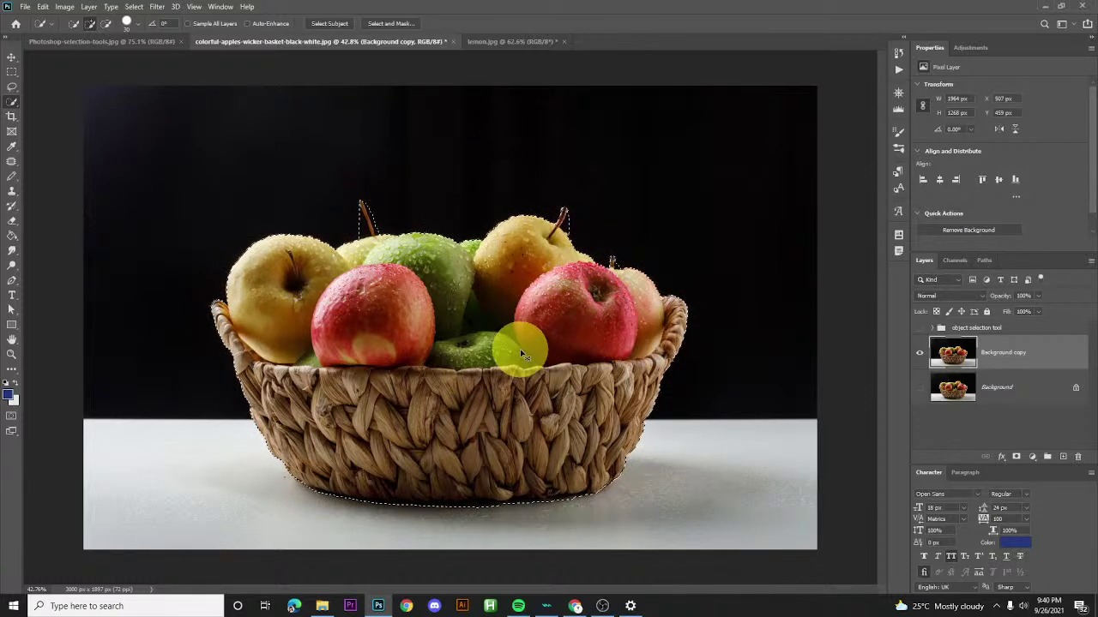
key("ctrl+j")
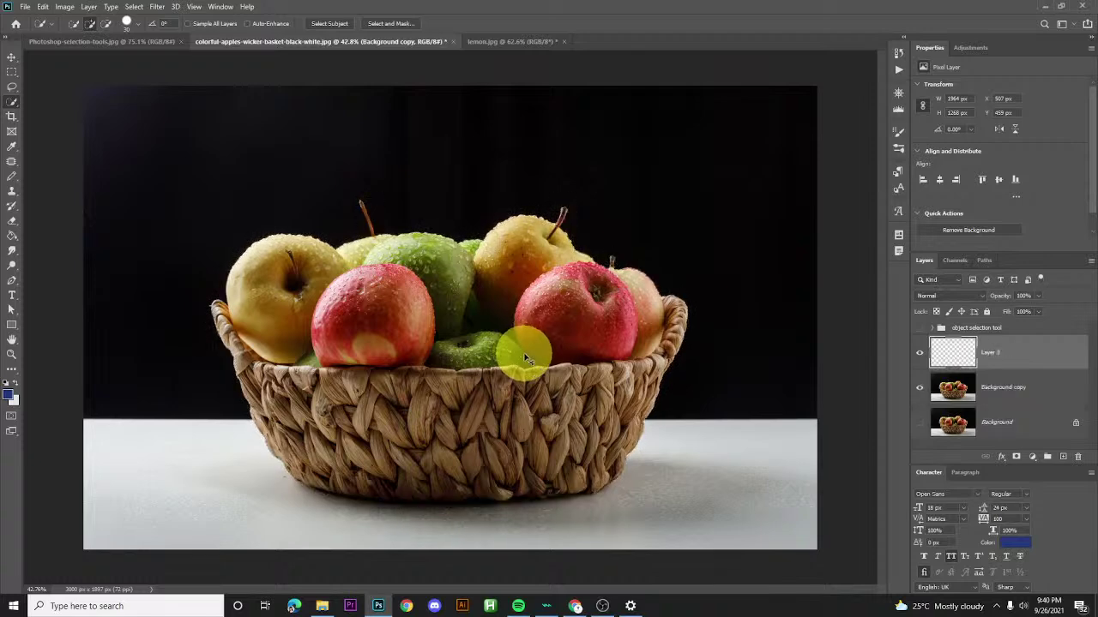
left_click(919, 392)
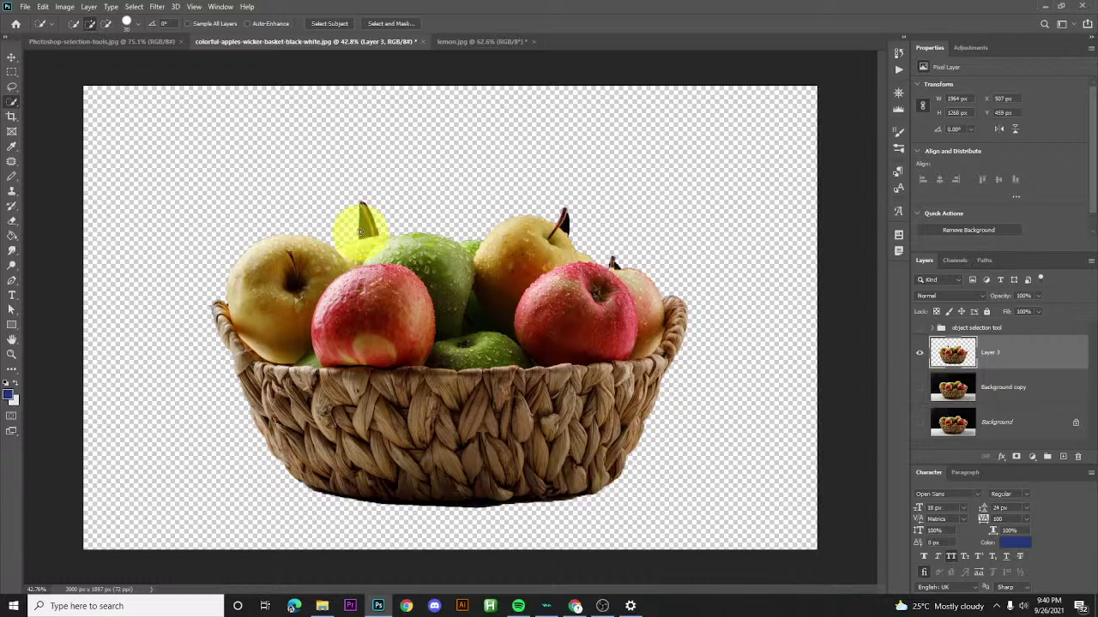
- Try to quick-select the leftover black areas around the yellow apple's stem on the cut-out layer
scroll(361, 232, "up", 5)
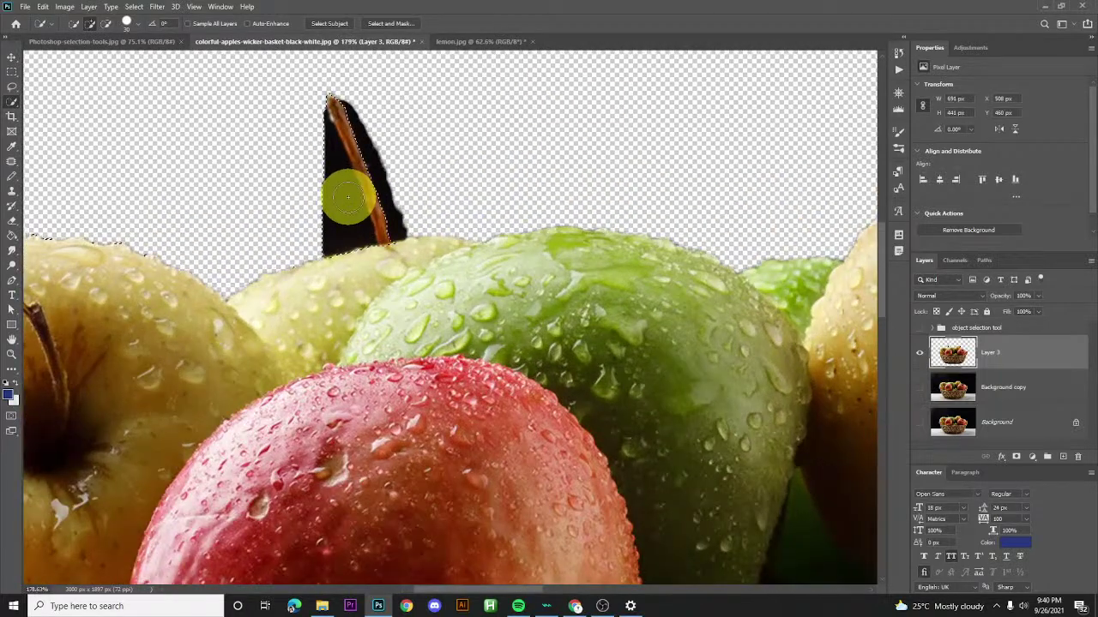
left_click(335, 179)
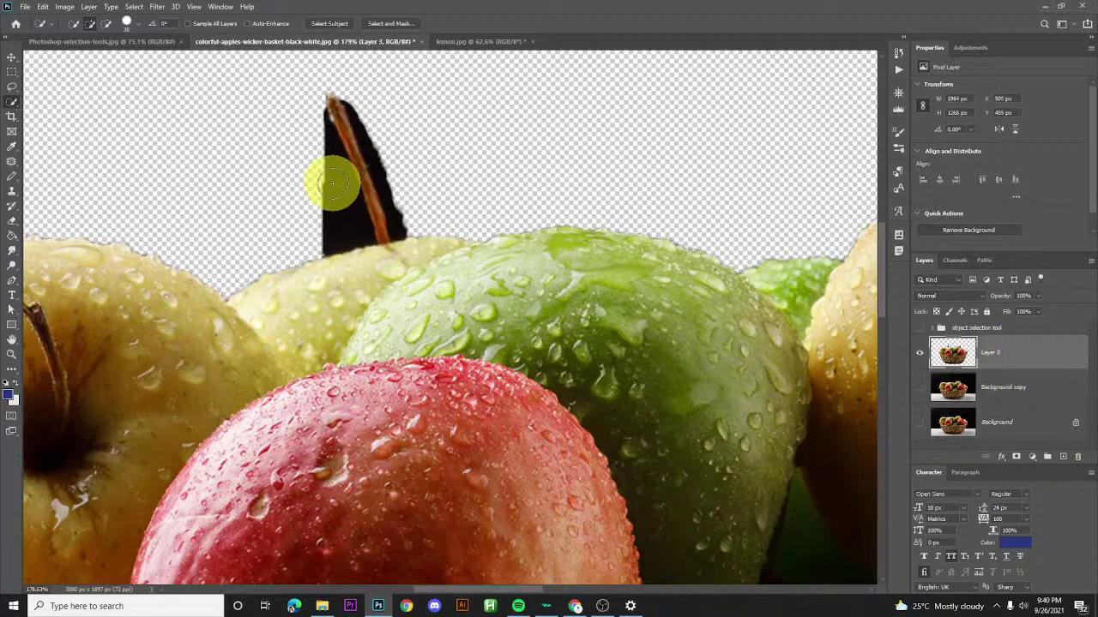
left_click_drag(369, 175, 381, 178)
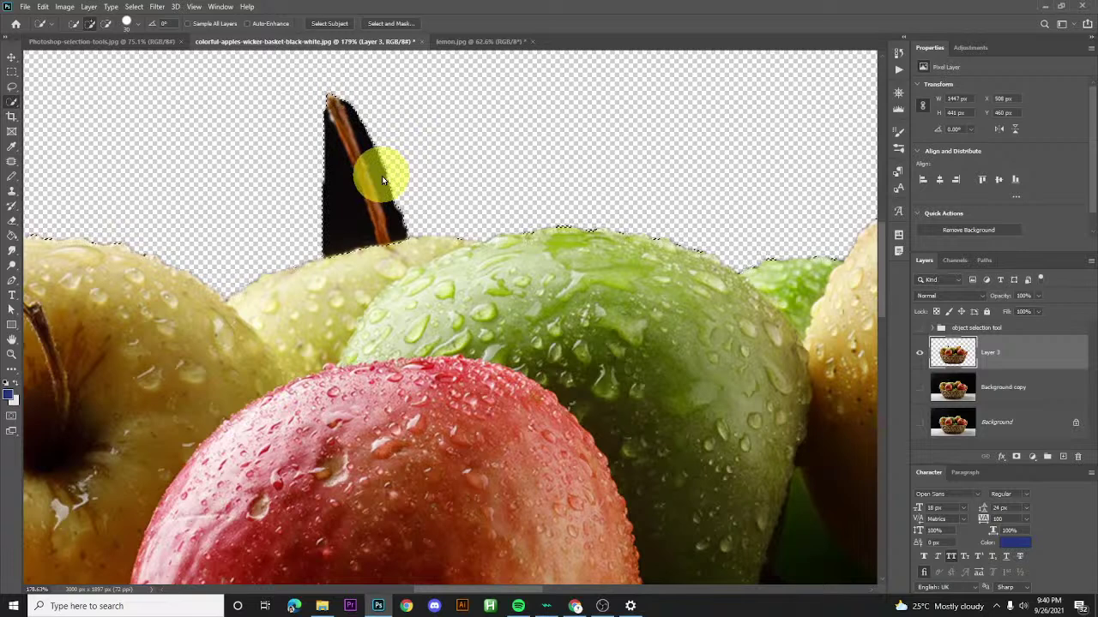
key("ctrl+d")
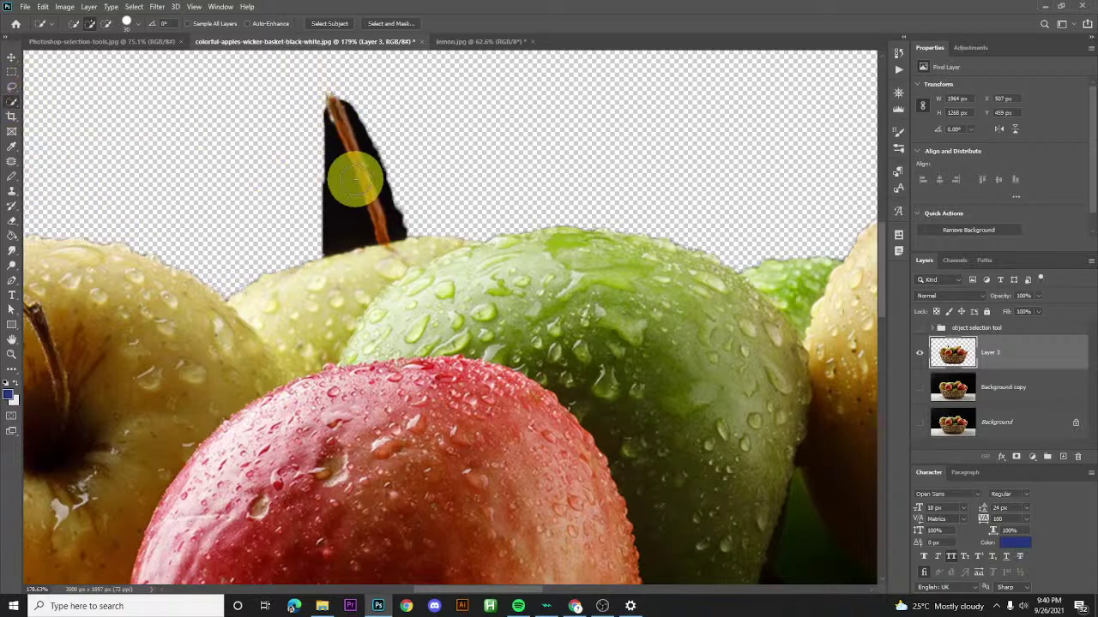
left_click(335, 191)
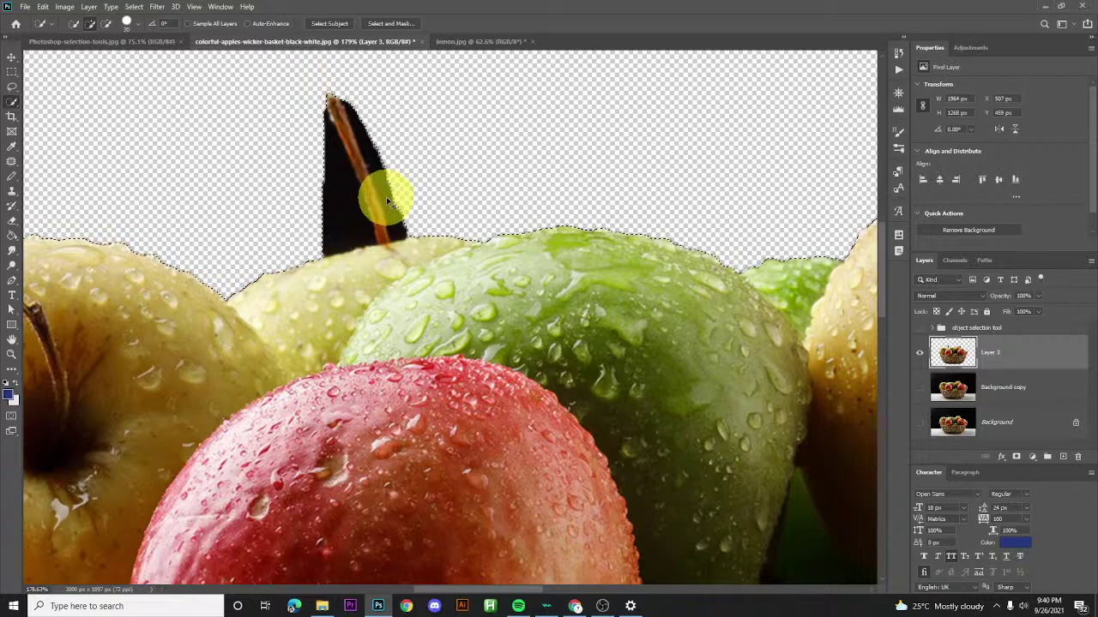
scroll(437, 216, "down", 6)
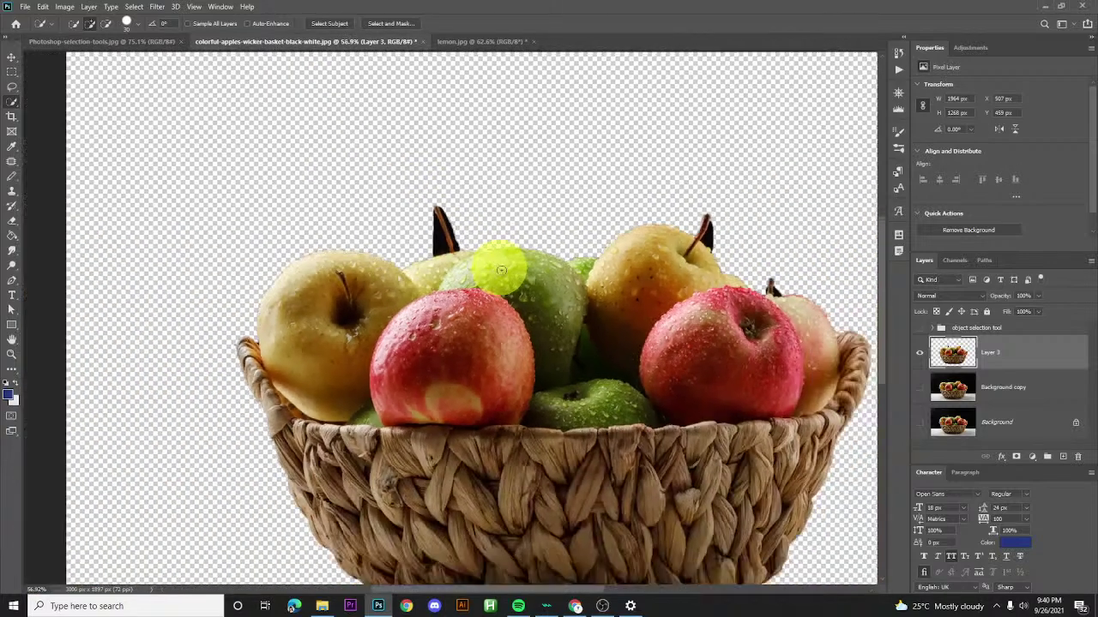
left_click_drag(501, 271, 429, 277)
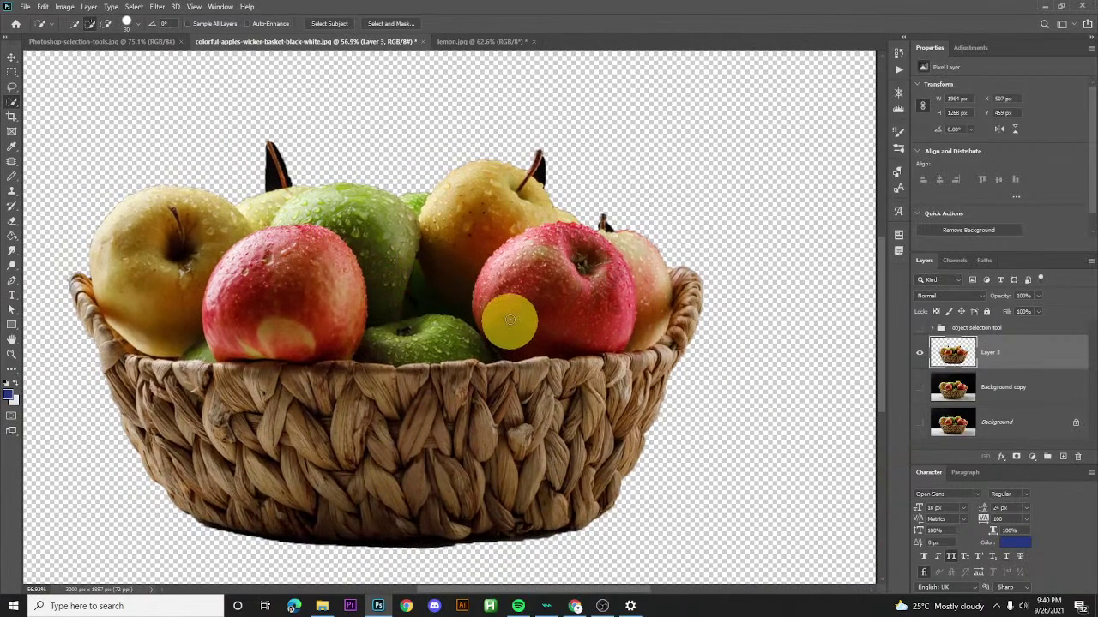
- Show the Background copy layer again and keep the new cut-out basket layer visible above it
left_click(920, 356)
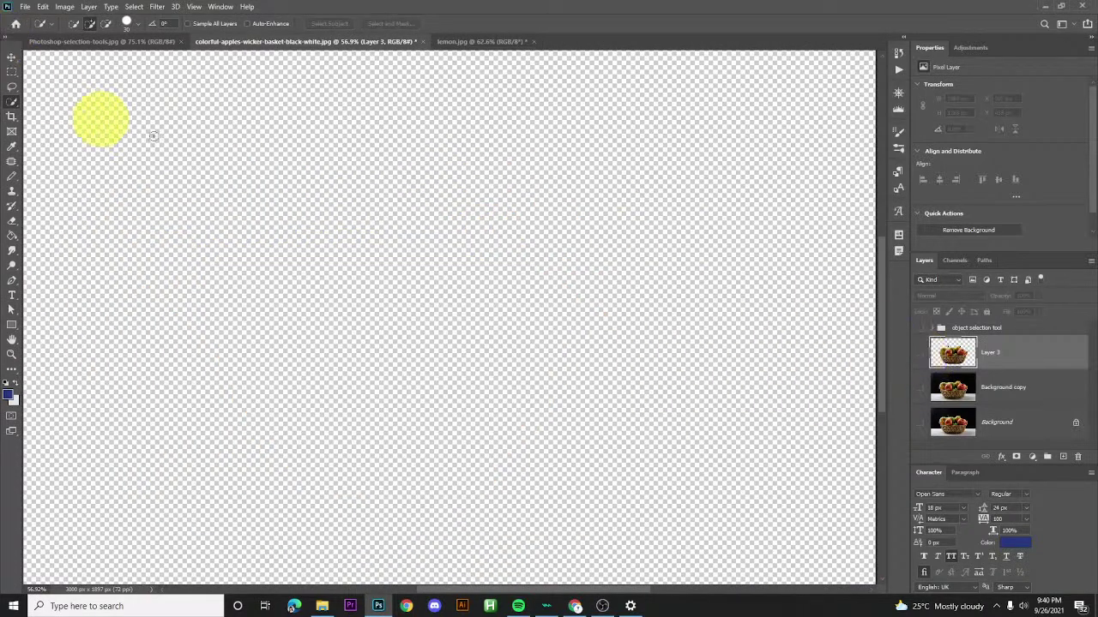
left_click(921, 387)
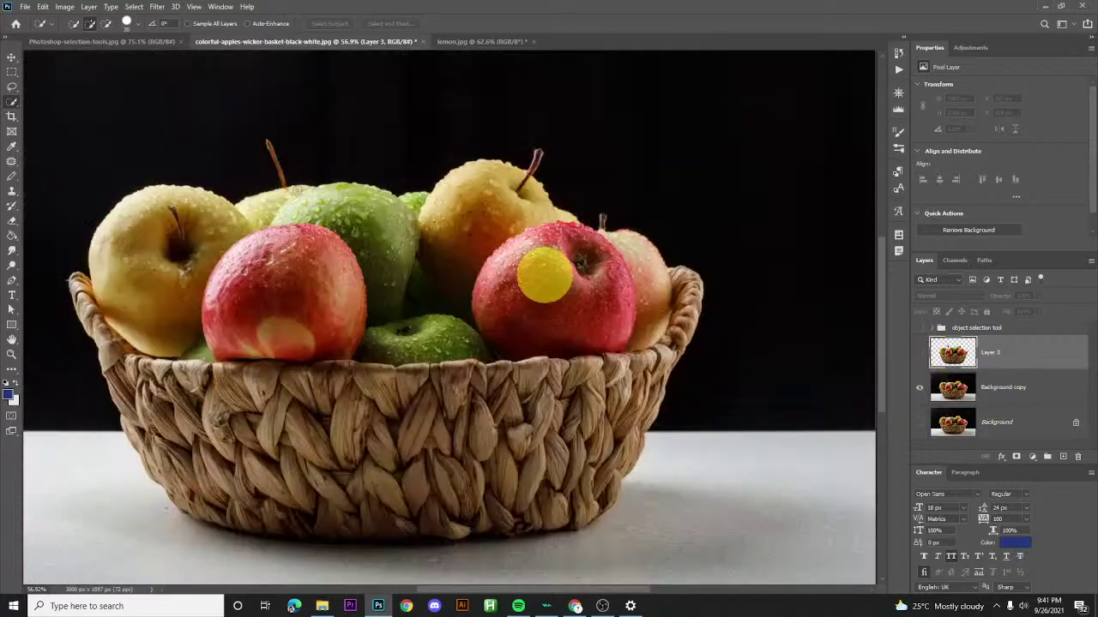
left_click(920, 357)
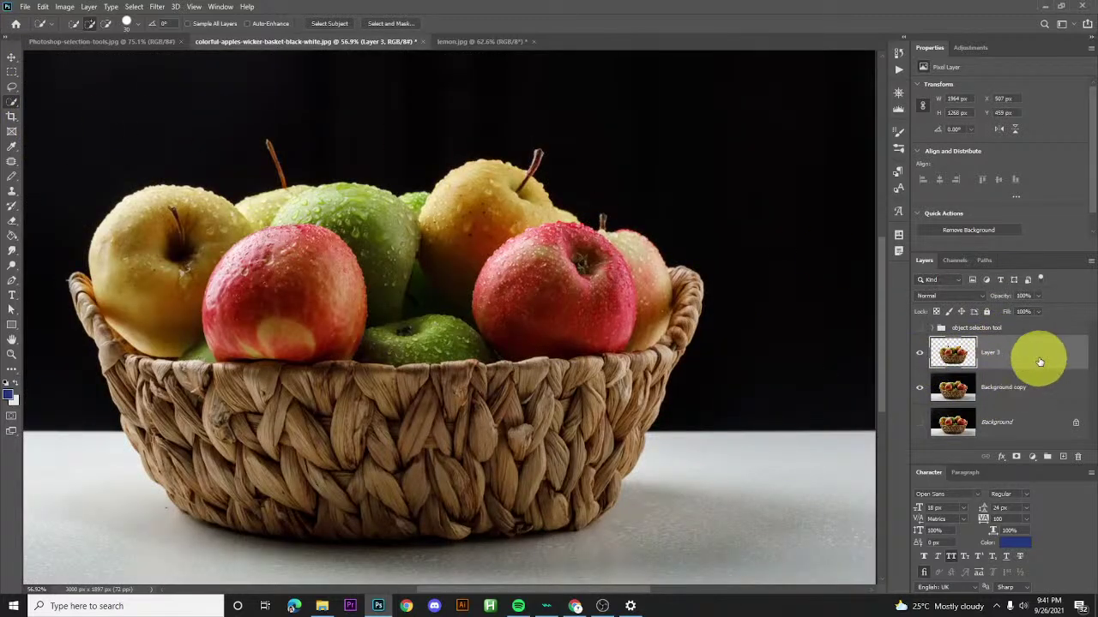
- Put the new cut-out basket layer in a group named "quick selection"
left_click(1047, 458)
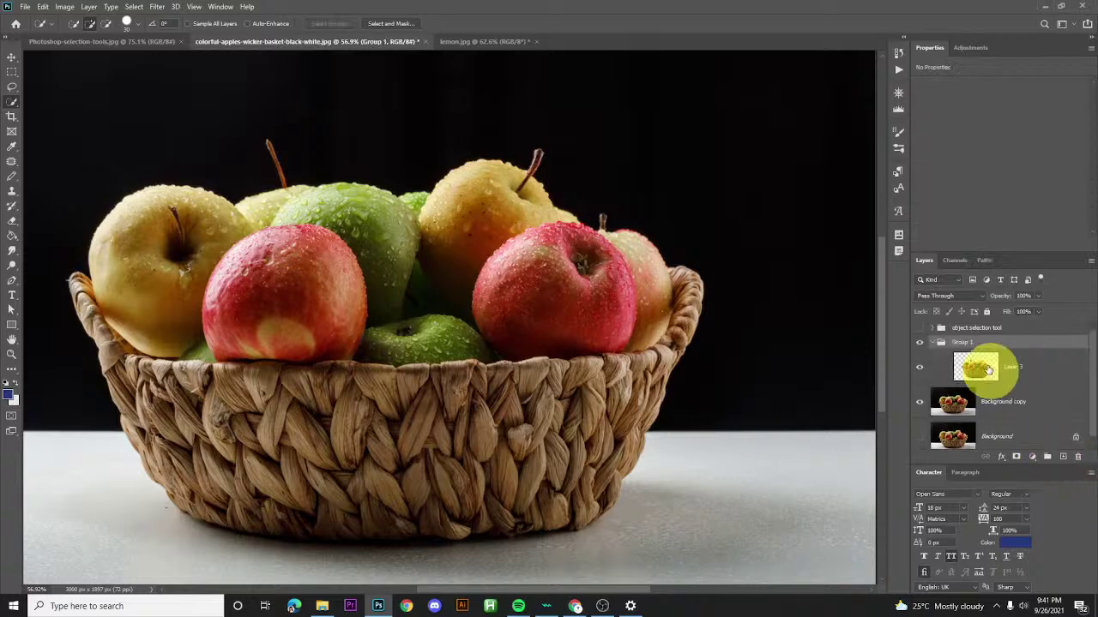
left_click(11, 108)
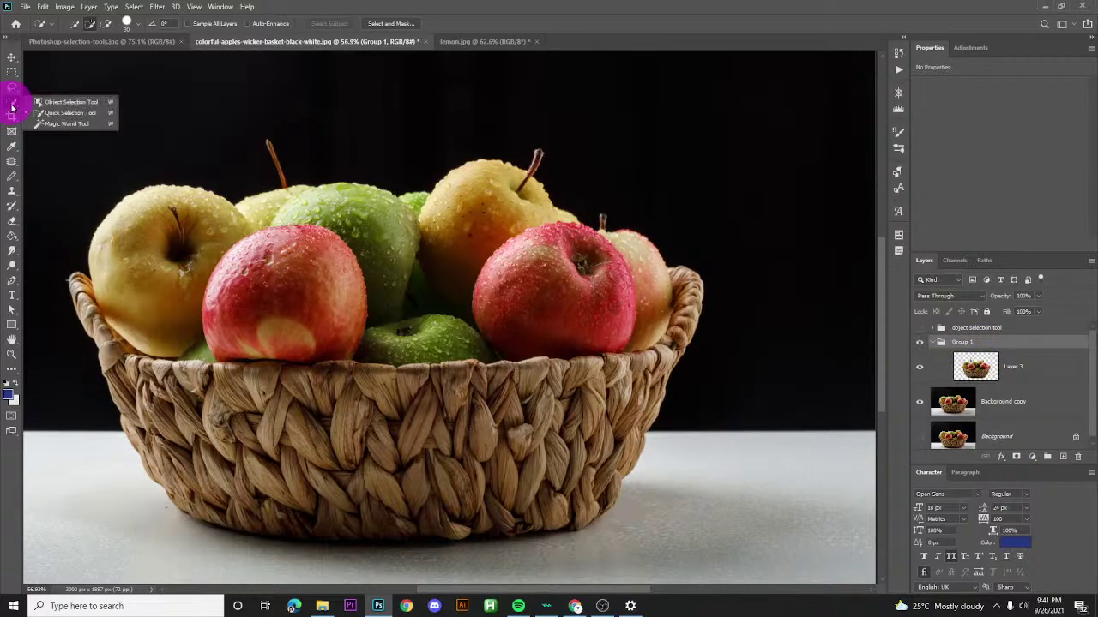
left_click(958, 345)
double_click(958, 344)
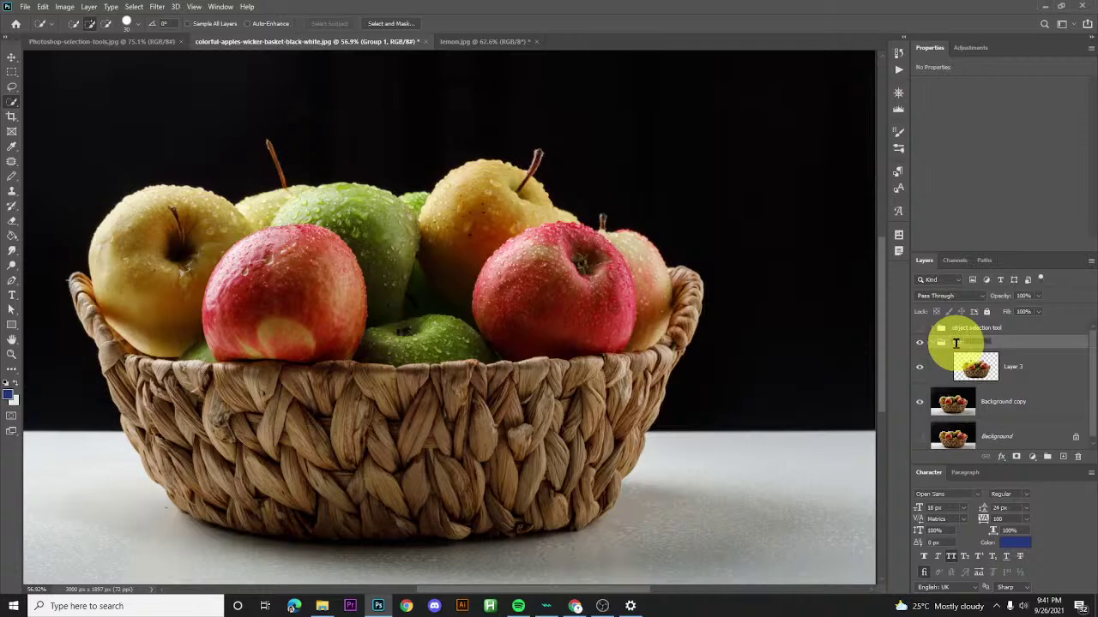
type("quick selection")
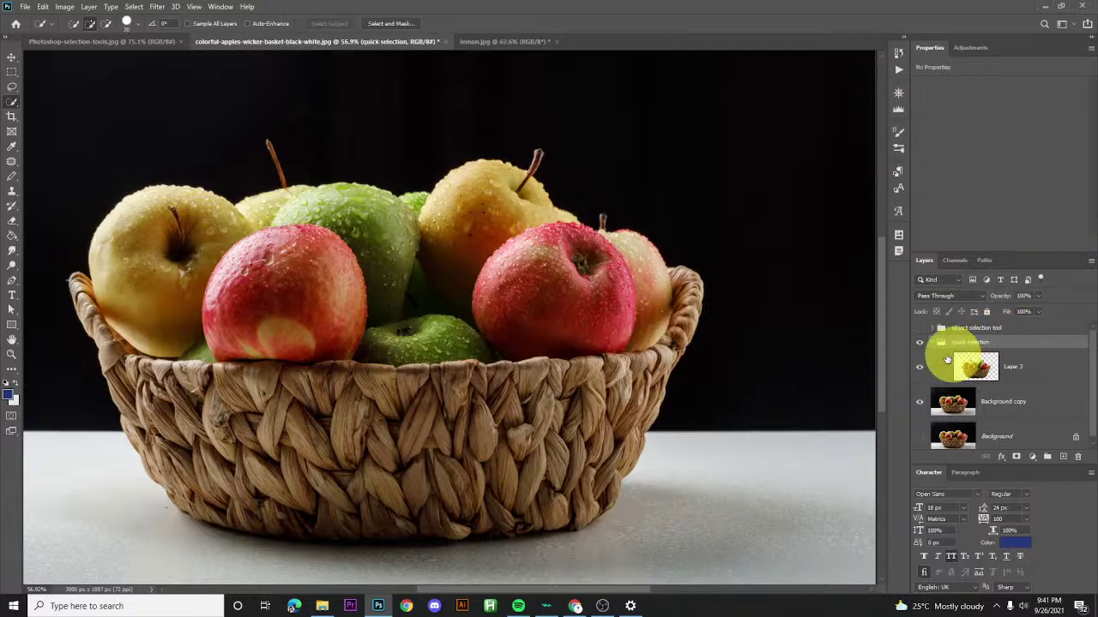
- Collapse and hide the quick selection group, leaving the Background copy layer shown
left_click(934, 344)
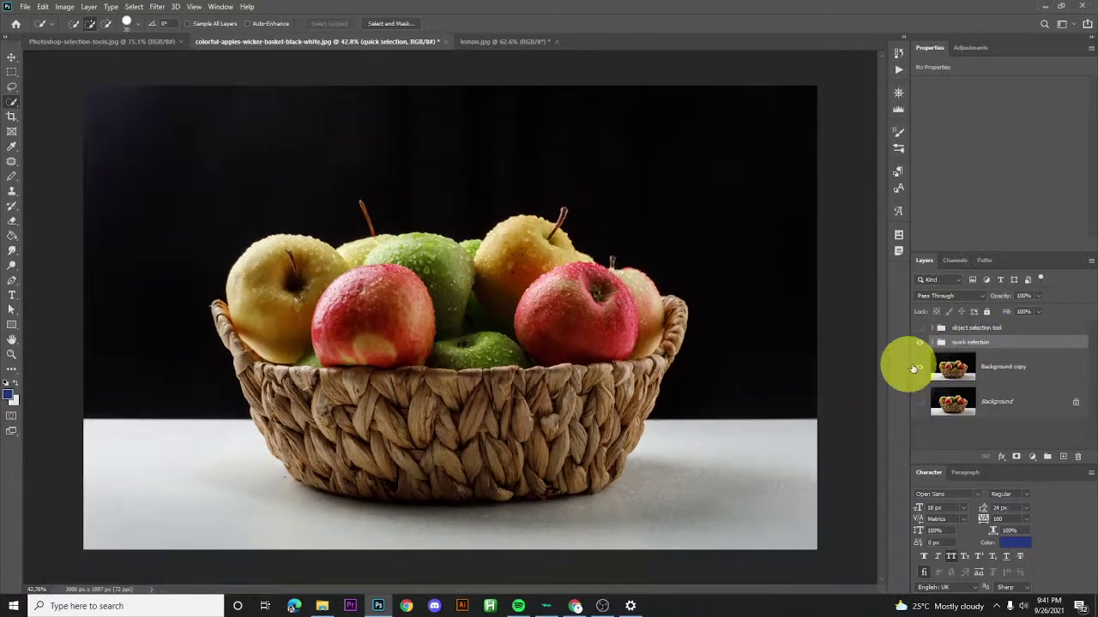
scroll(878, 361, "down", 2)
left_click(919, 343)
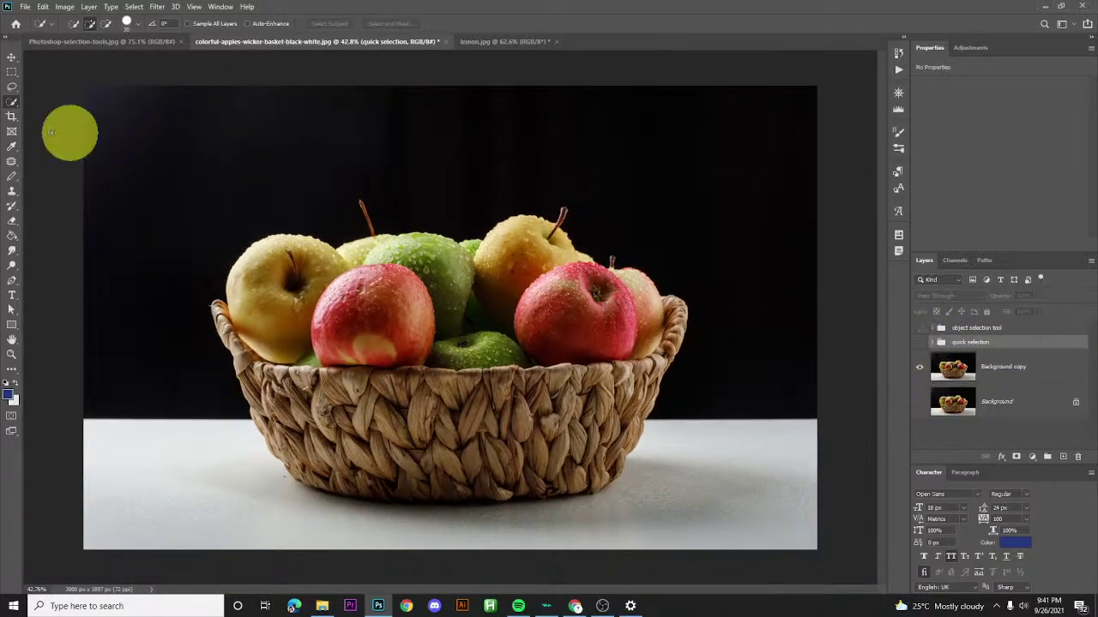
- Remove the black backdrop from the Background copy layer with the Magic Wand tool and clear the selection
left_click_drag(17, 105, 72, 125)
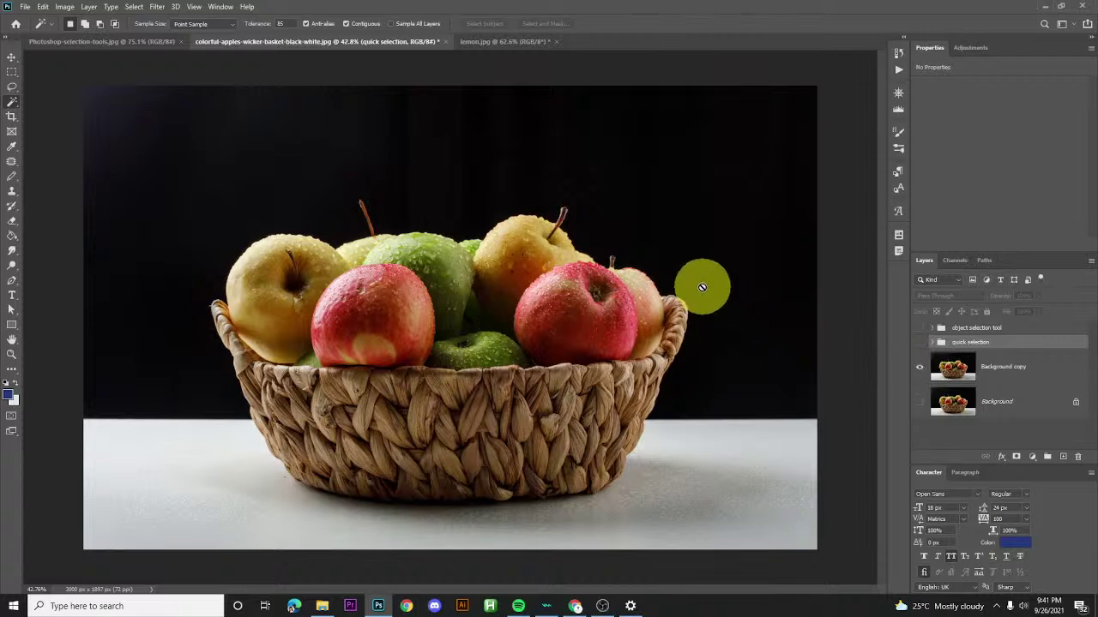
left_click(1043, 374)
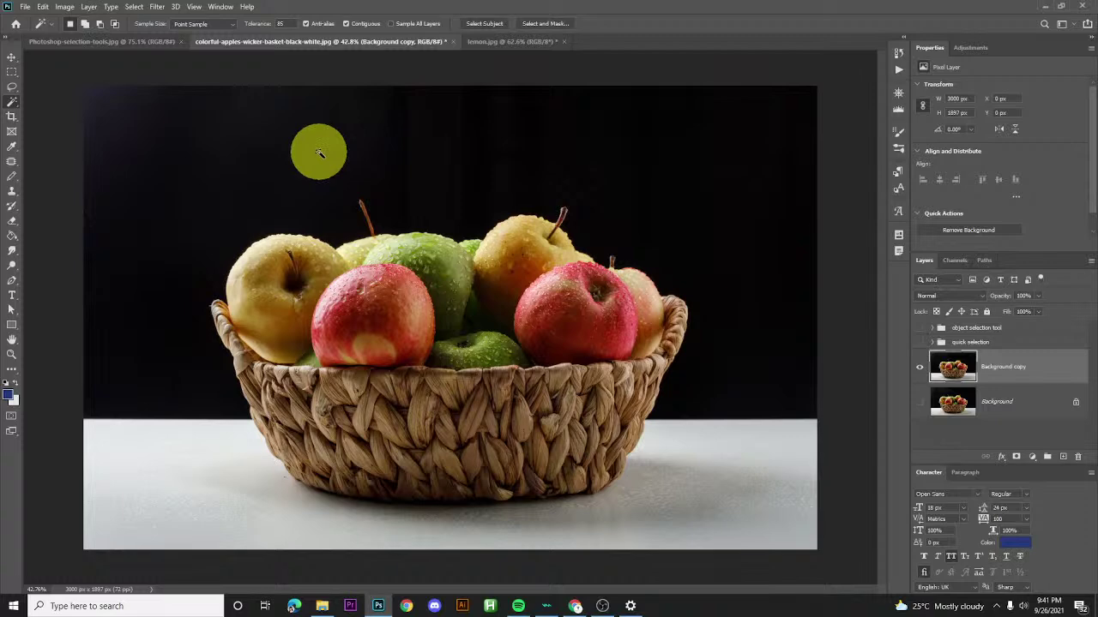
left_click(251, 159)
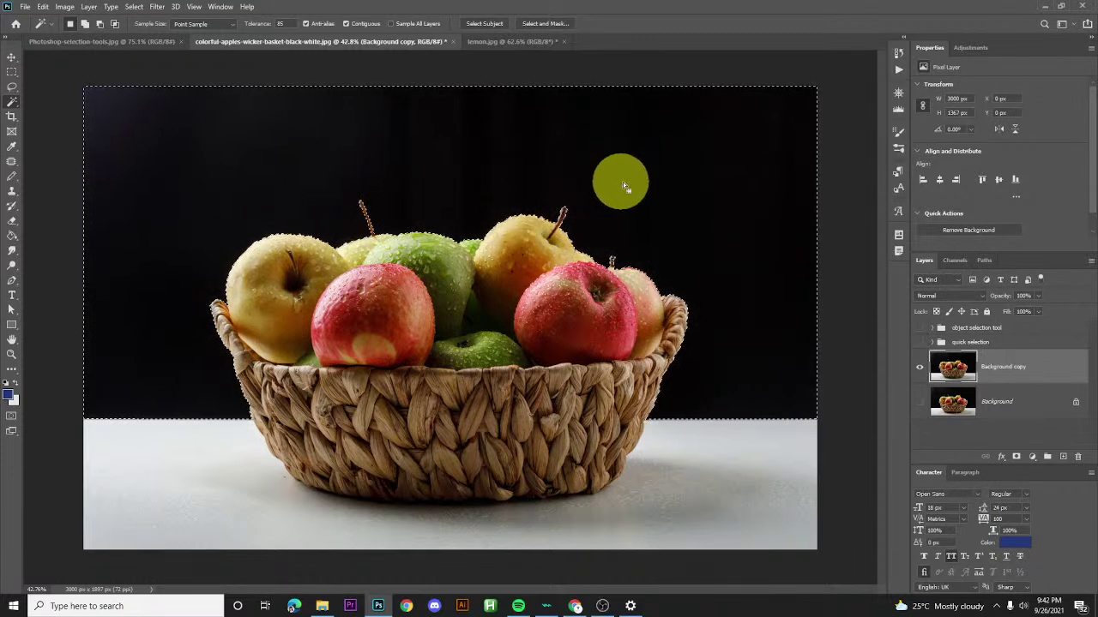
key("Delete")
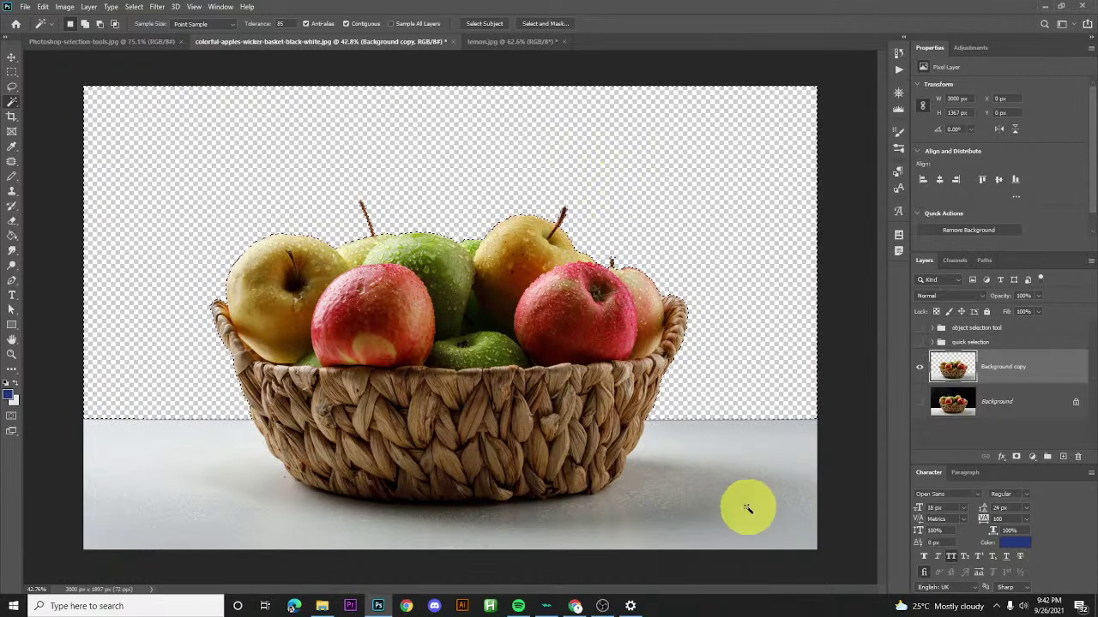
key("ctrl+d")
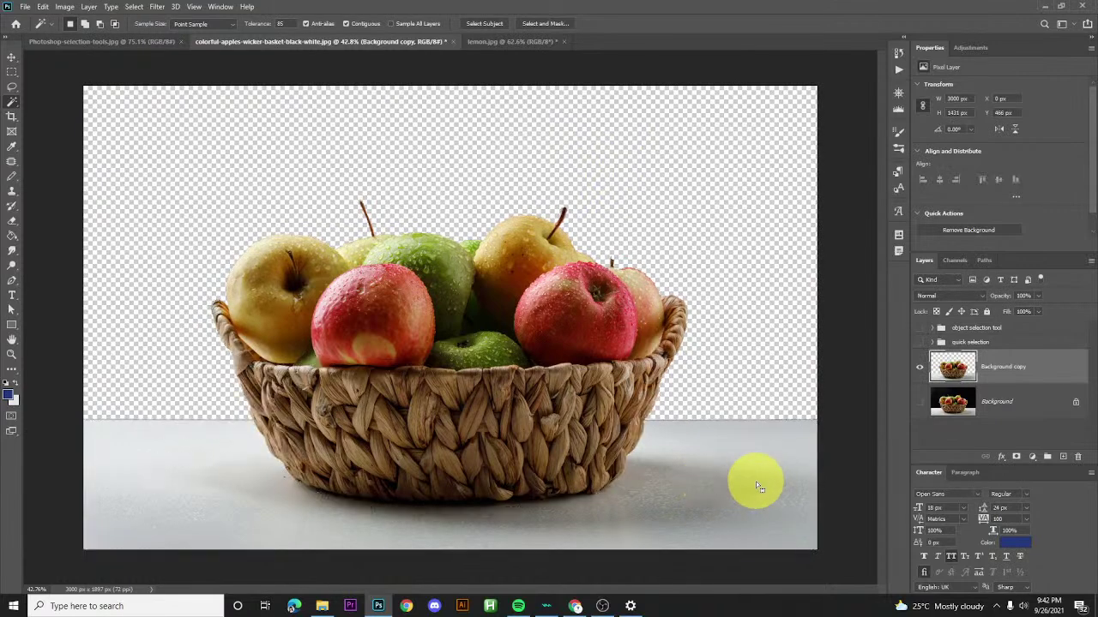
- Try selecting the white tabletop with the Magic Wand, including at a tolerance of 40
left_click(759, 482)
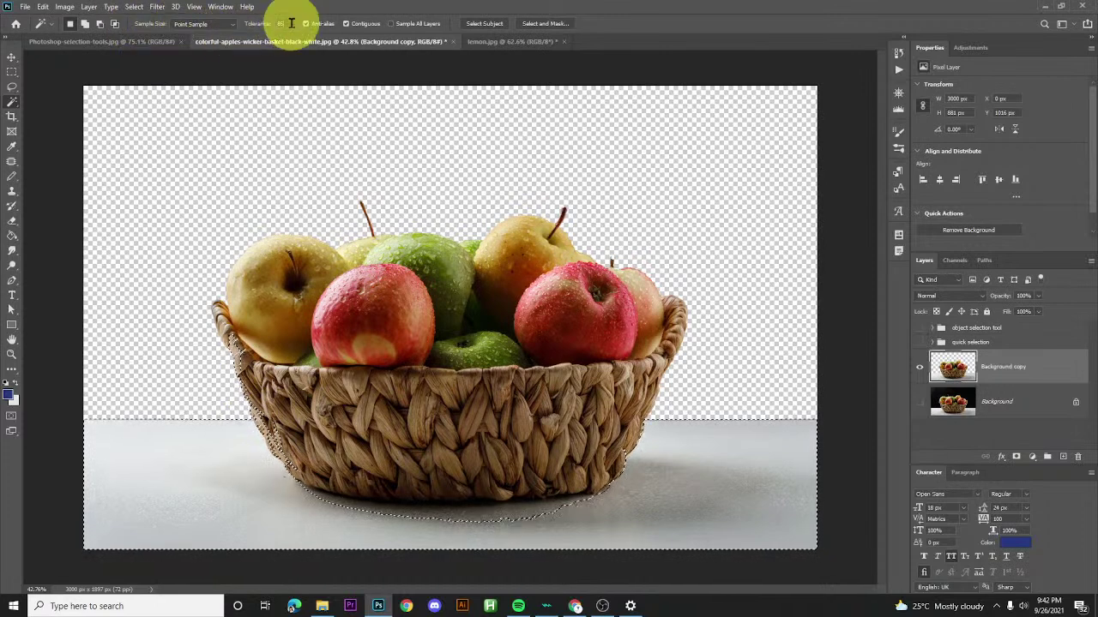
type("88")
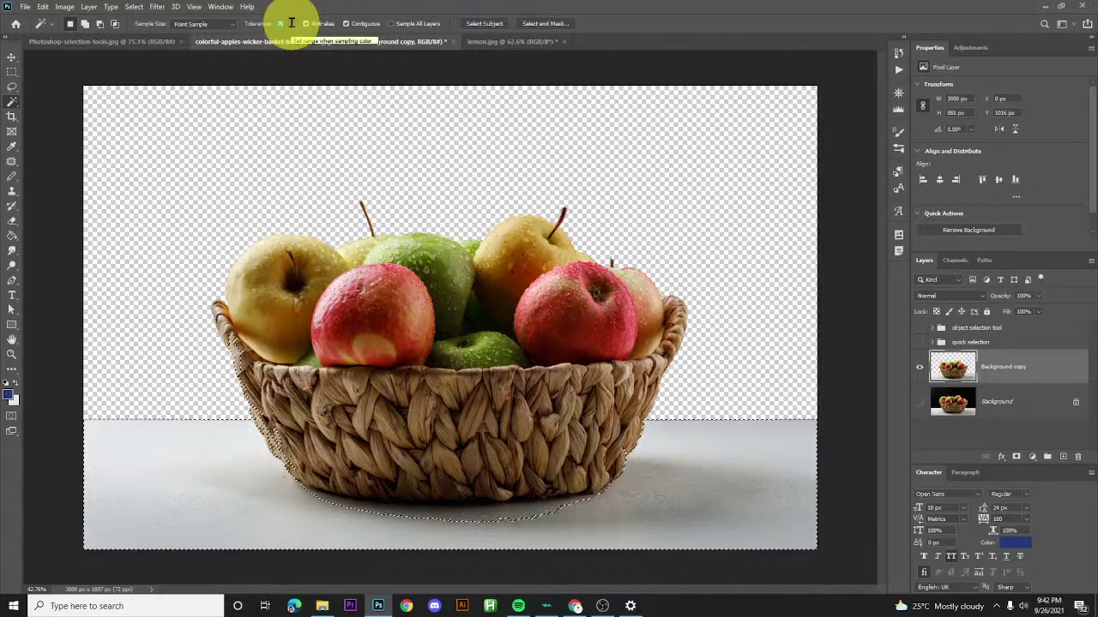
left_click(286, 23)
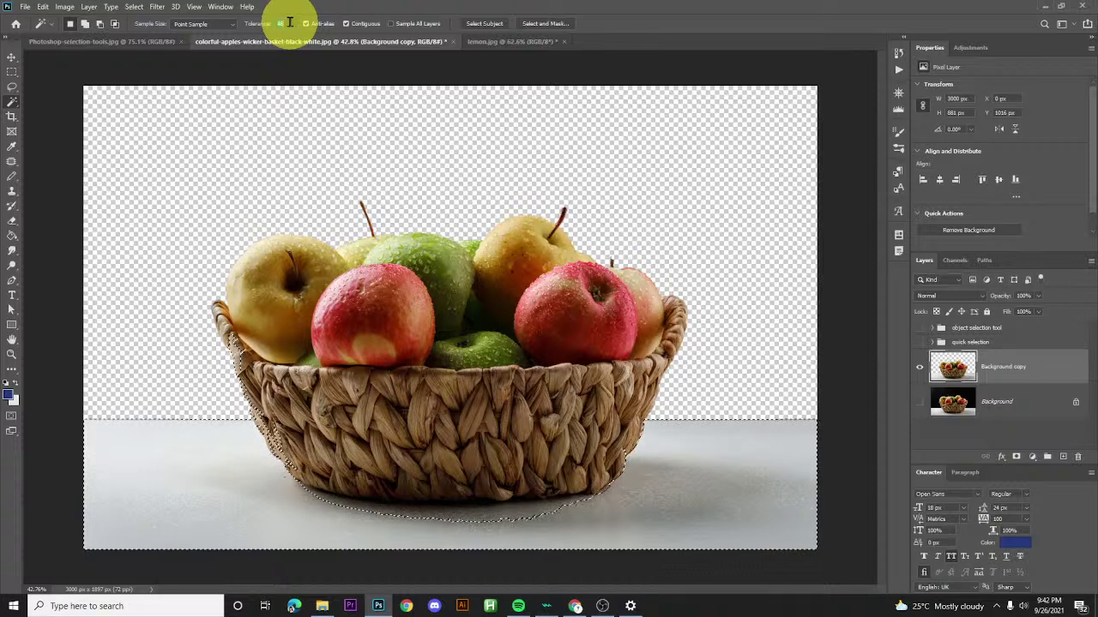
key("ctrl+d")
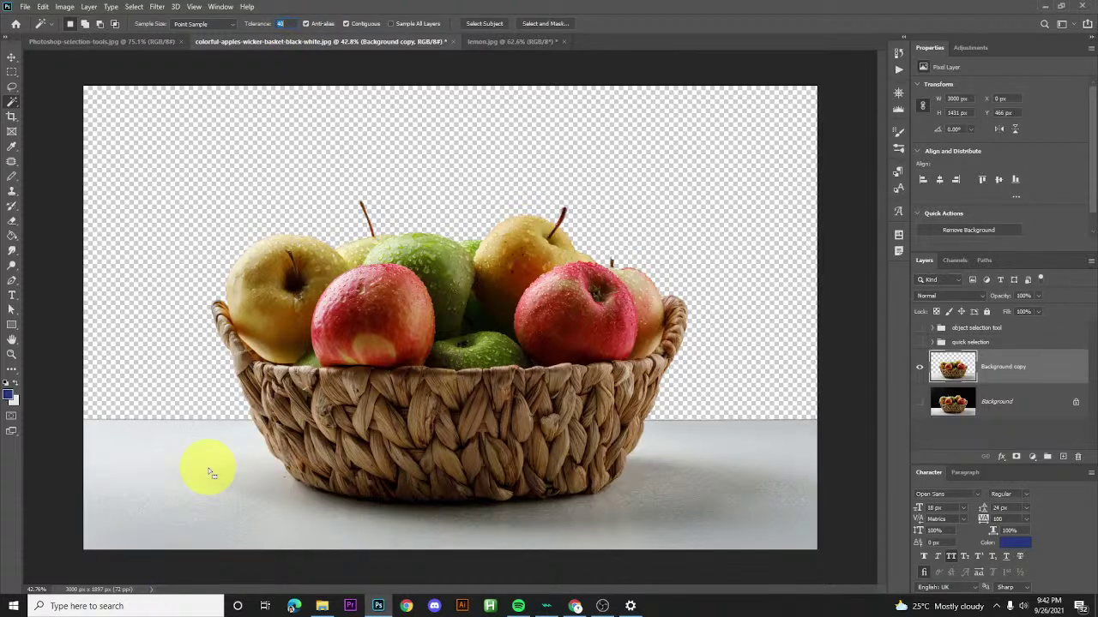
left_click(201, 468)
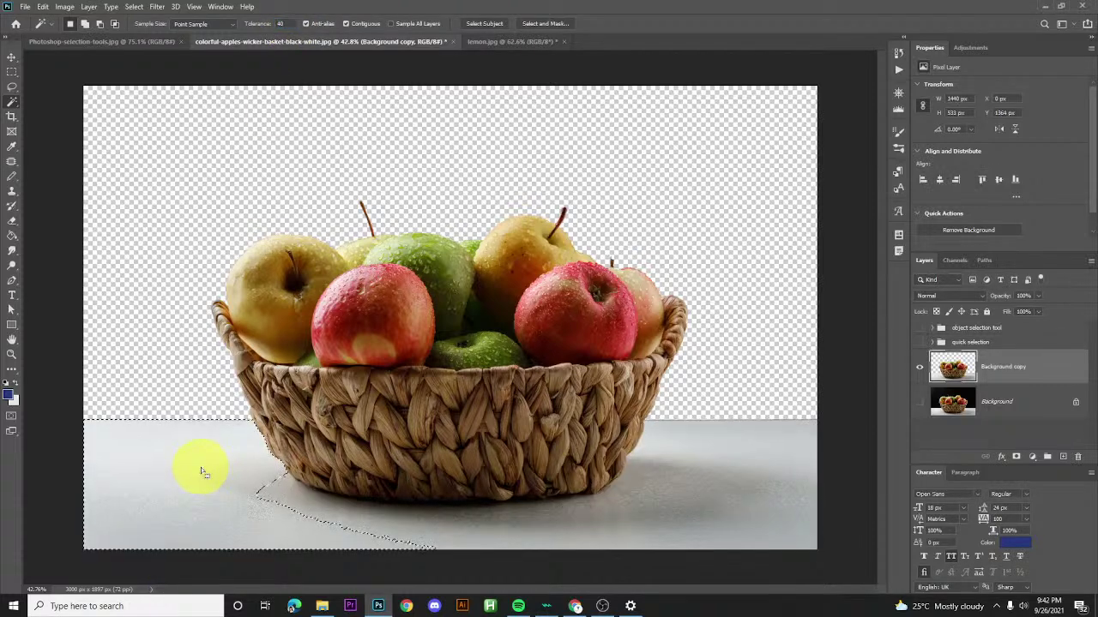
left_click(266, 490)
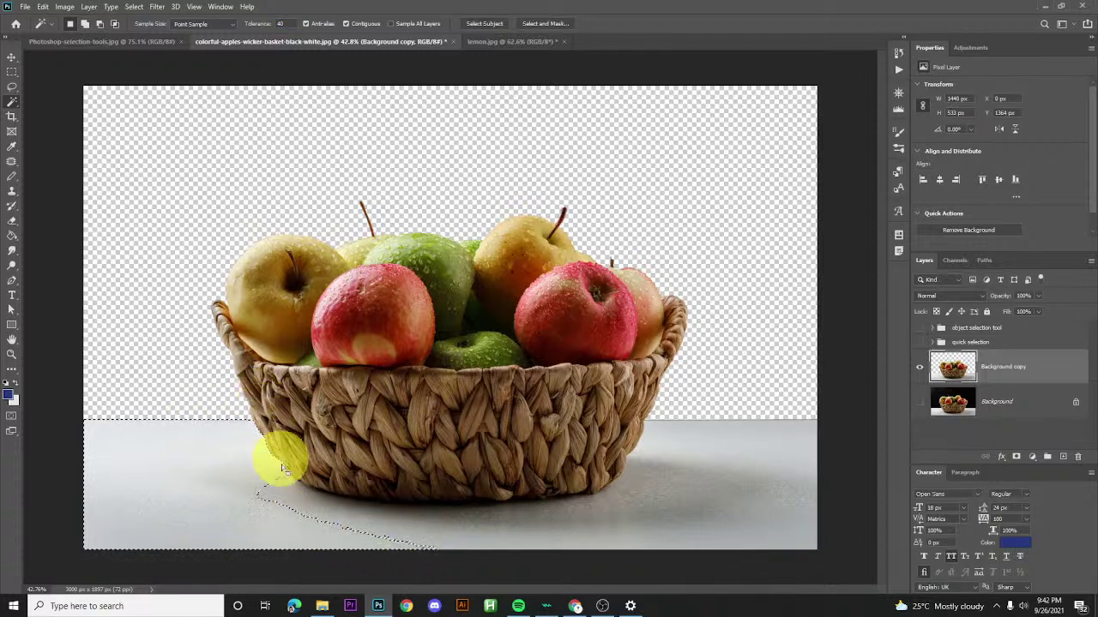
- Try selecting the tabletop from different sample points with the Magic Wand tolerance raised to 80 and 87
left_click(293, 23)
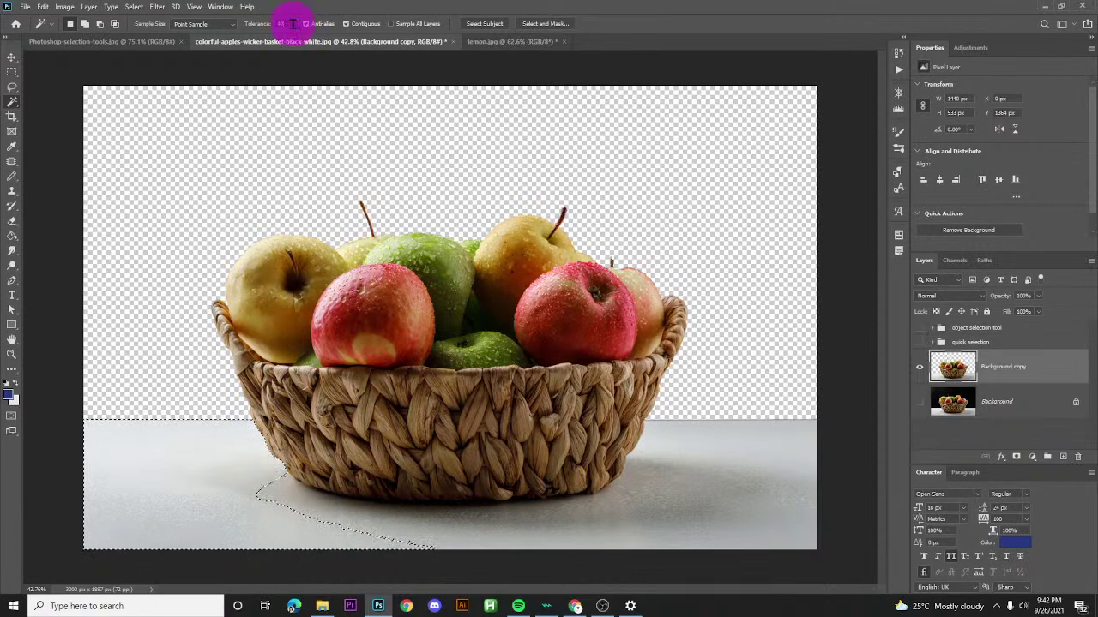
left_click_drag(269, 21, 272, 24)
type("8")
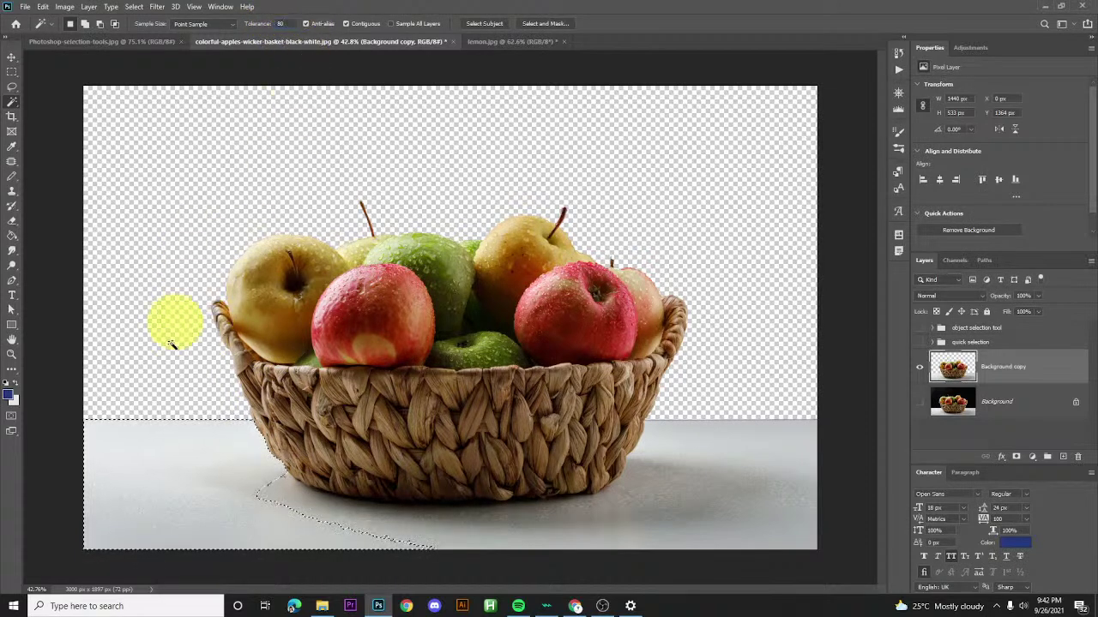
left_click(257, 469)
left_click(165, 459)
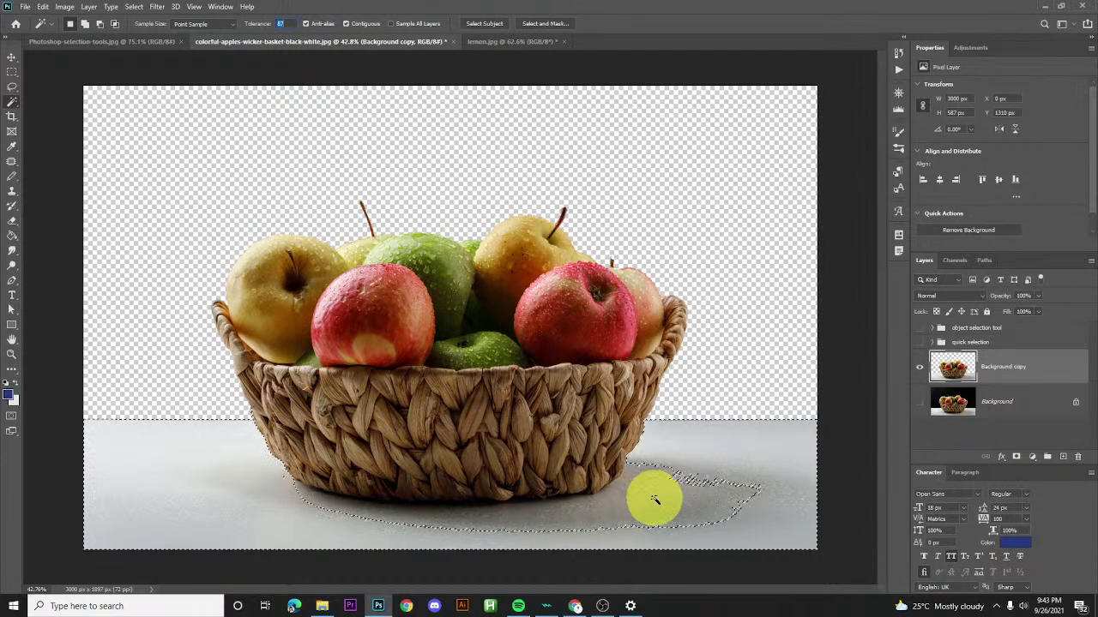
left_click(716, 468)
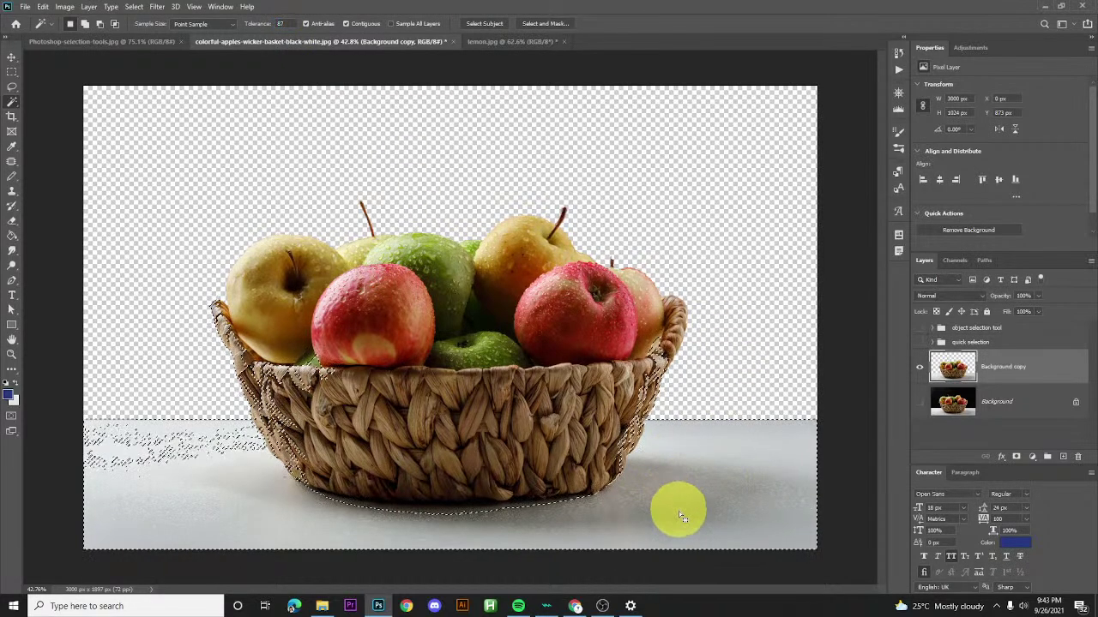
left_click(203, 491)
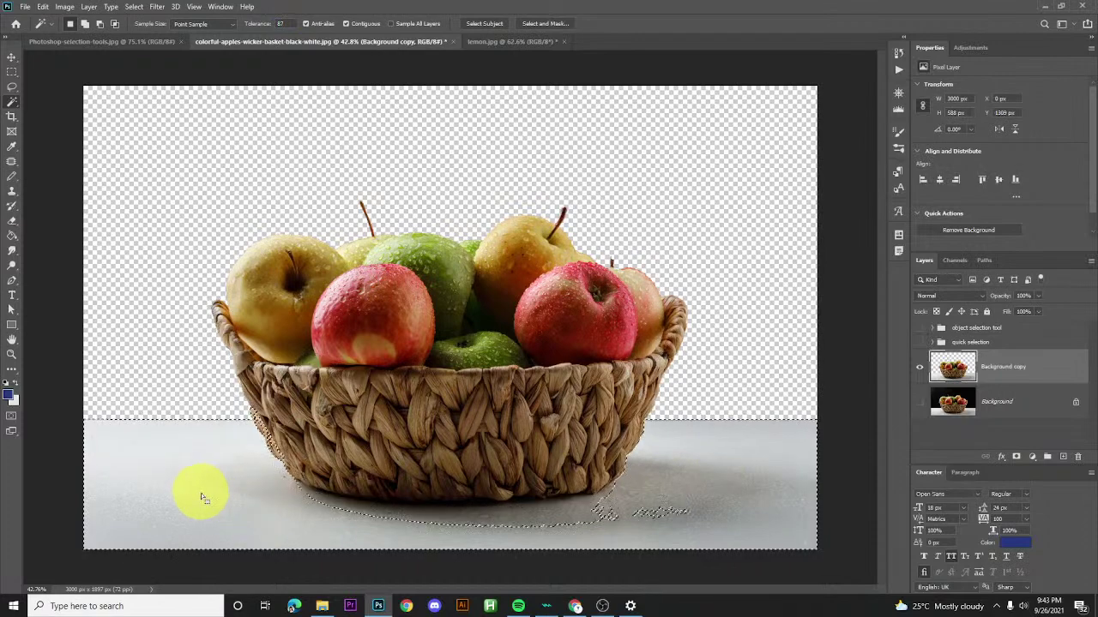
- Set the Magic Wand tolerance to 60, select the light tabletop beside the basket and delete it
left_click(292, 23)
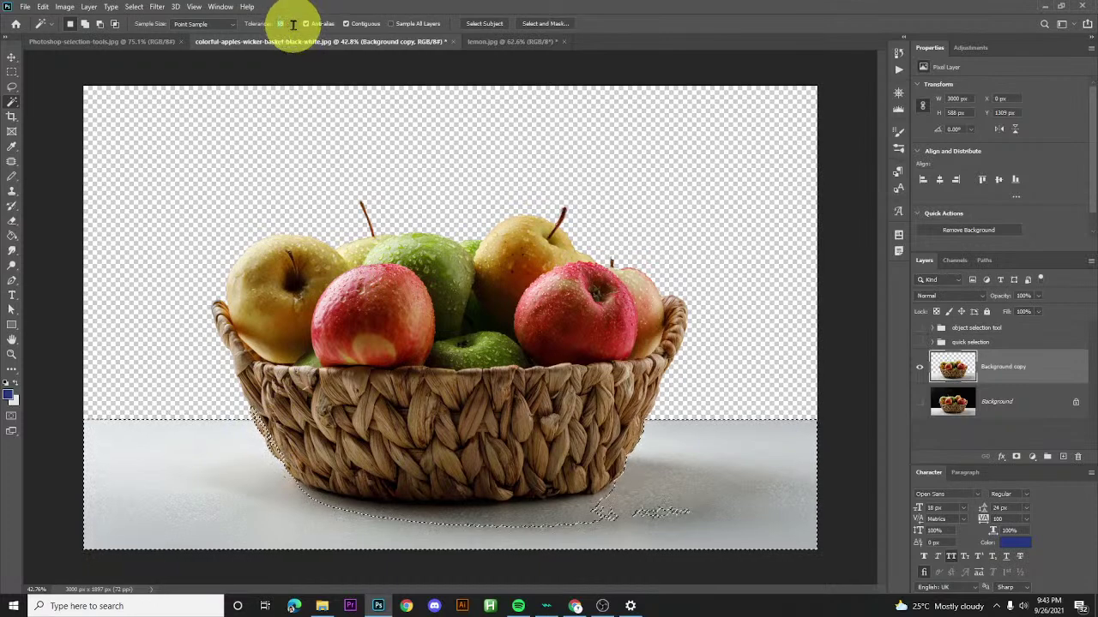
type("60")
left_click(221, 509)
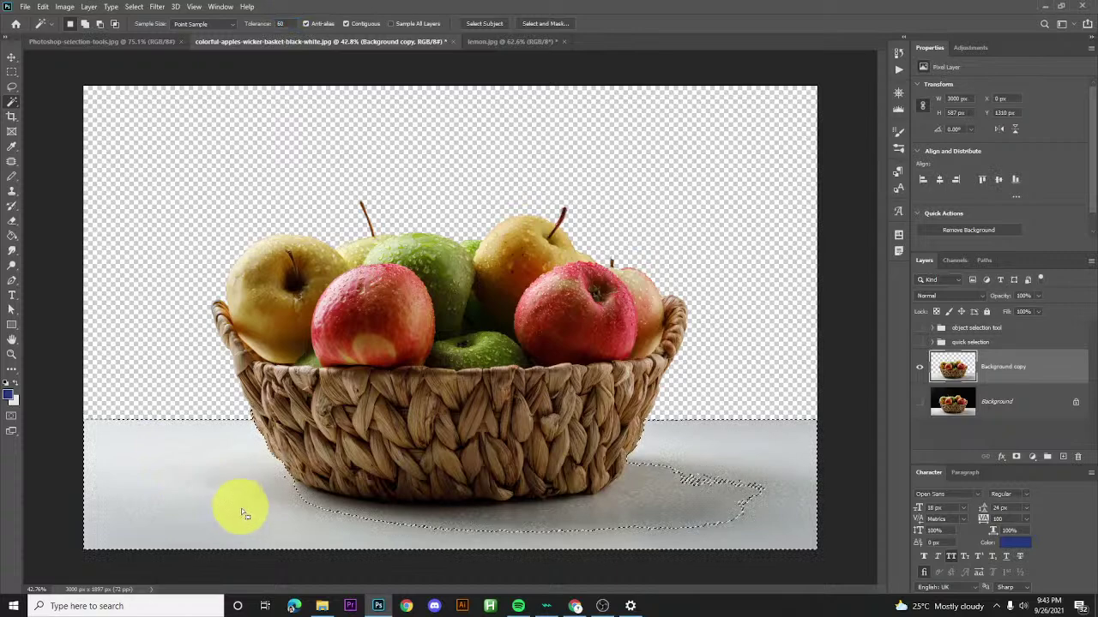
key("Delete")
- Delete the grey shadow area remaining beneath and beside the basket, and clear the selection
left_click(661, 505)
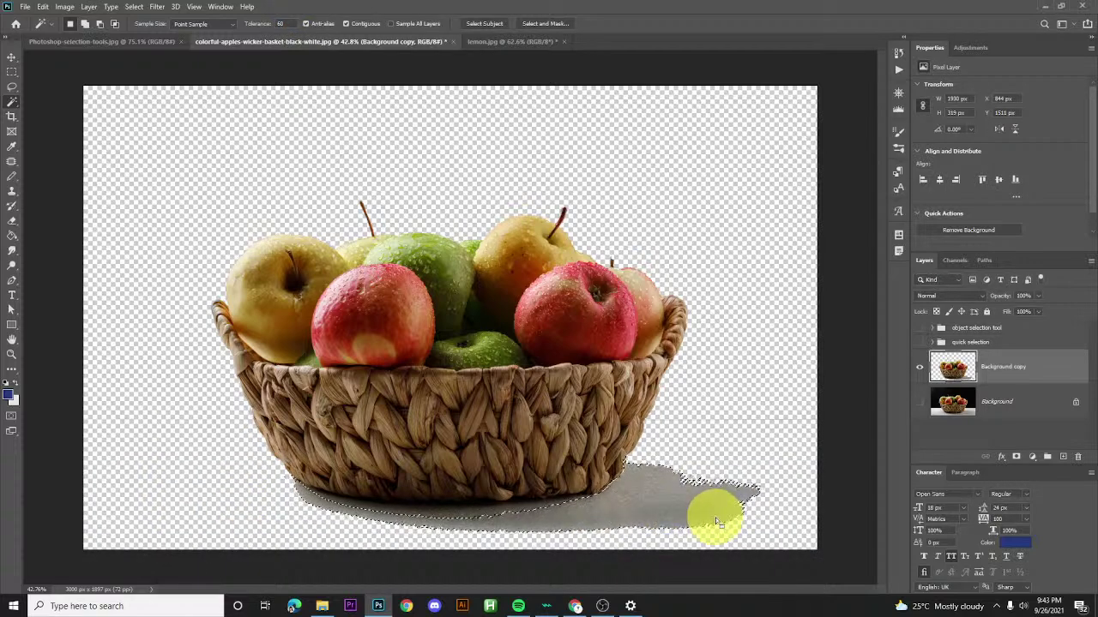
key("Delete")
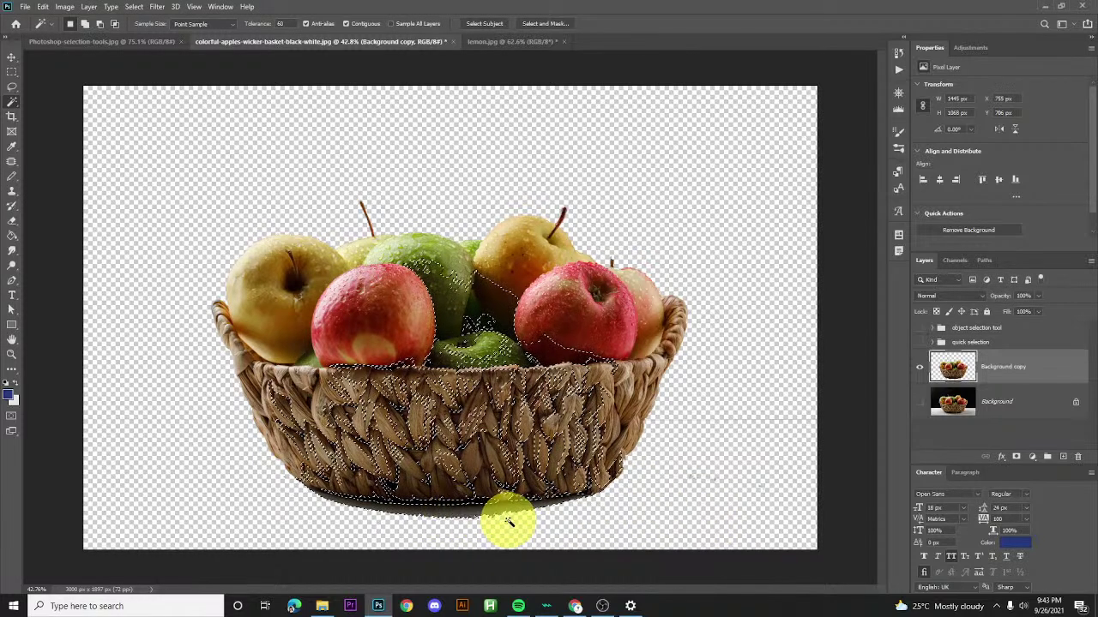
key("ctrl+d")
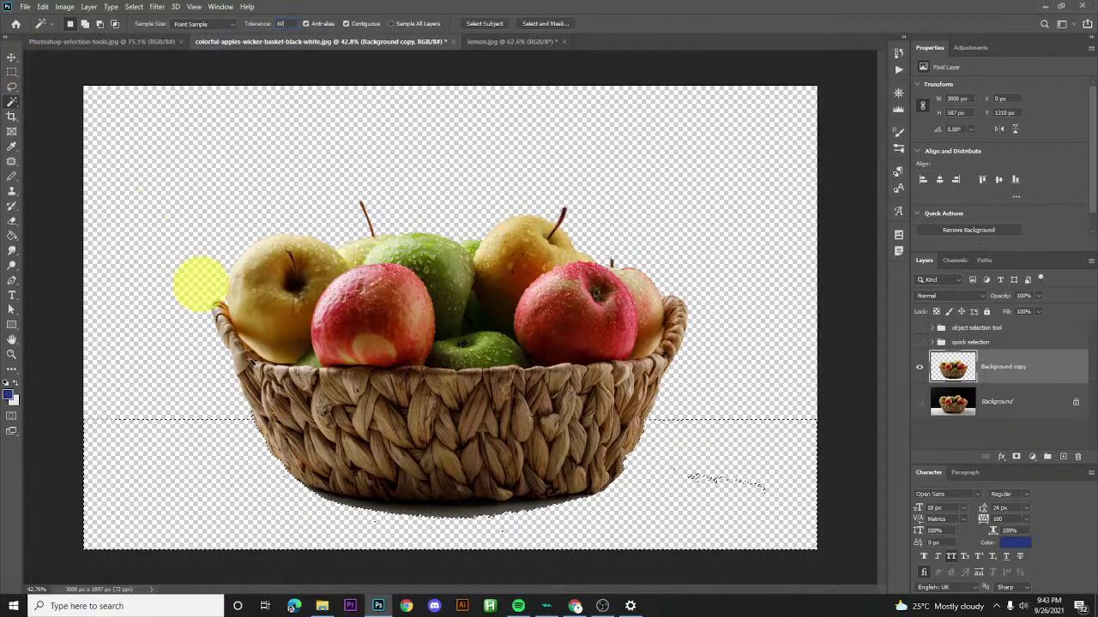
key("ctrl+d")
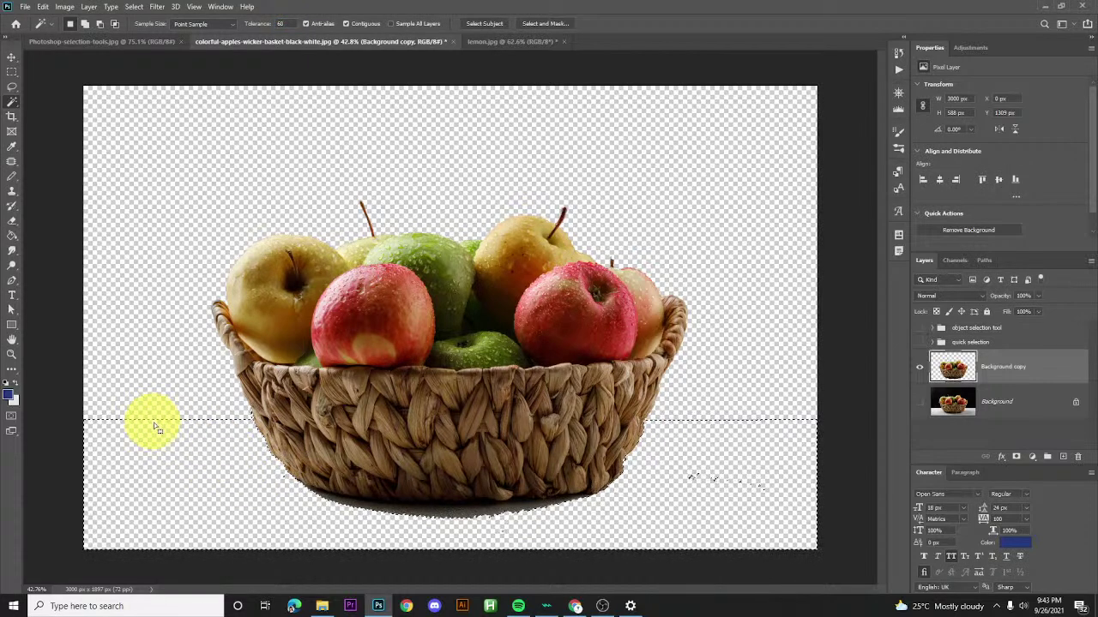
key("ctrl+d")
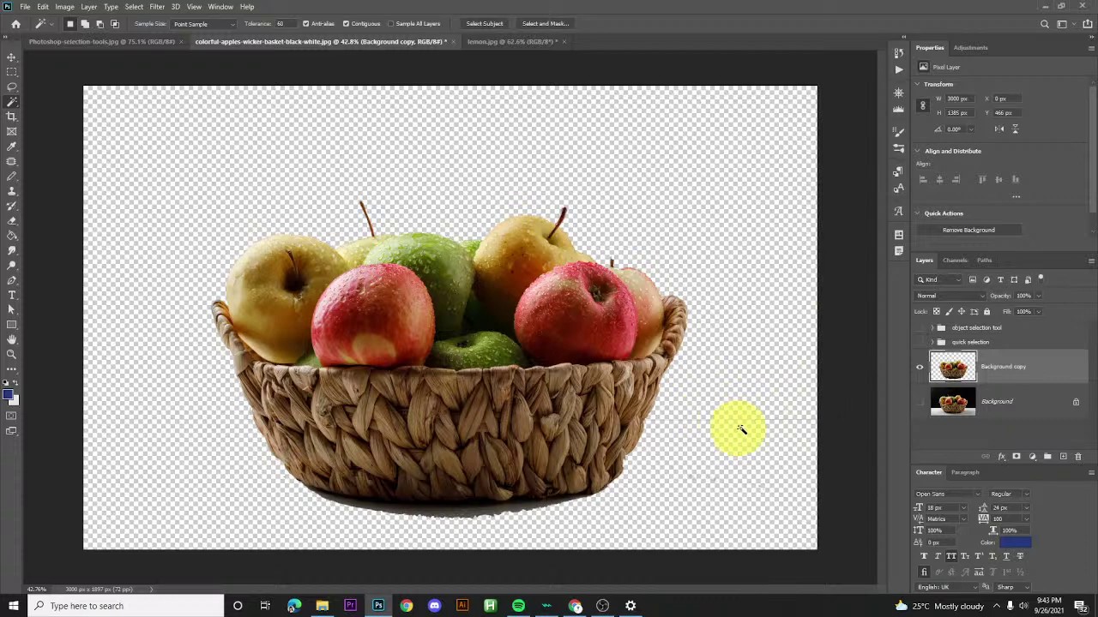
- Add a new layer beneath the Background copy layer and fill it with the dark blue foreground colour
left_click(12, 56)
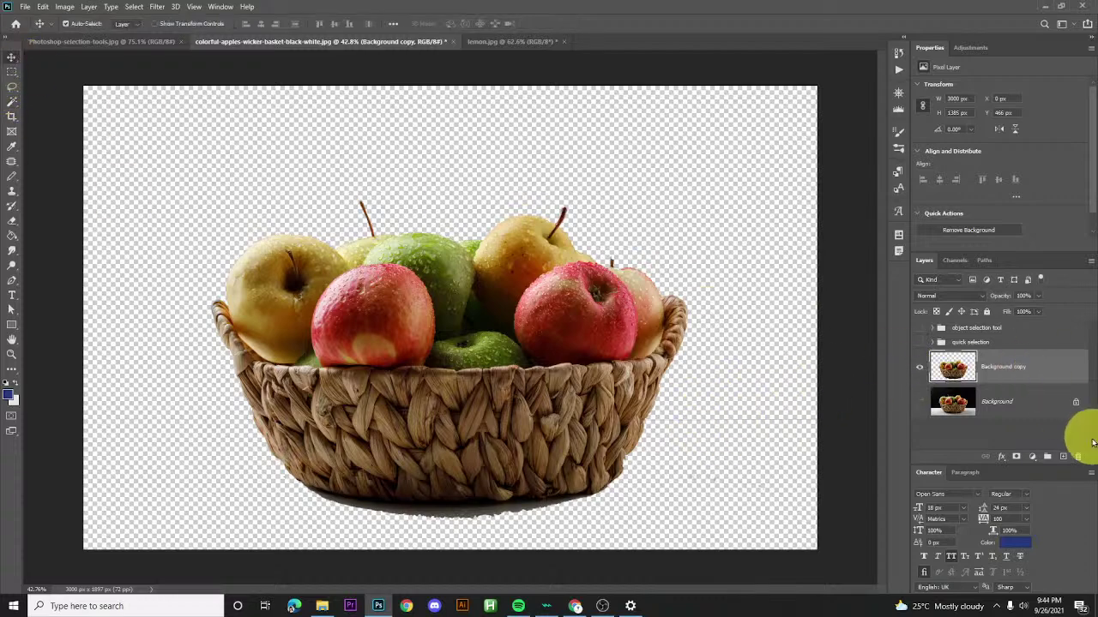
left_click(1032, 410)
left_click(1063, 456)
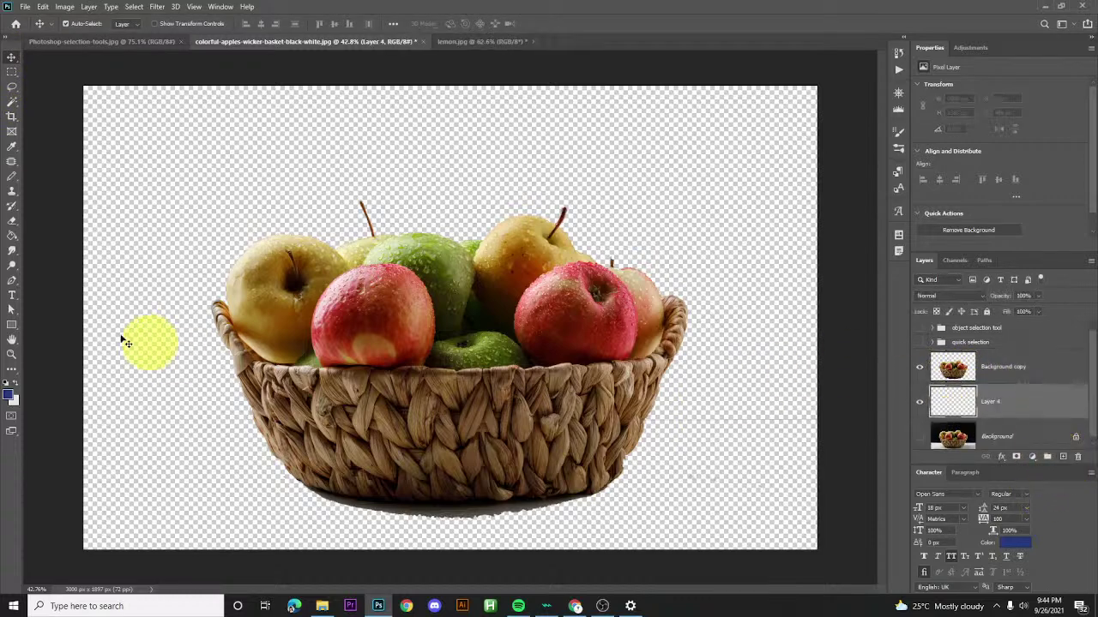
left_click(14, 241)
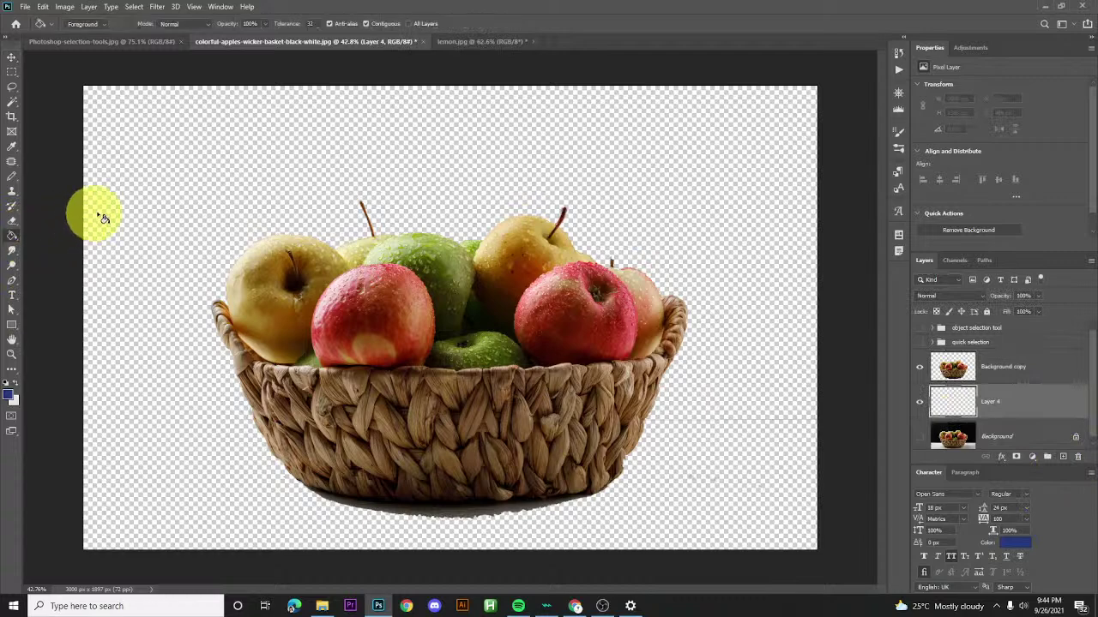
left_click(138, 199)
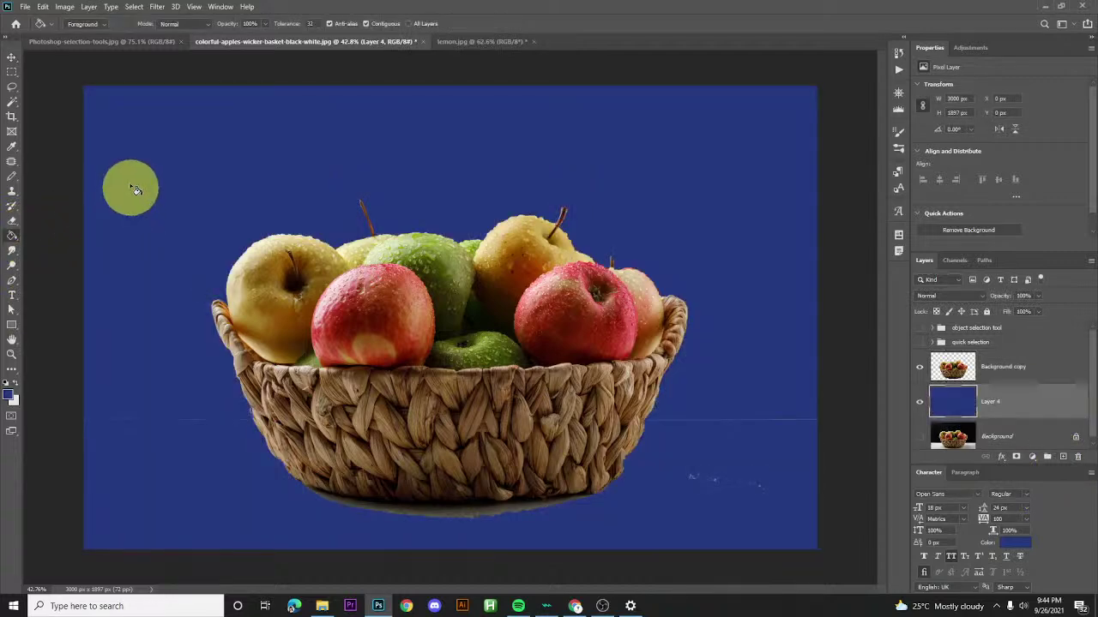
left_click(11, 56)
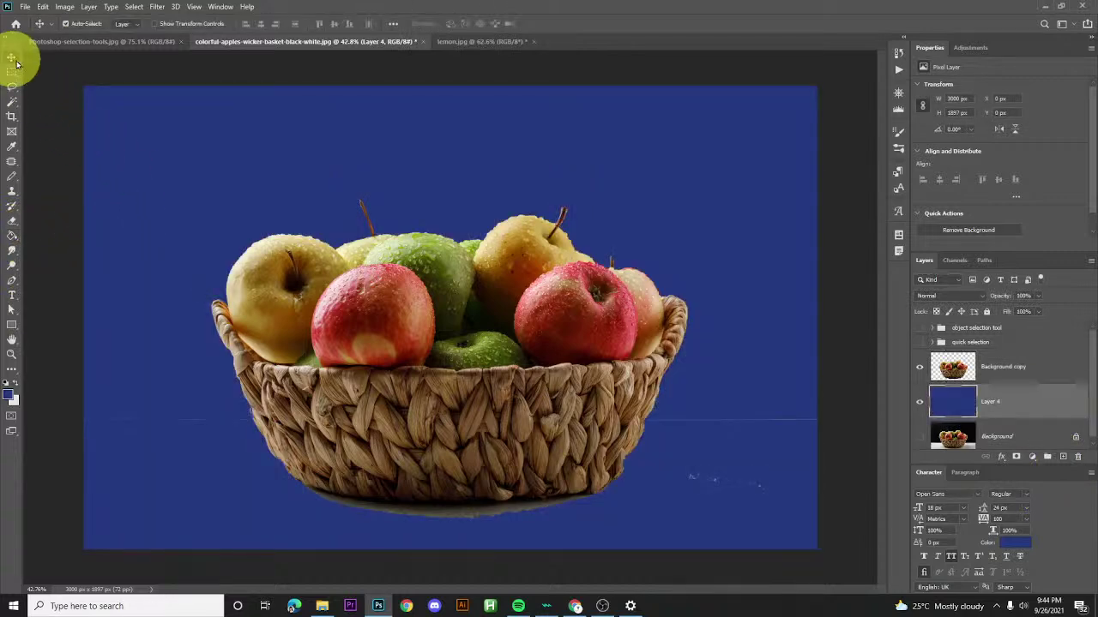
left_click(870, 338)
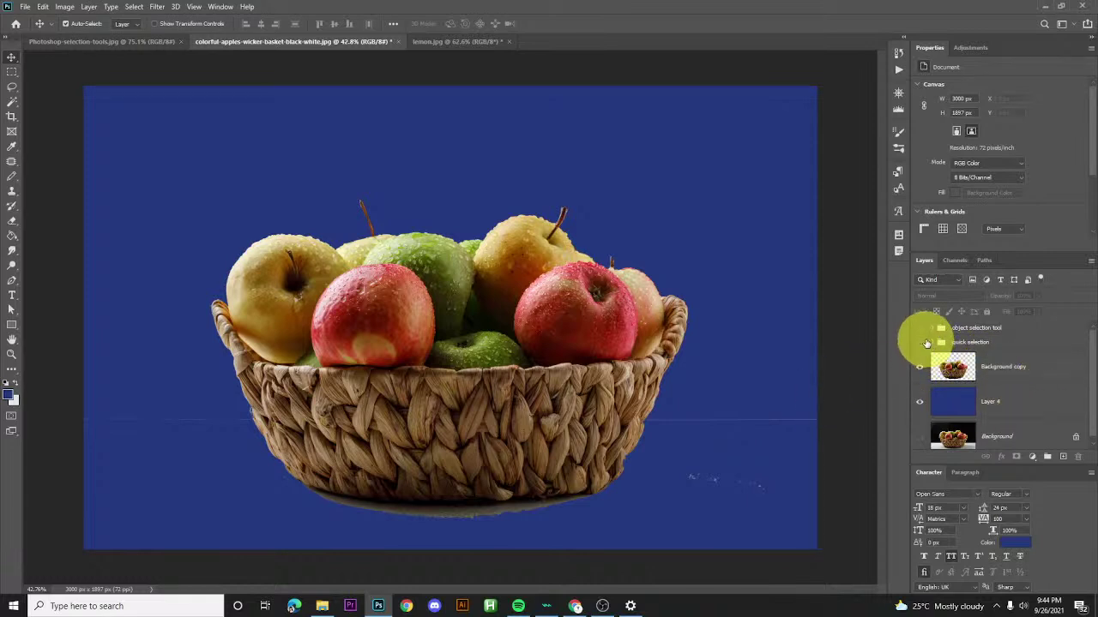
- Put the Background copy layer and the blue fill layer together in a group named "magic wand"
left_click(1029, 371)
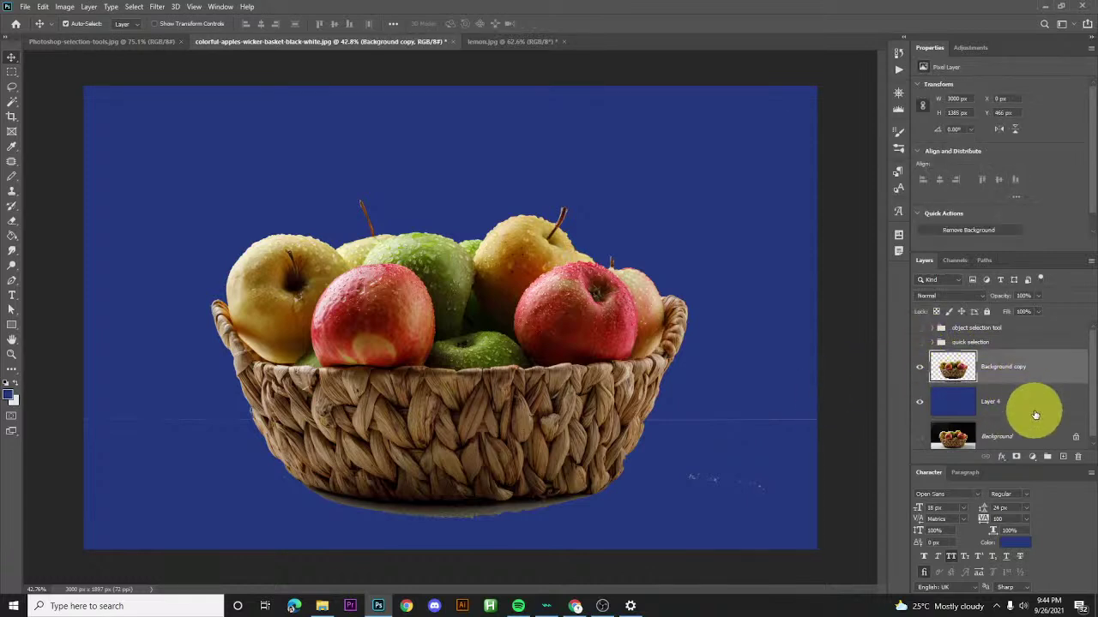
left_click(1034, 410, "shift")
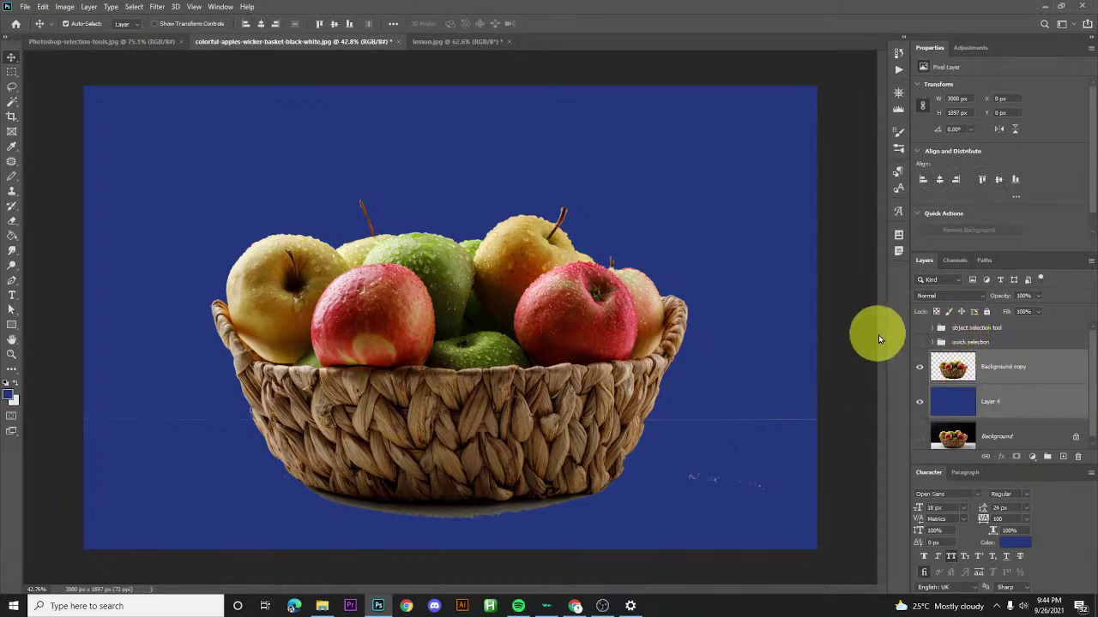
left_click(1038, 377, "shift")
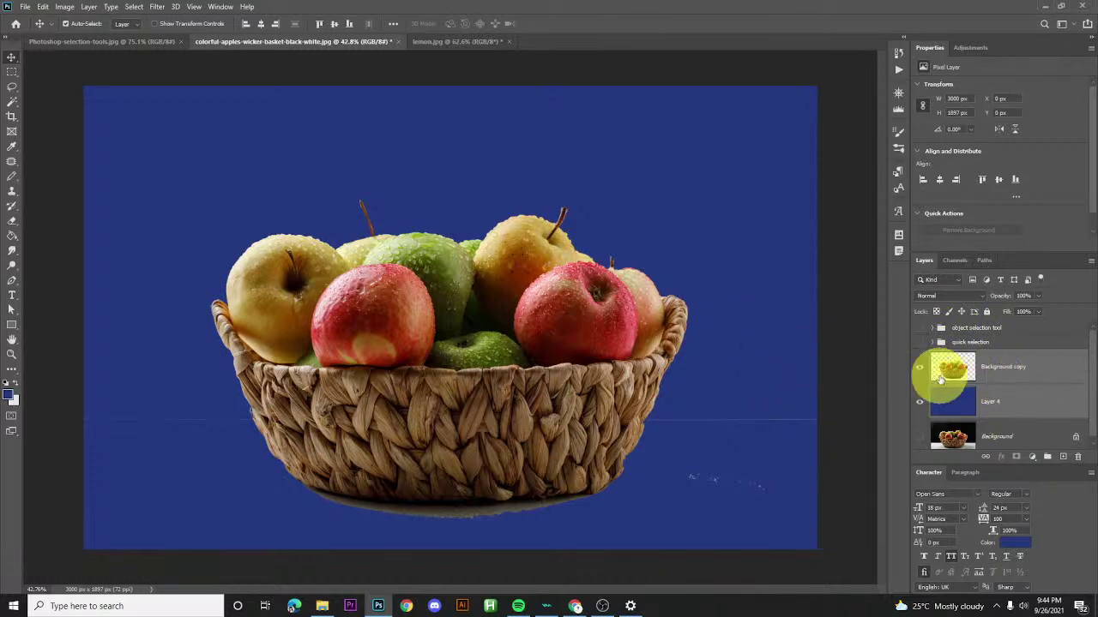
left_click(1048, 457)
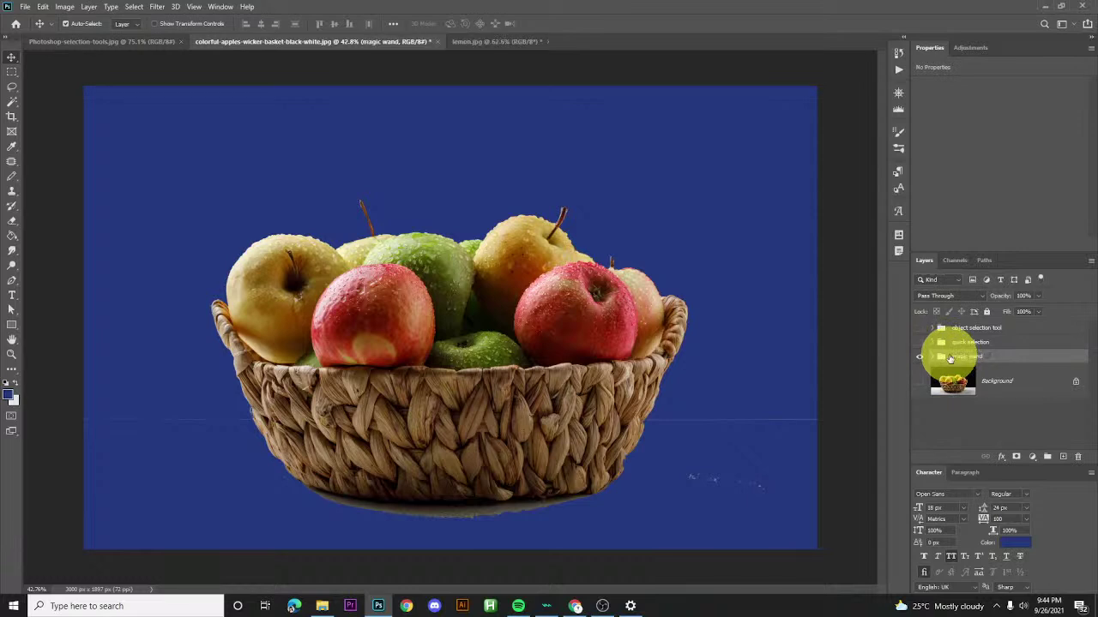
- Compare the image with the magic wand group hidden and shown, and examine the cut-out edges around the basket up close
left_click(928, 385)
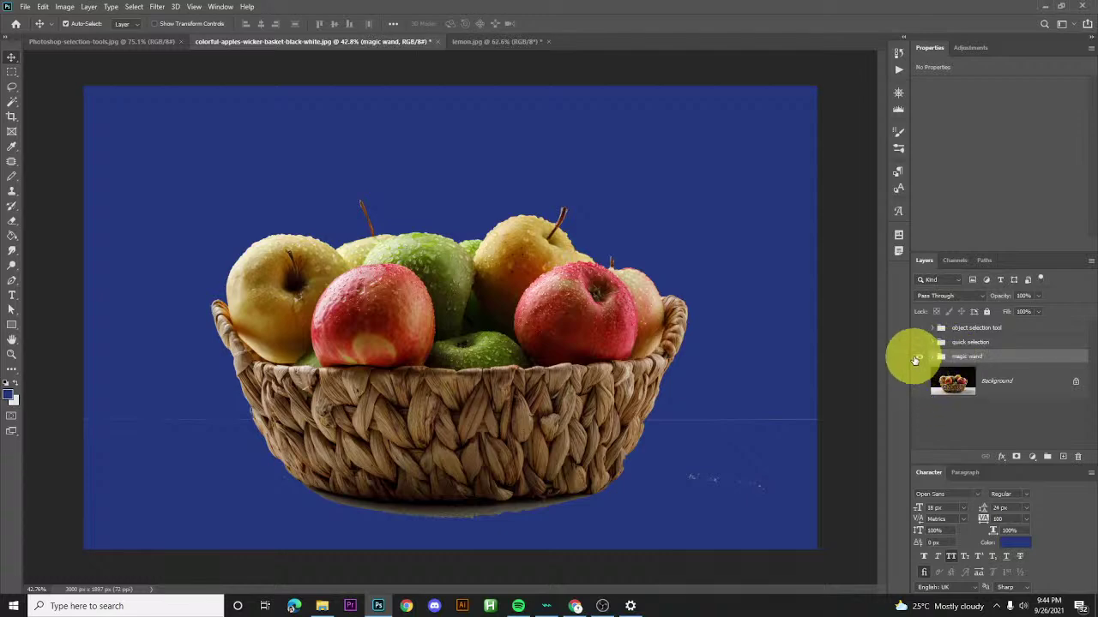
left_click(919, 358)
left_click(919, 360)
scroll(191, 289, "up", 5)
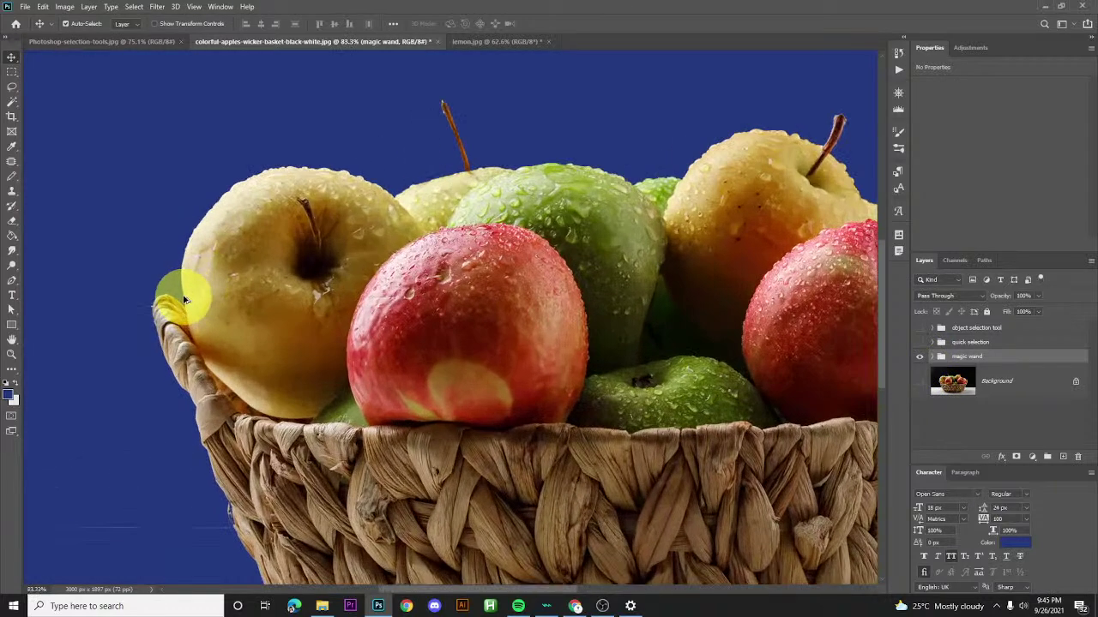
- Examine the magic wand cut-out edges up close along the apples and stems, from the basket's left handle to its right handle
scroll(183, 300, "up", 2)
left_click_drag(265, 277, 277, 343)
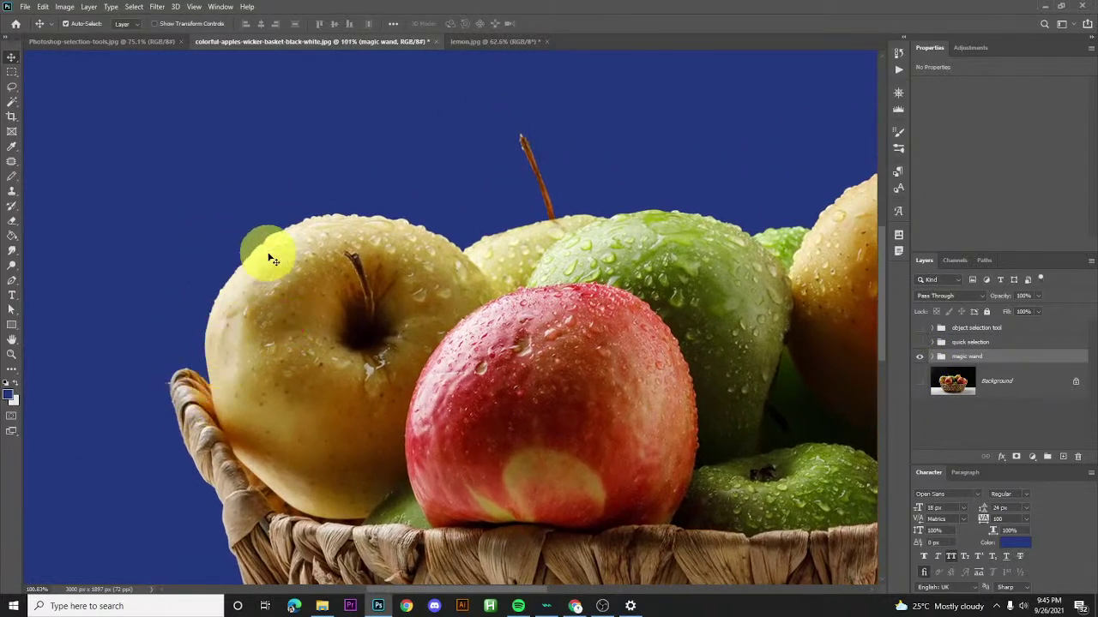
scroll(273, 260, "up", 3)
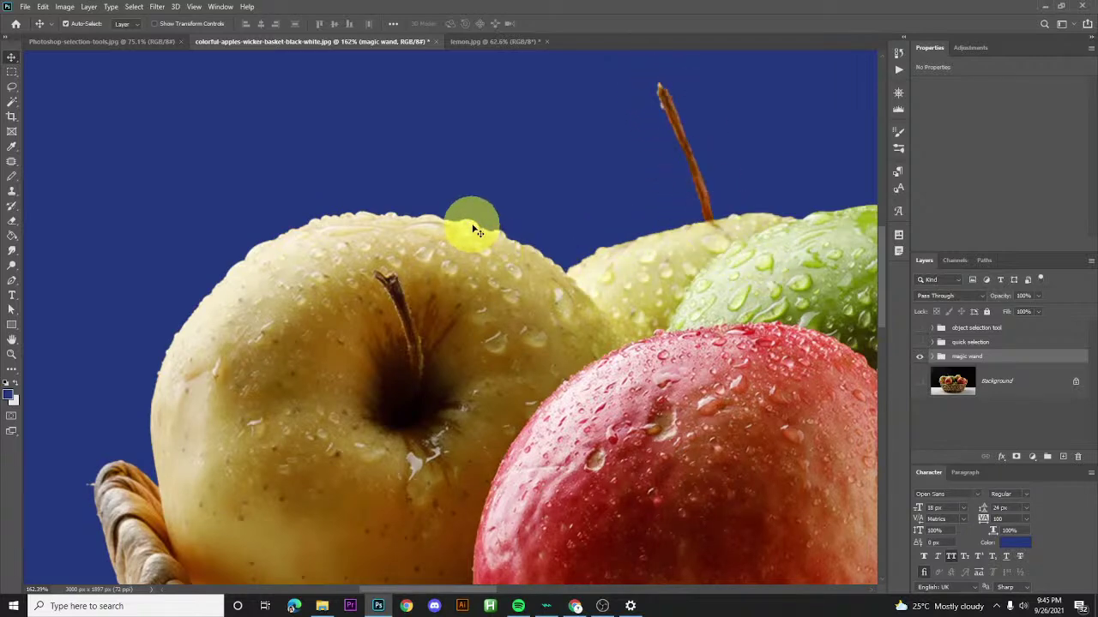
left_click_drag(738, 314, 289, 349)
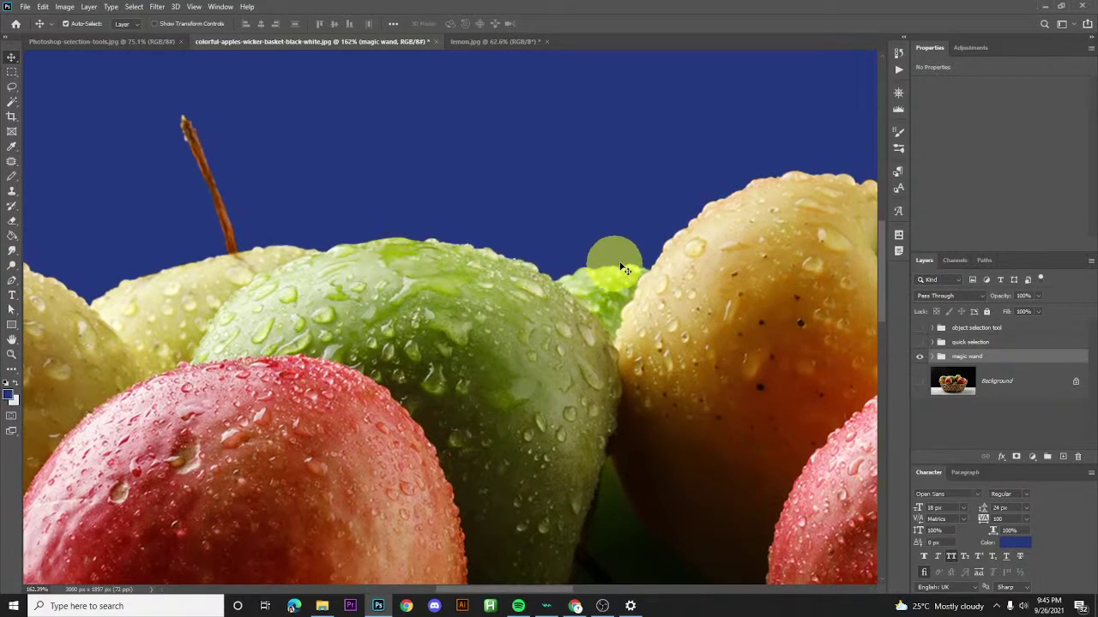
left_click_drag(713, 272, 344, 343)
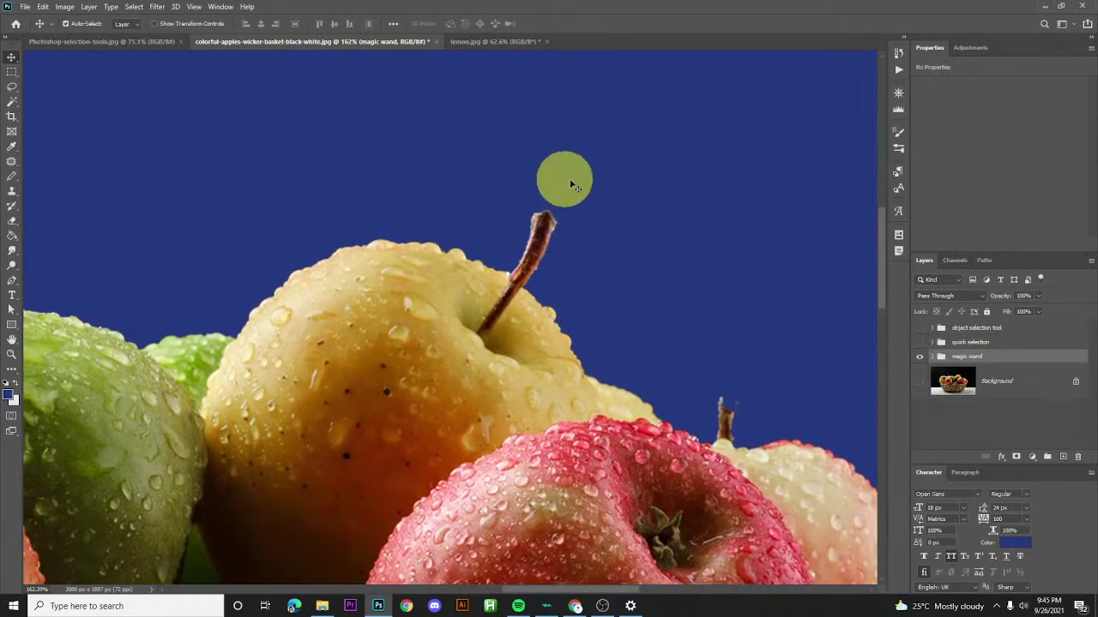
left_click_drag(713, 466, 500, 472)
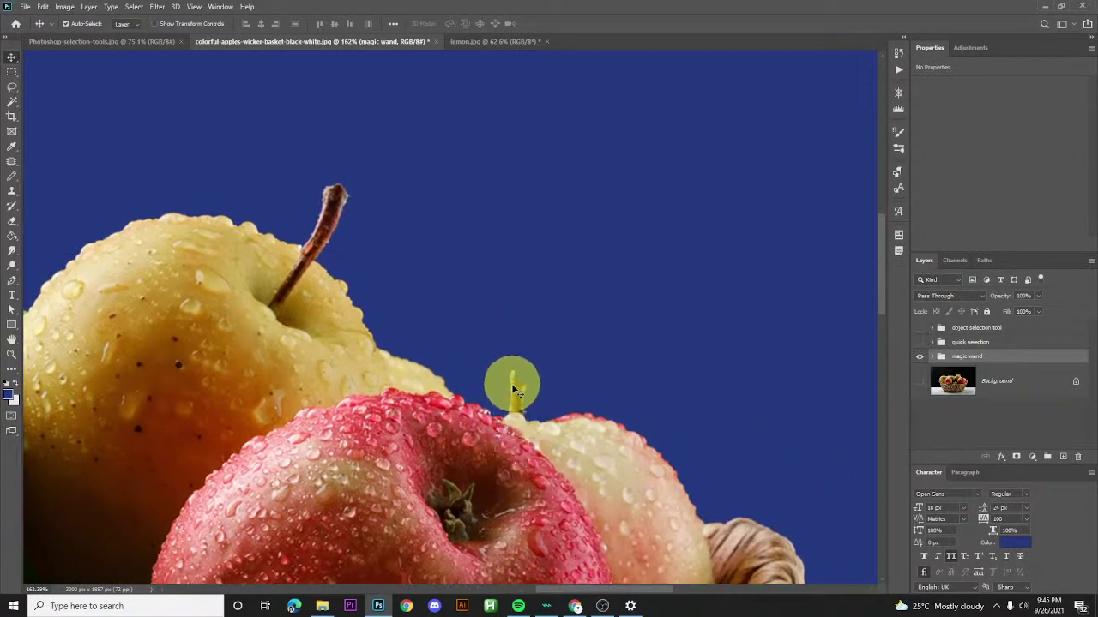
left_click_drag(568, 412, 483, 322)
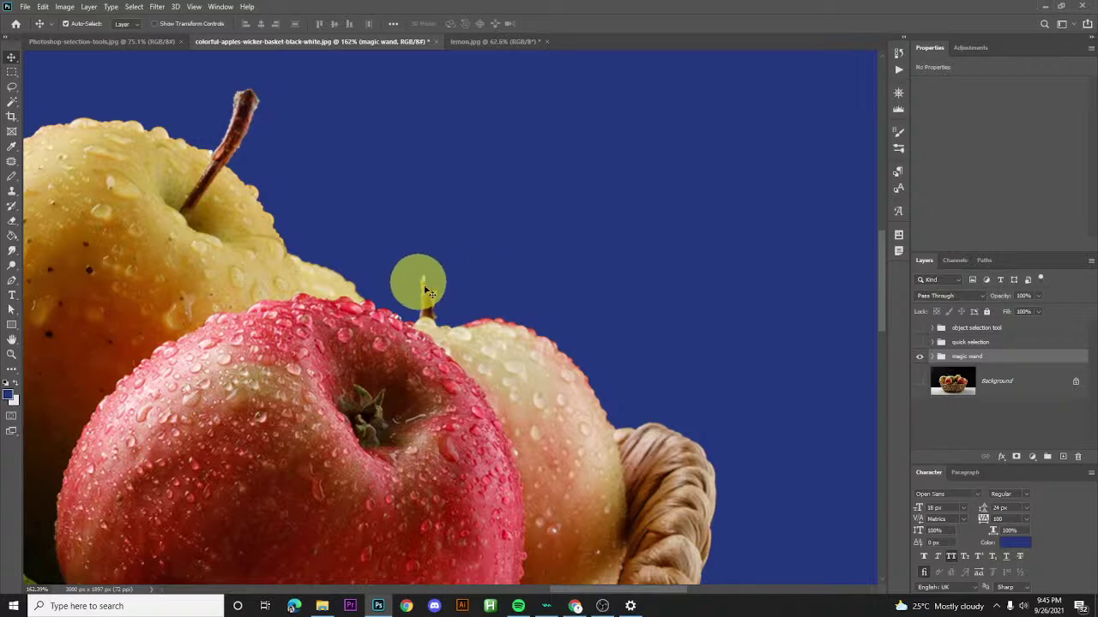
left_click_drag(583, 420, 487, 307)
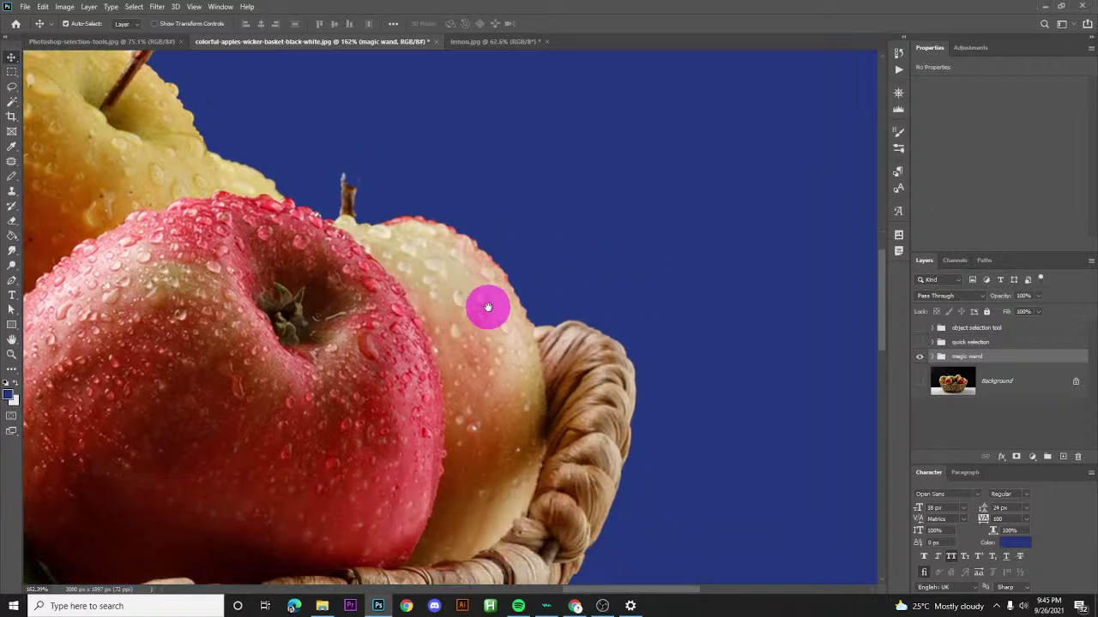
left_click_drag(589, 383, 595, 295)
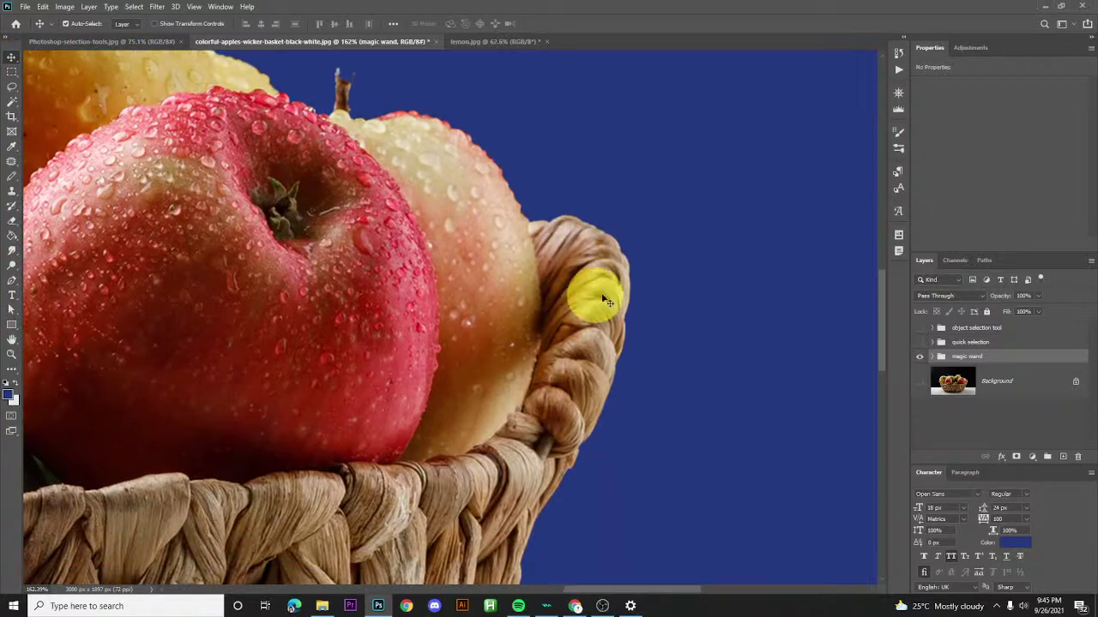
- Inspect the magic wand cut-out along the basket's right side and check the blue area beside it for leftover pixels
scroll(583, 419, "down", 2)
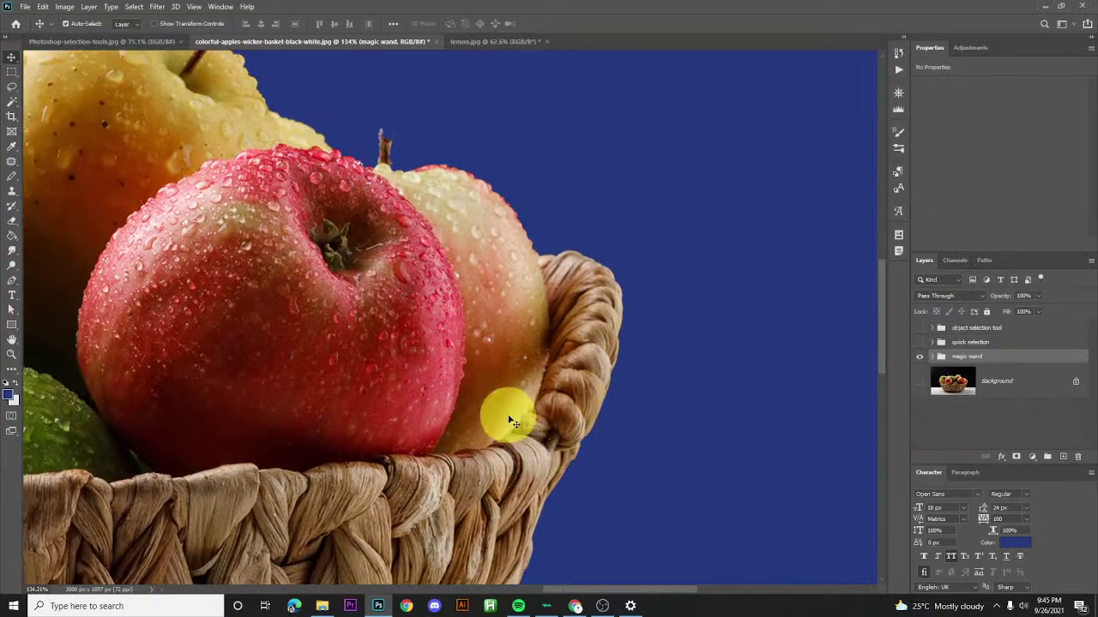
scroll(510, 422, "down", 2)
scroll(536, 436, "down", 1)
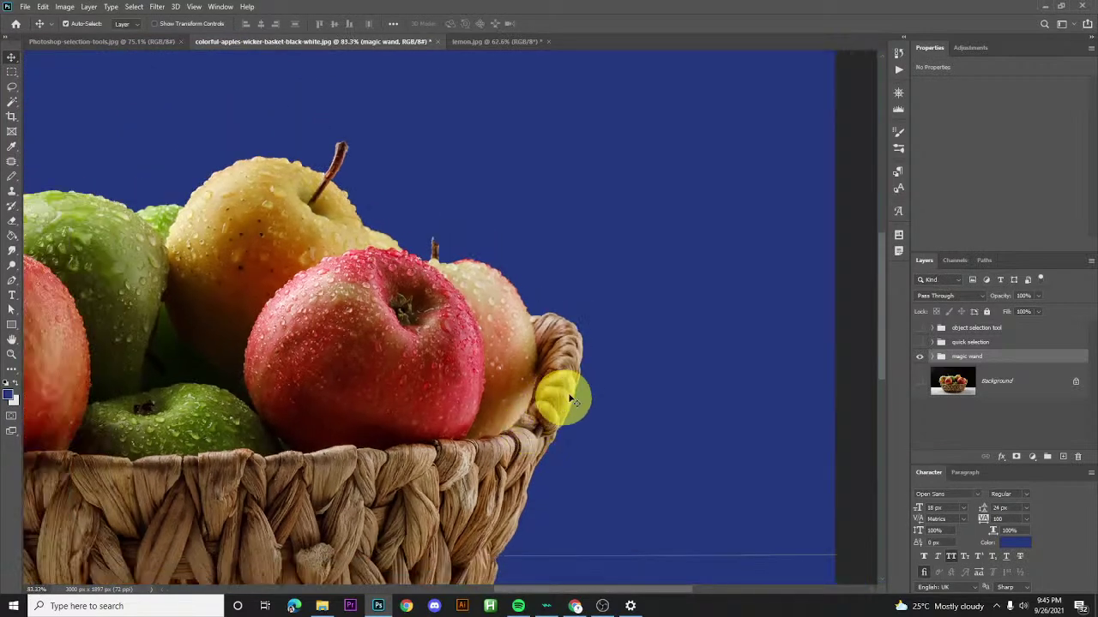
scroll(520, 326, "down", 5)
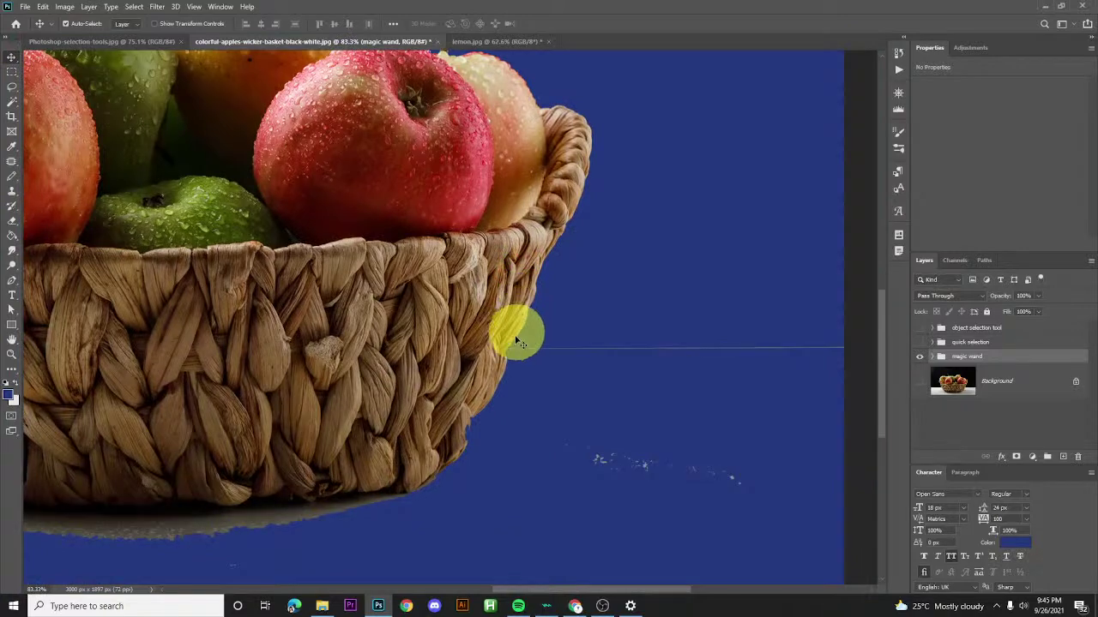
left_click_drag(541, 206, 534, 357)
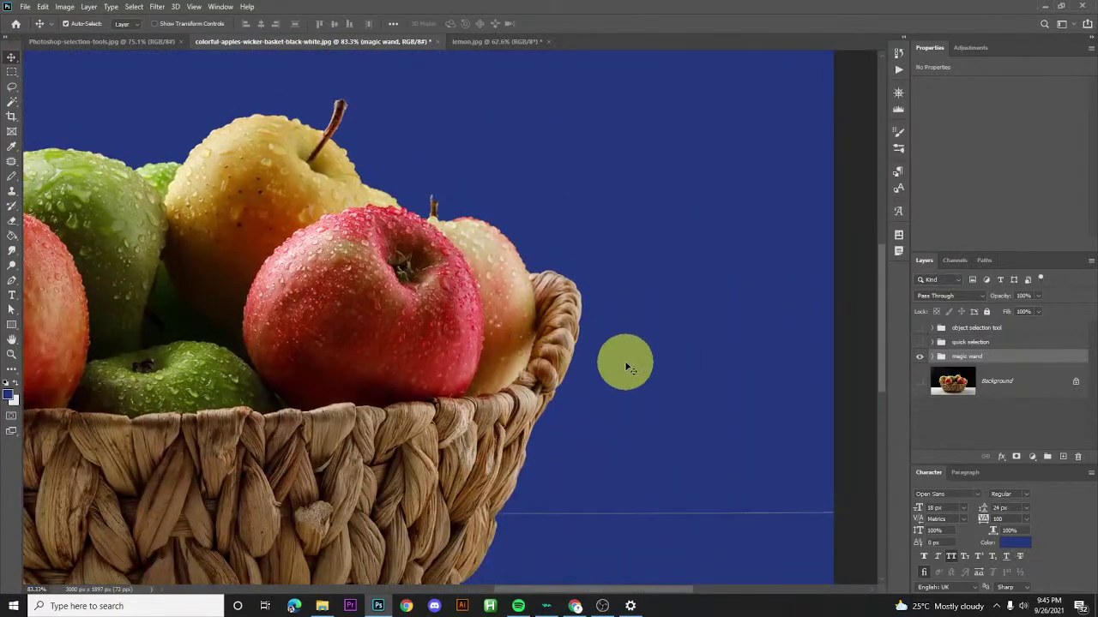
scroll(561, 359, "up", 1)
scroll(519, 438, "down", 2)
left_click_drag(507, 483, 540, 287)
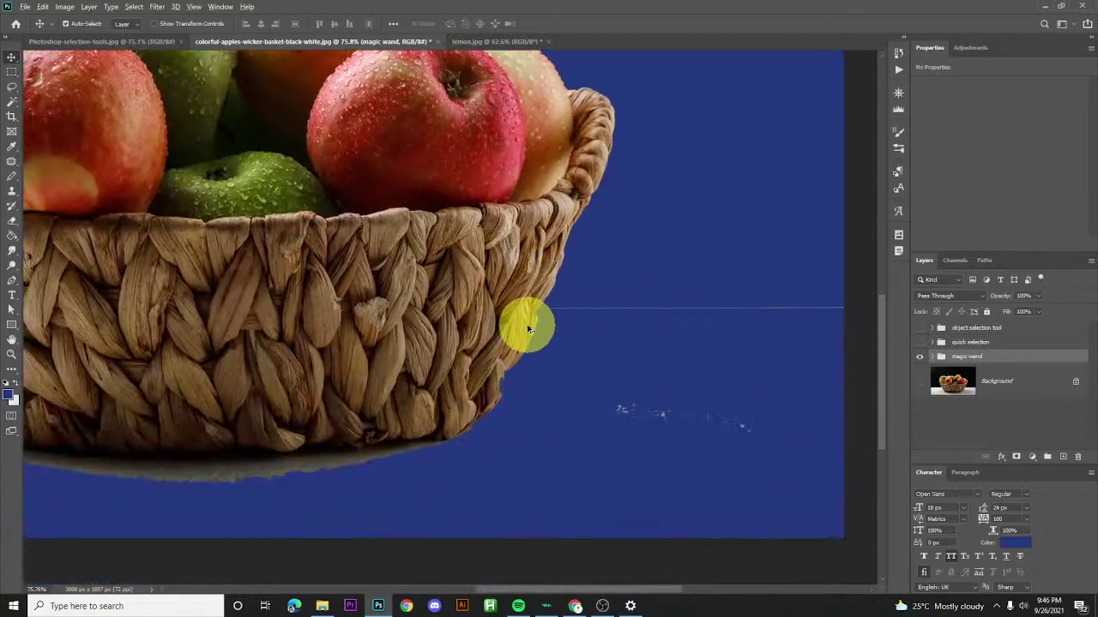
scroll(525, 316, "up", 2)
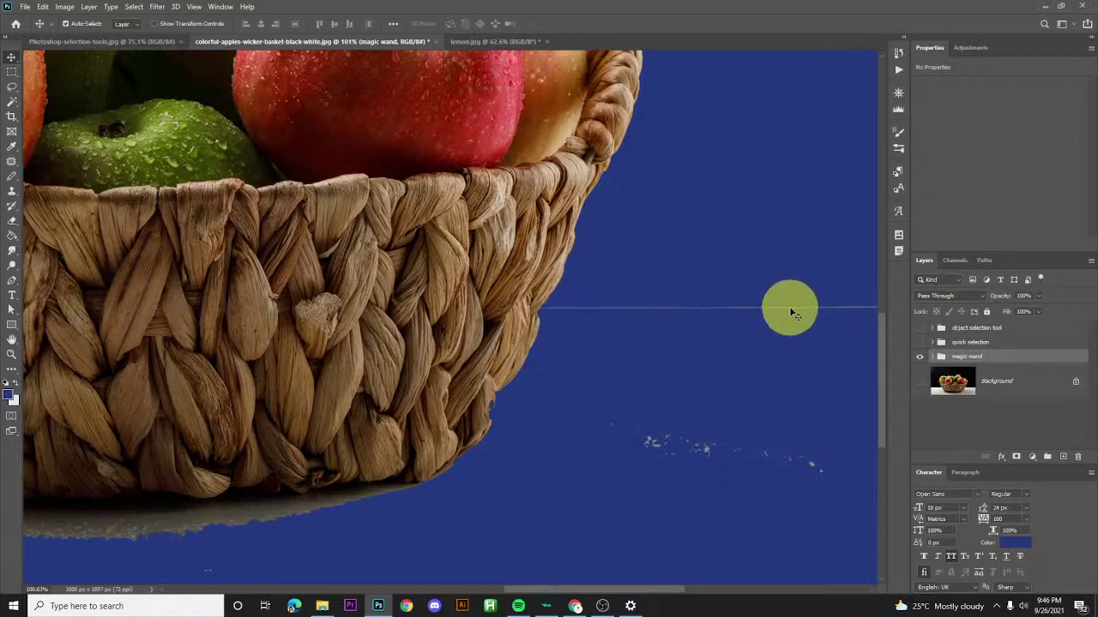
scroll(660, 319, "down", 2)
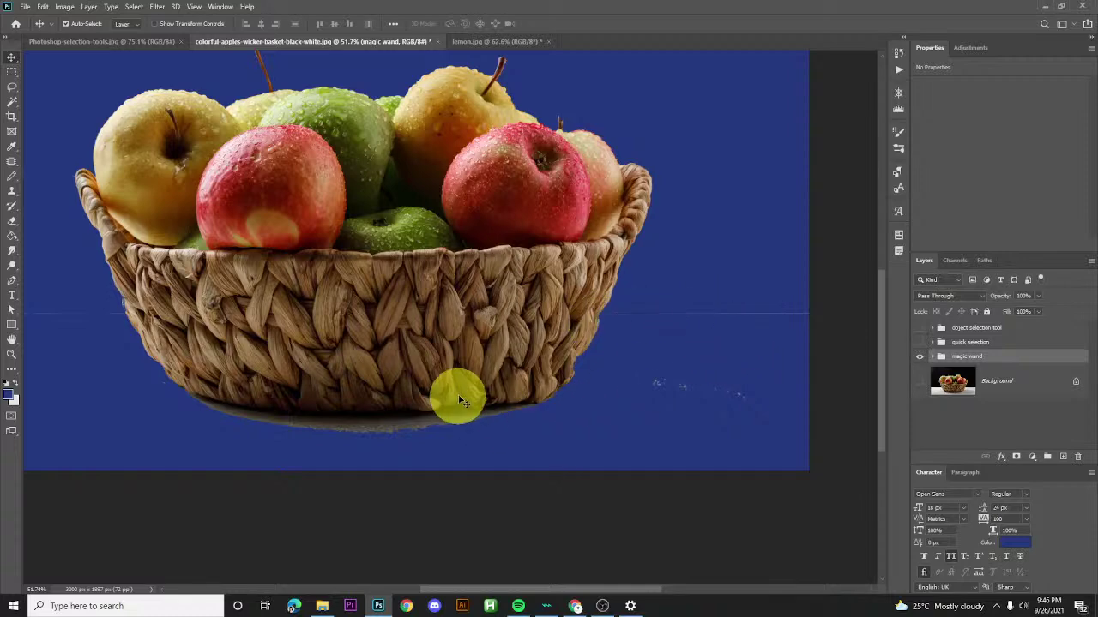
- Inspect the magic wand cut-out along the basket's left side, its base and the shadow beneath it
scroll(129, 334, "up", 4)
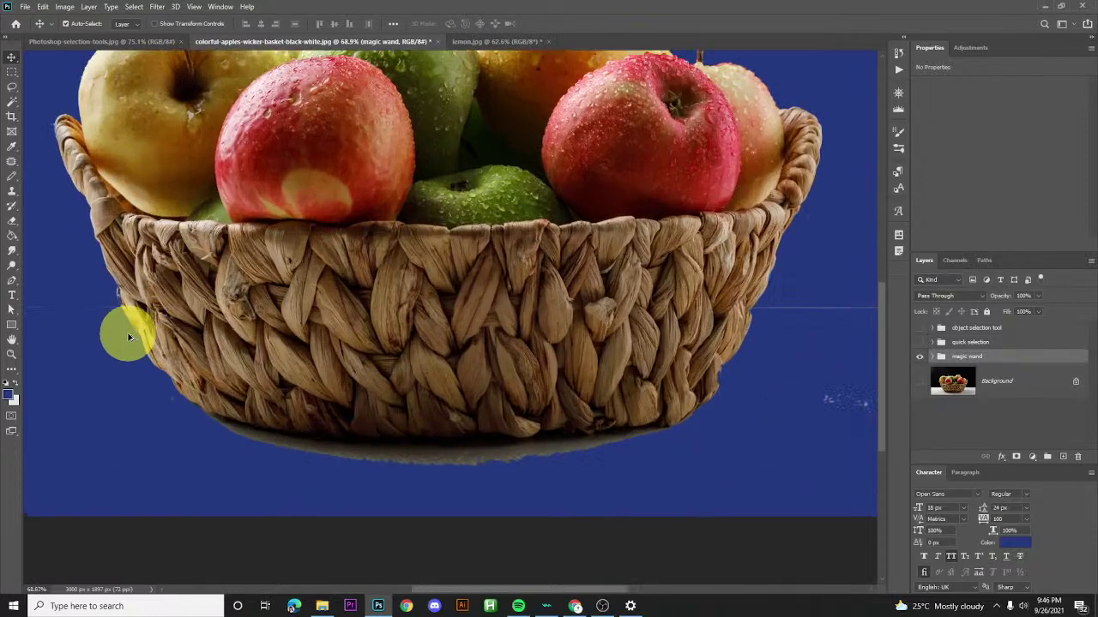
scroll(130, 352, "up", 3)
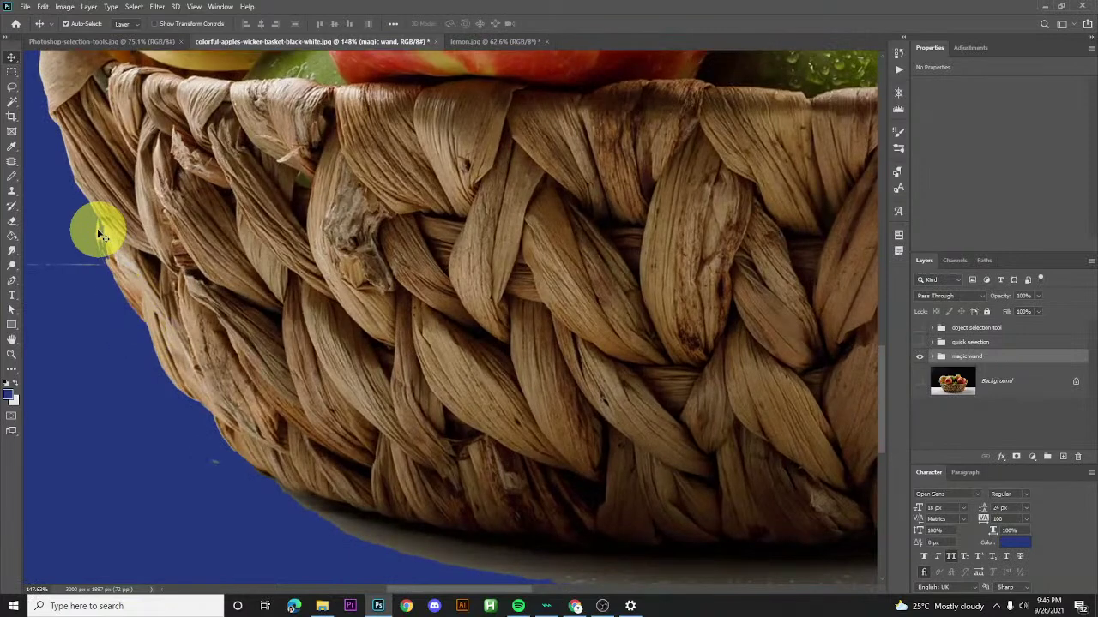
left_click_drag(429, 502, 263, 357)
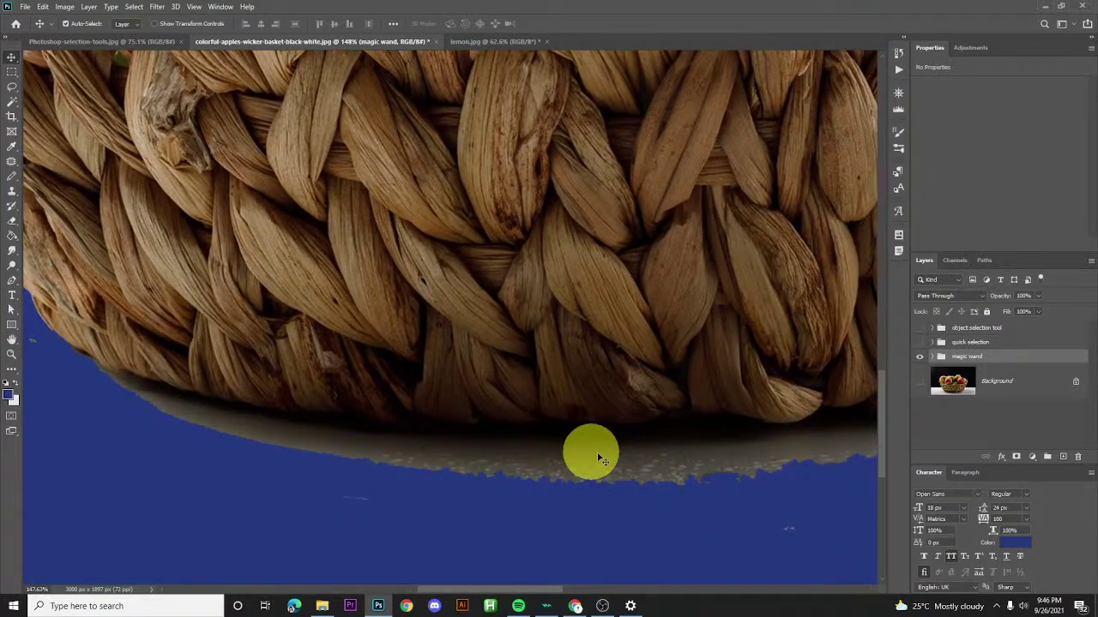
left_click_drag(710, 441, 186, 472)
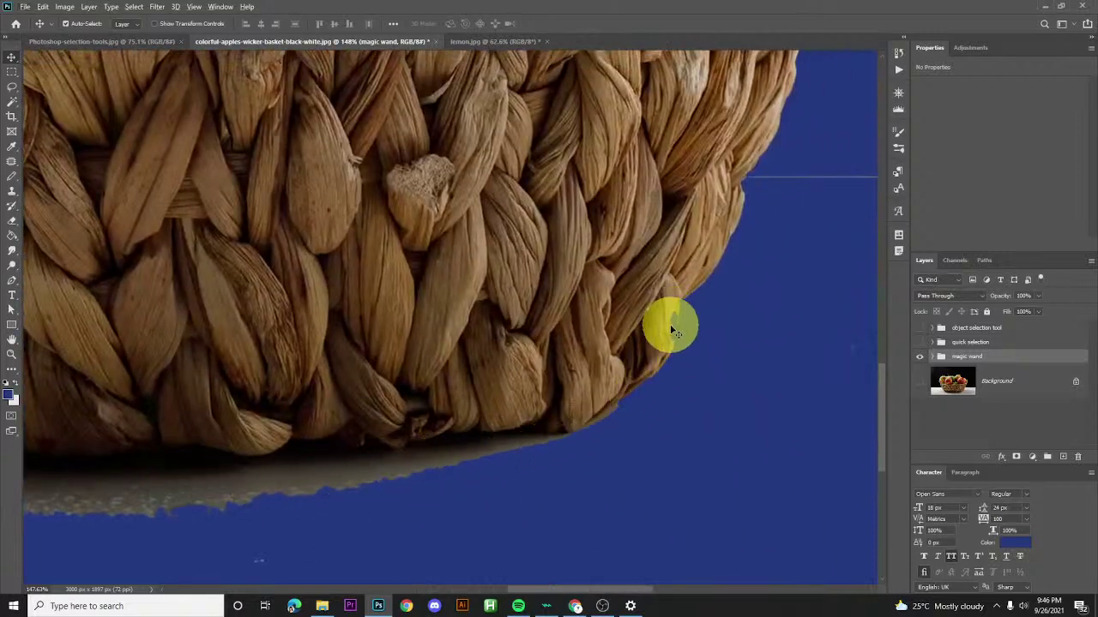
left_click_drag(706, 288, 472, 373)
scroll(520, 358, "down", 2)
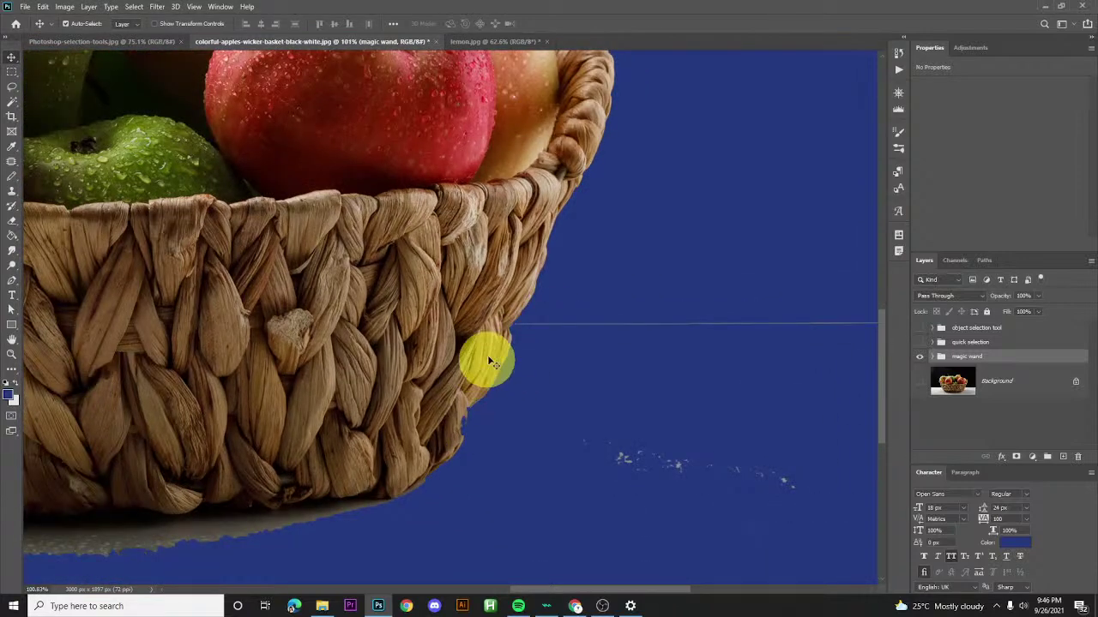
scroll(499, 296, "down", 1)
scroll(500, 297, "down", 1)
left_click_drag(428, 250, 619, 472)
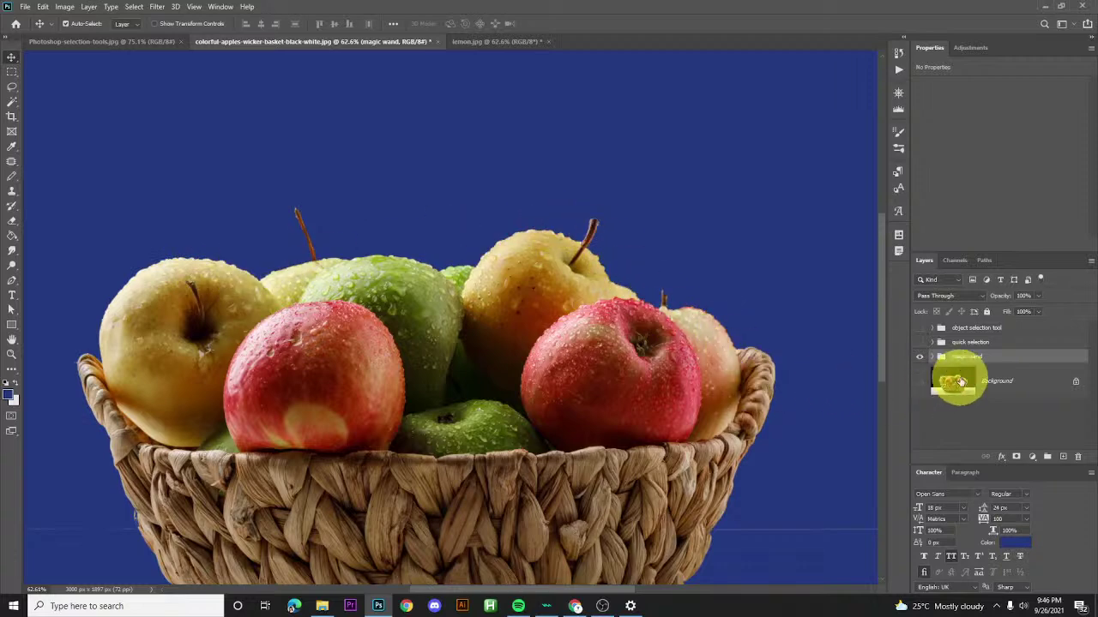
- Hide the magic wand group, show the quick selection group and expand it to reveal its layer
left_click(919, 357)
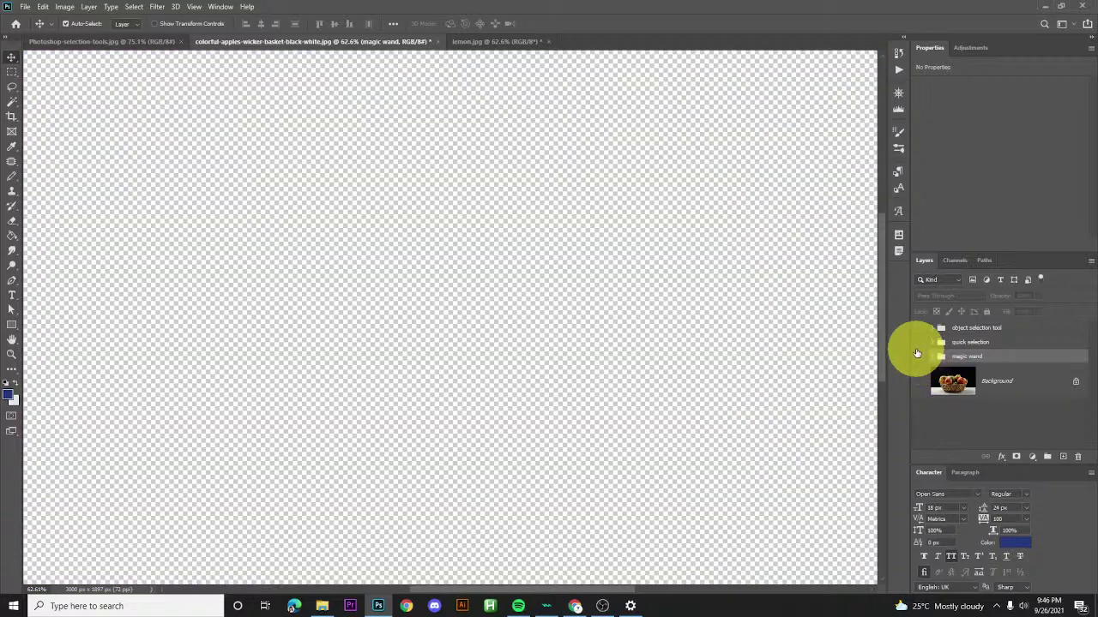
left_click(919, 343)
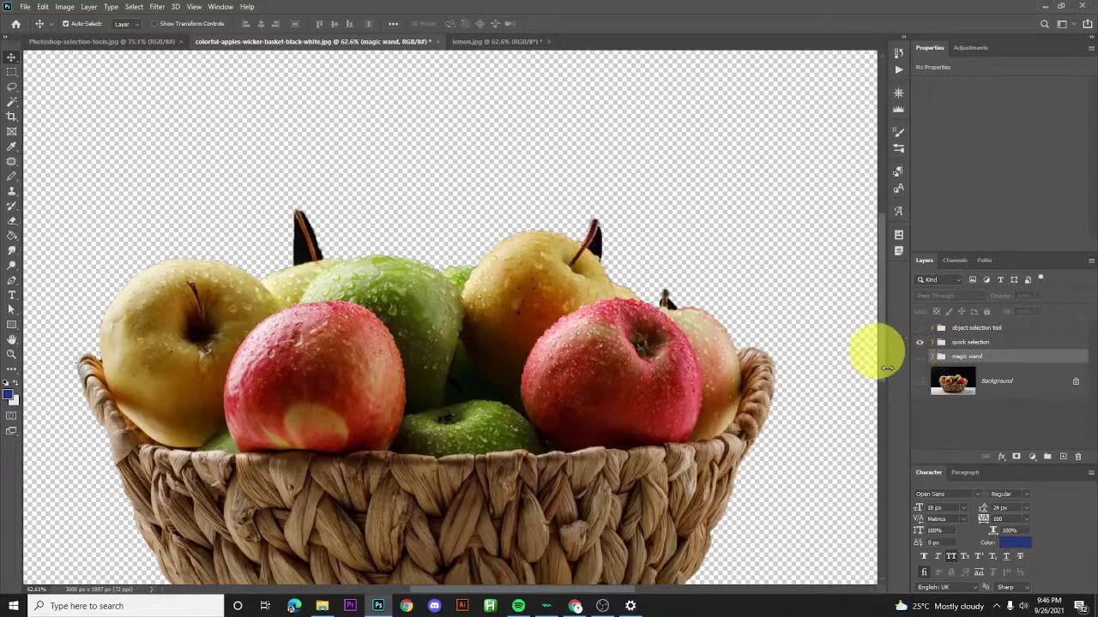
left_click(975, 343)
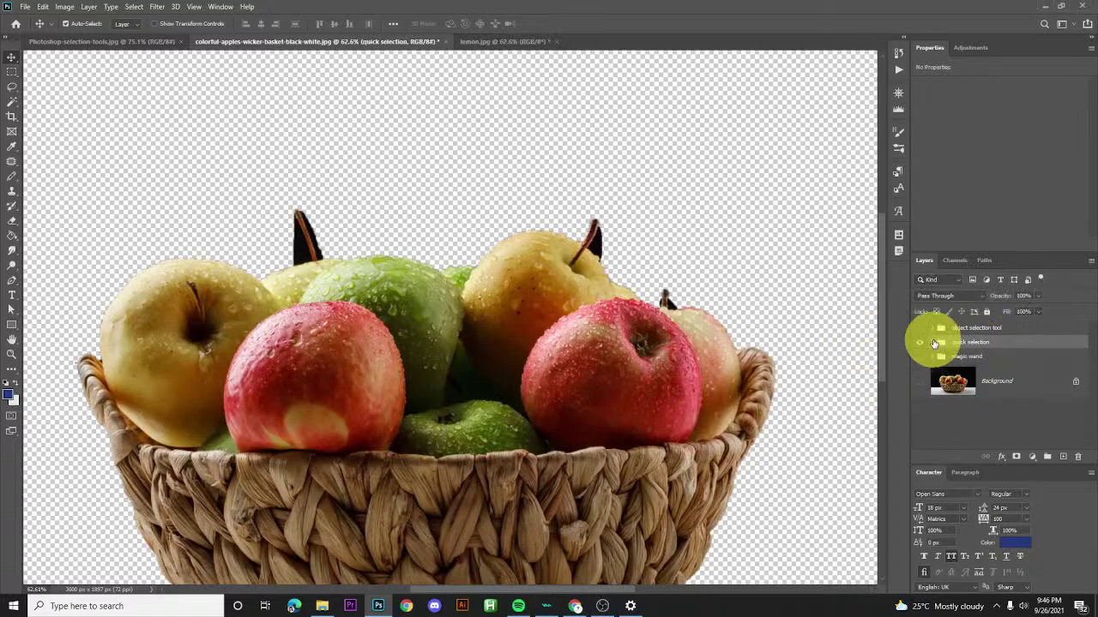
left_click(933, 342)
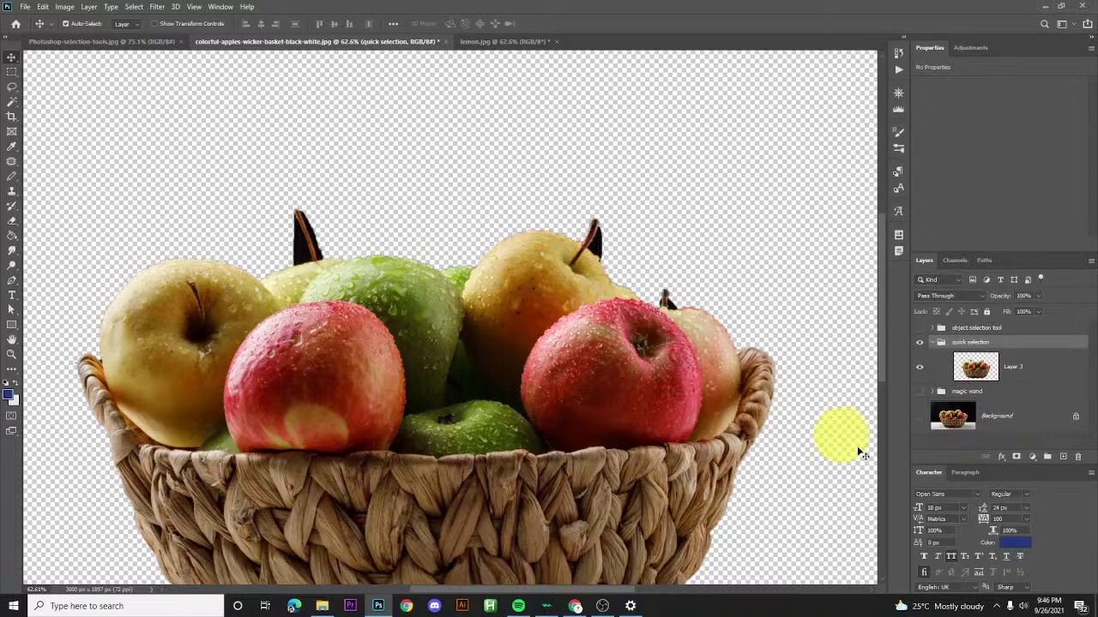
- Add a new layer beneath Layer 3 in the quick selection group and fill it with the dark blue foreground colour
left_click(1061, 377)
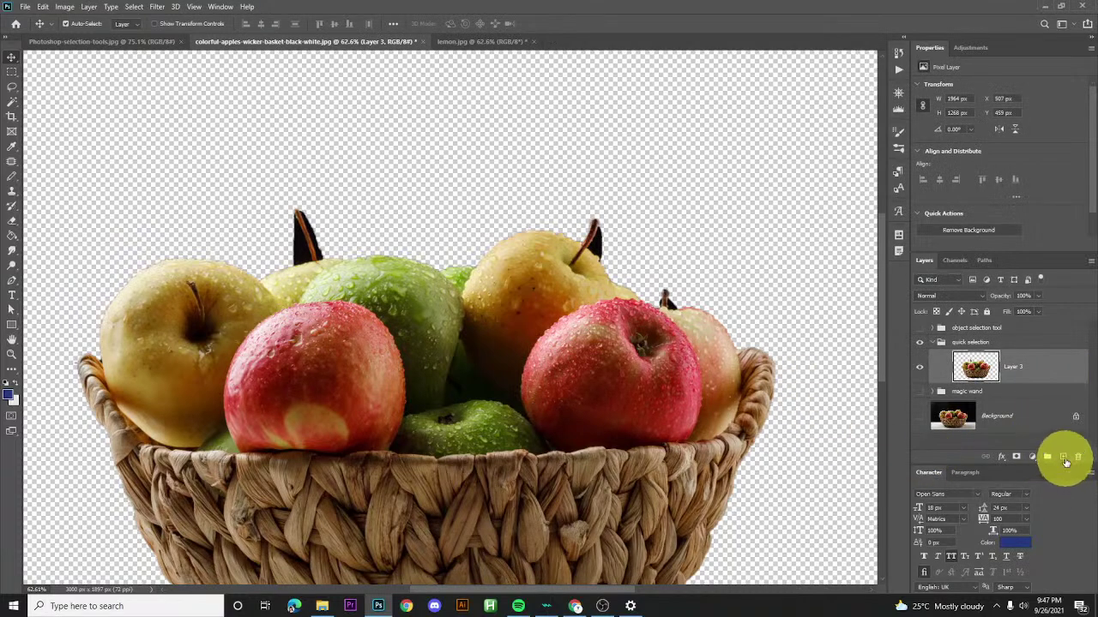
left_click(1063, 456)
left_click_drag(1009, 366, 1009, 408)
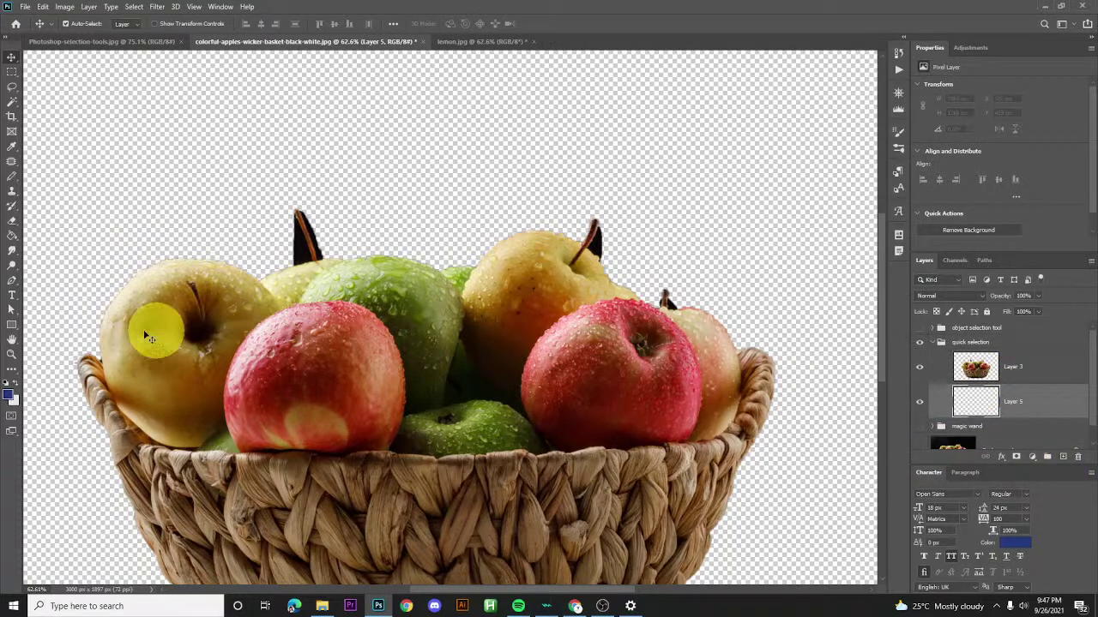
left_click(11, 236)
left_click(39, 152)
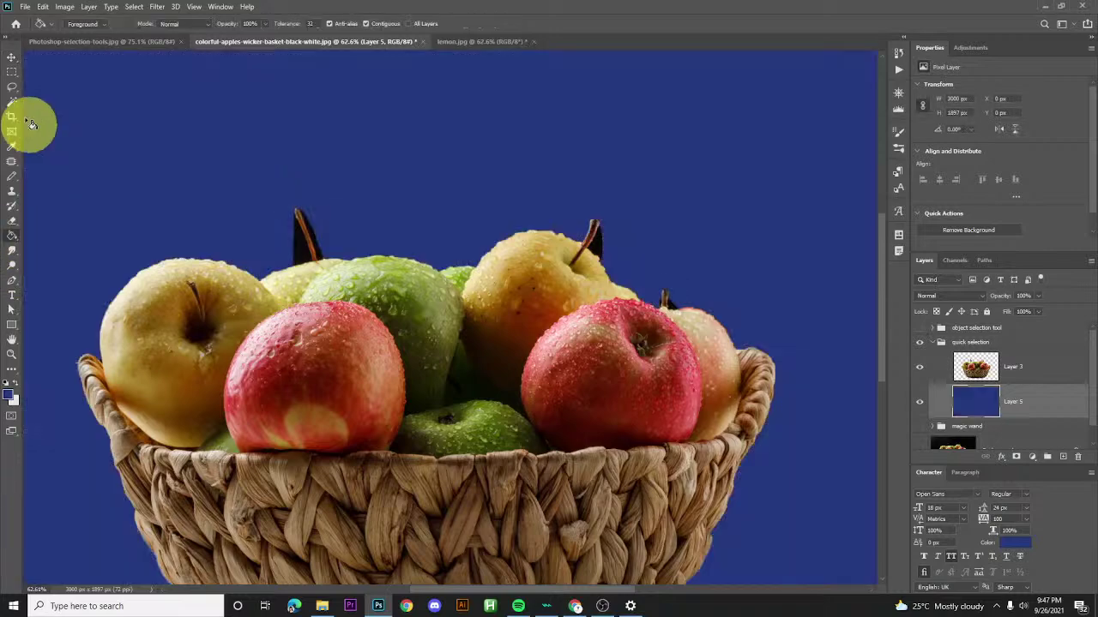
left_click(12, 58)
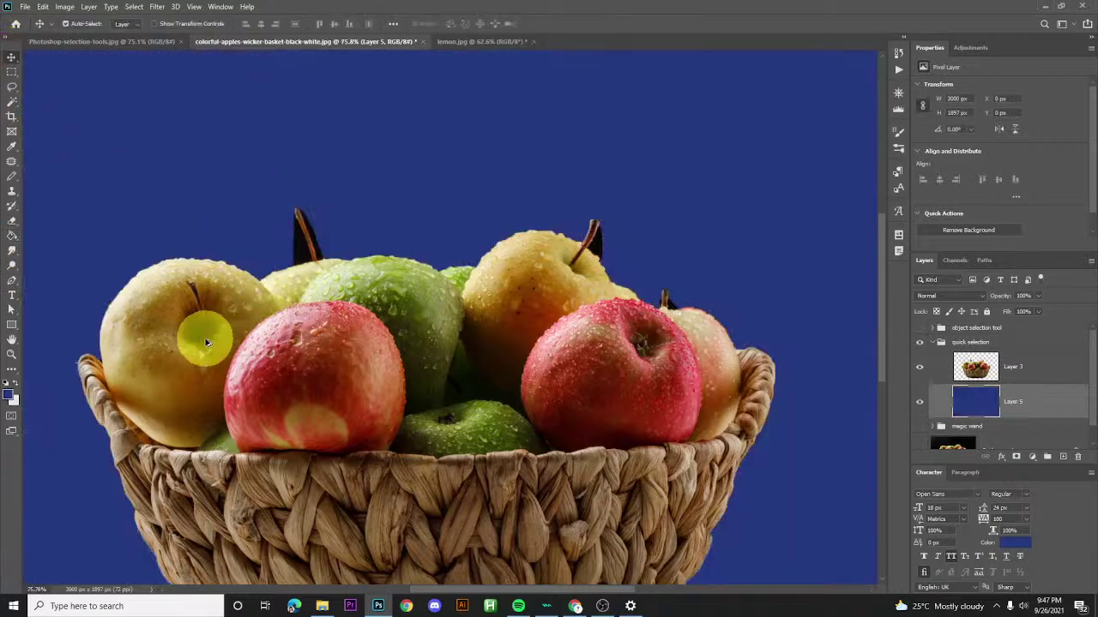
- Examine the quick selection cut-out edges up close around the left handle, the apples and their stems
scroll(202, 331, "up", 5)
left_click_drag(112, 356, 343, 301)
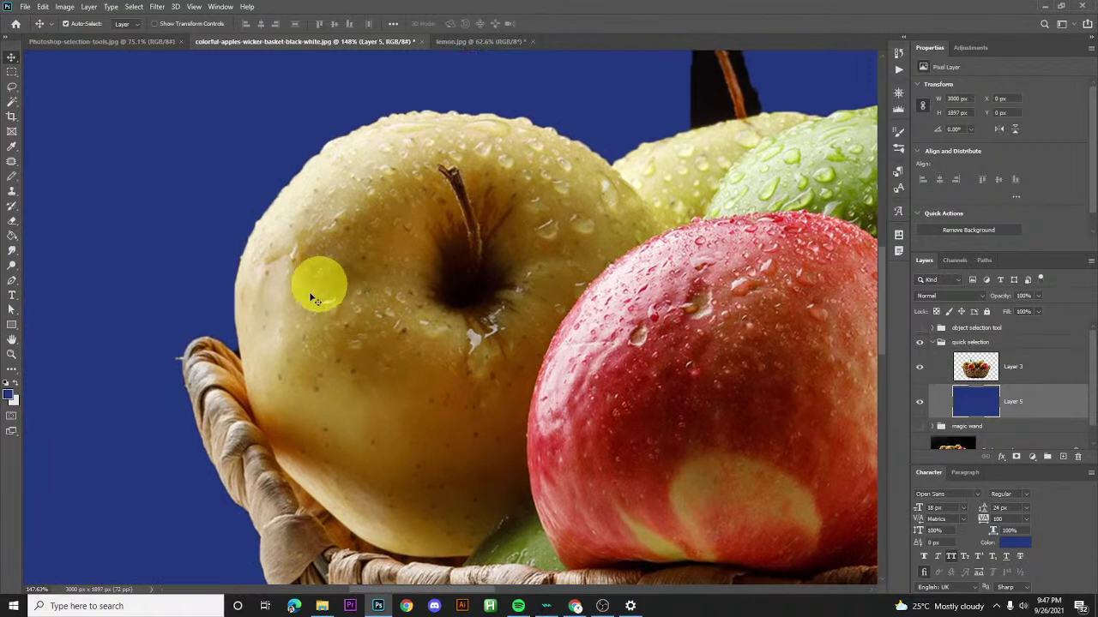
left_click(290, 263)
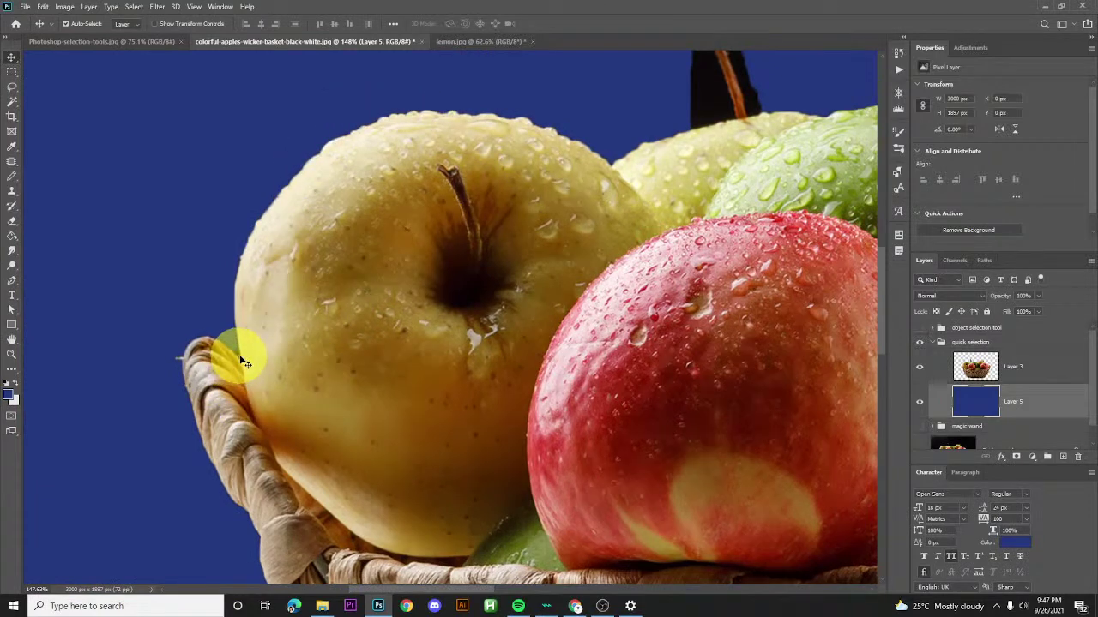
left_click_drag(448, 238, 261, 439)
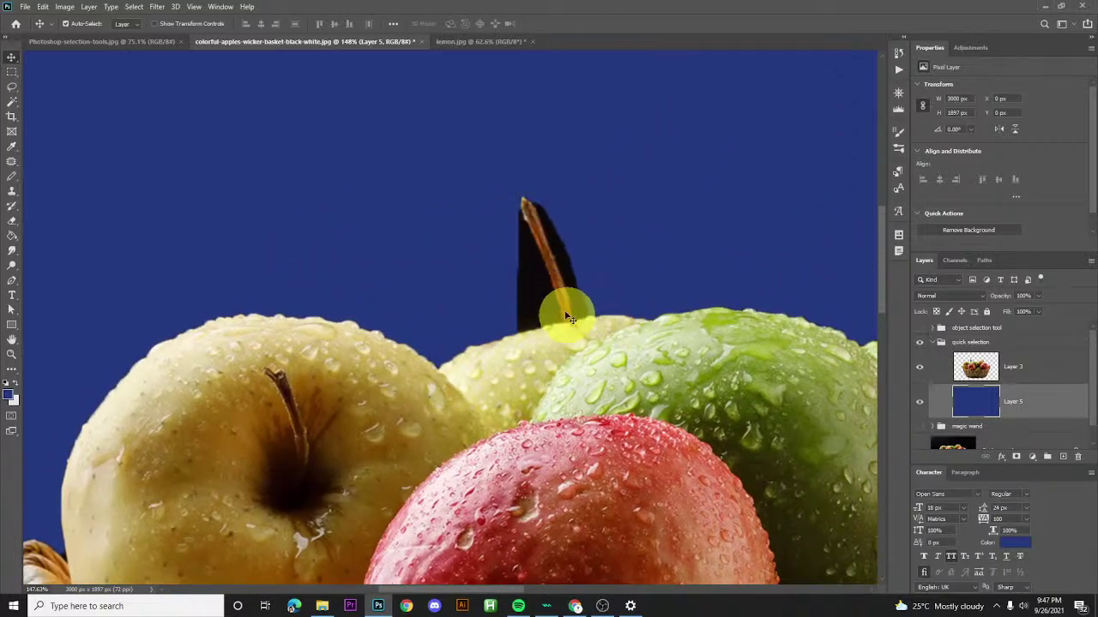
left_click_drag(675, 343, 400, 352)
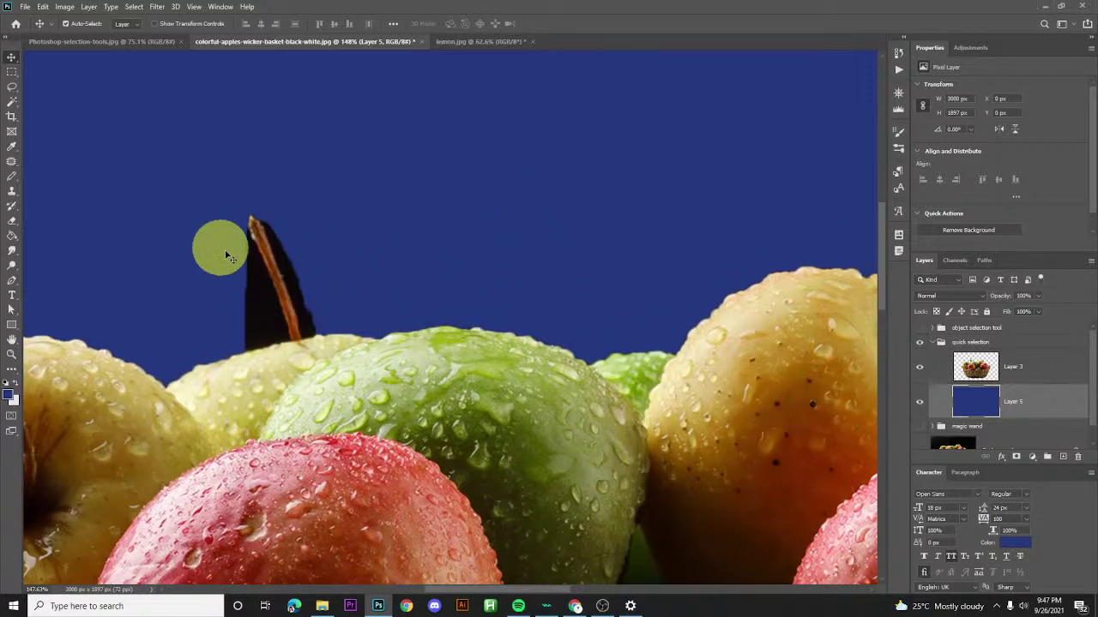
left_click_drag(662, 419, 210, 382)
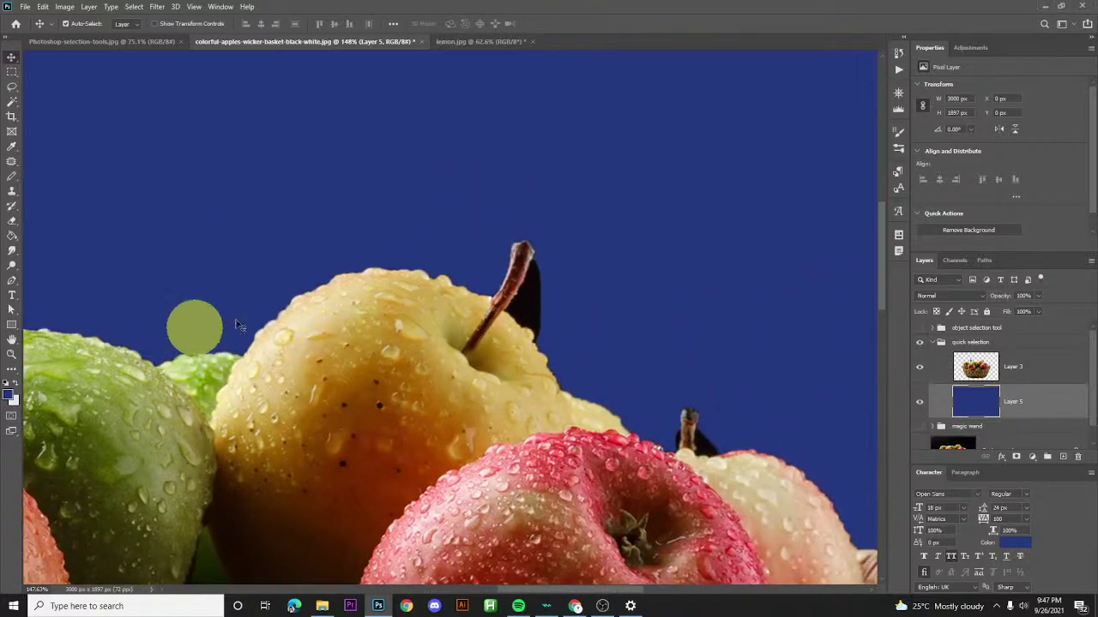
scroll(304, 296, "down", 4)
scroll(304, 283, "down", 2)
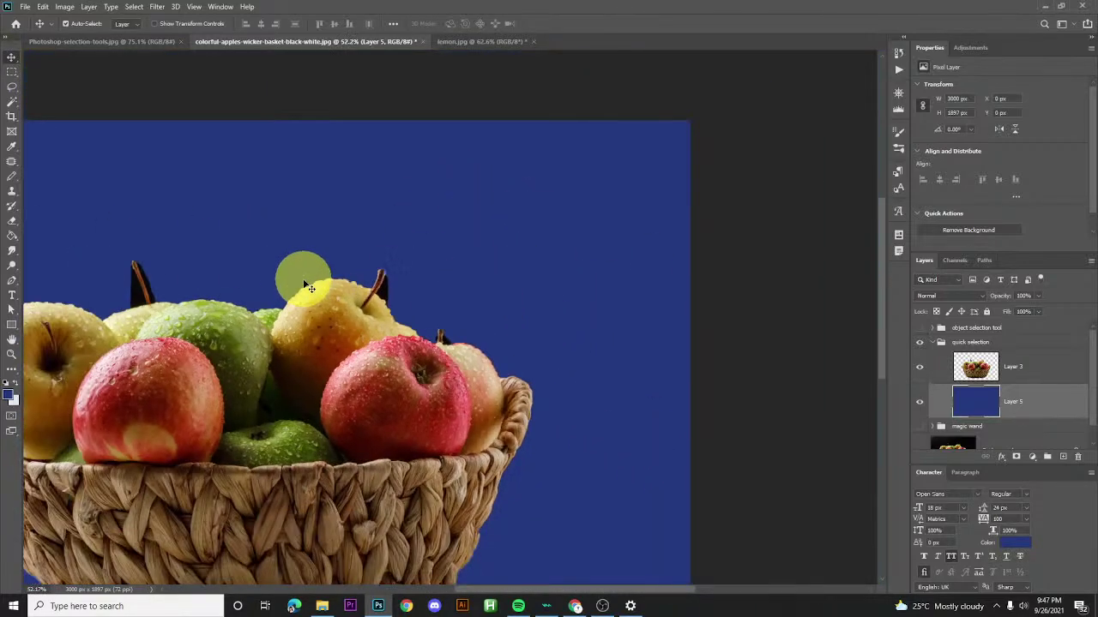
- Inspect the quick selection cut-out up close around the right-hand apples, their stems, the right handle and the basket's right side
scroll(514, 167, "down", 2)
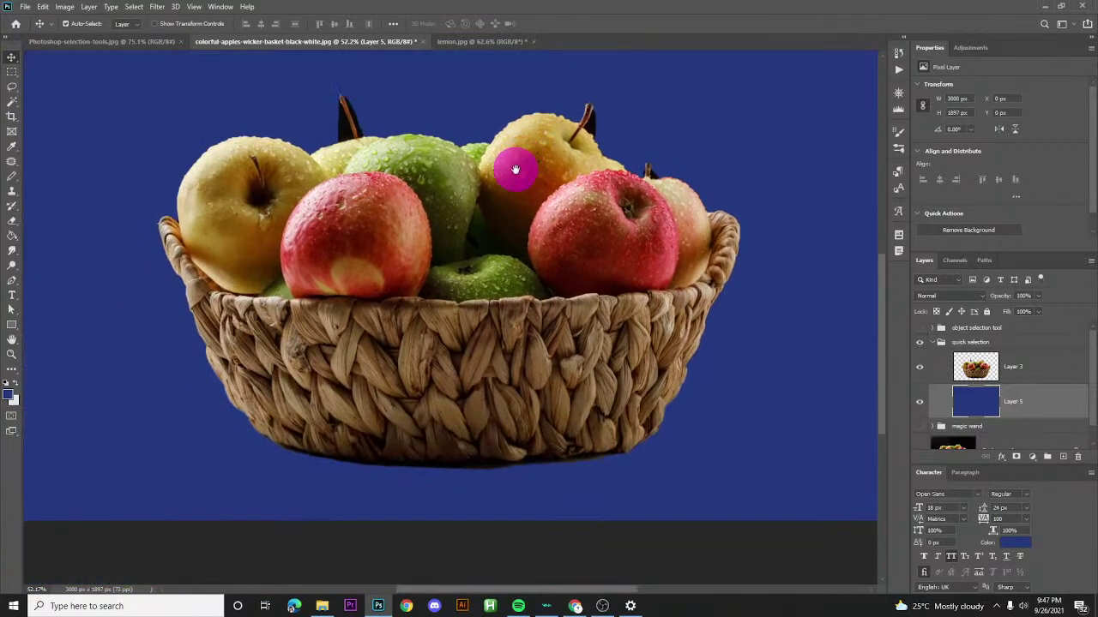
scroll(407, 375, "up", 6)
scroll(470, 340, "up", 2)
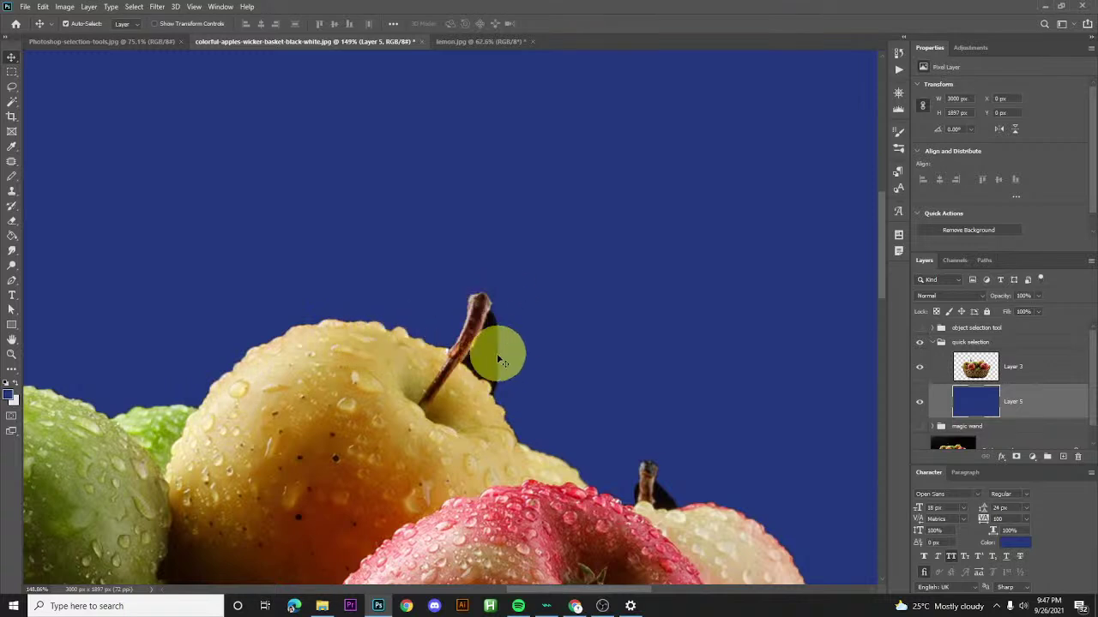
left_click_drag(489, 466, 380, 380)
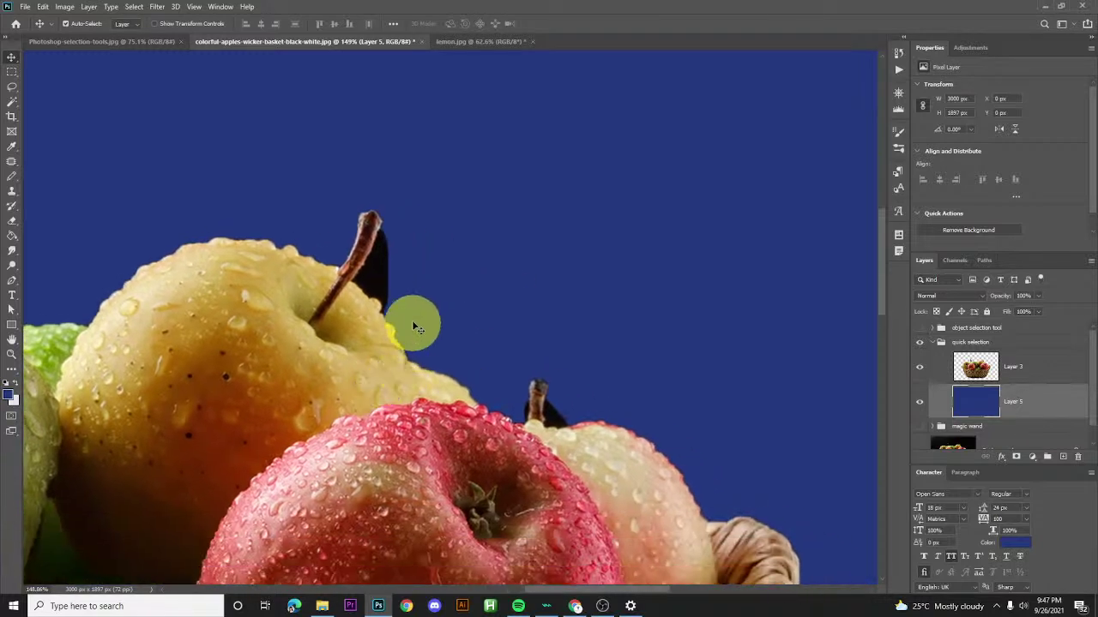
left_click_drag(612, 451, 449, 307)
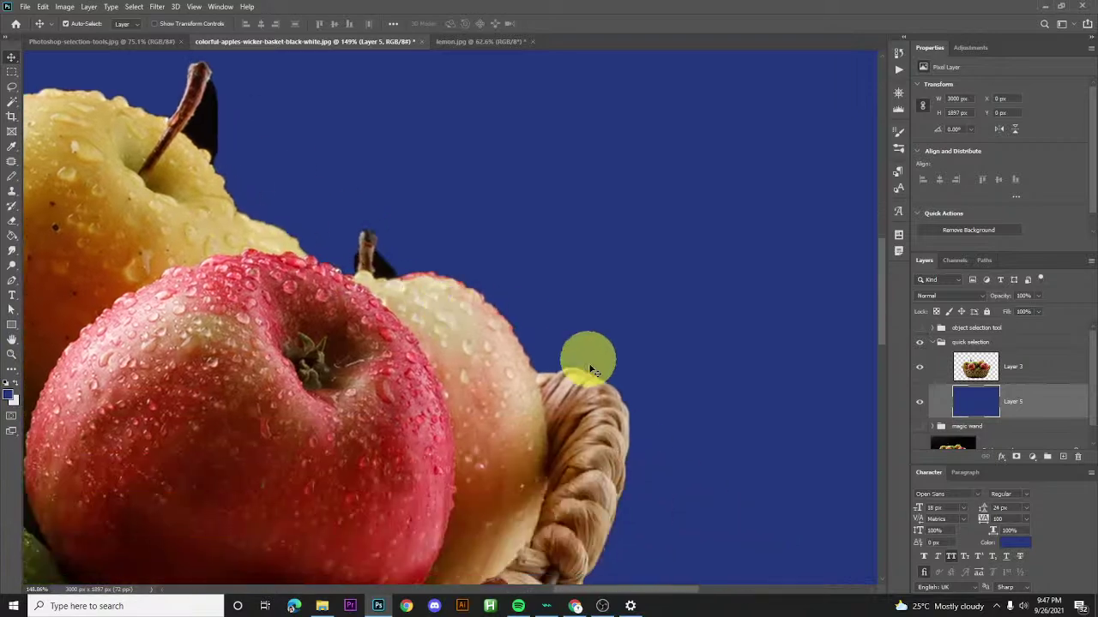
left_click_drag(631, 447, 602, 231)
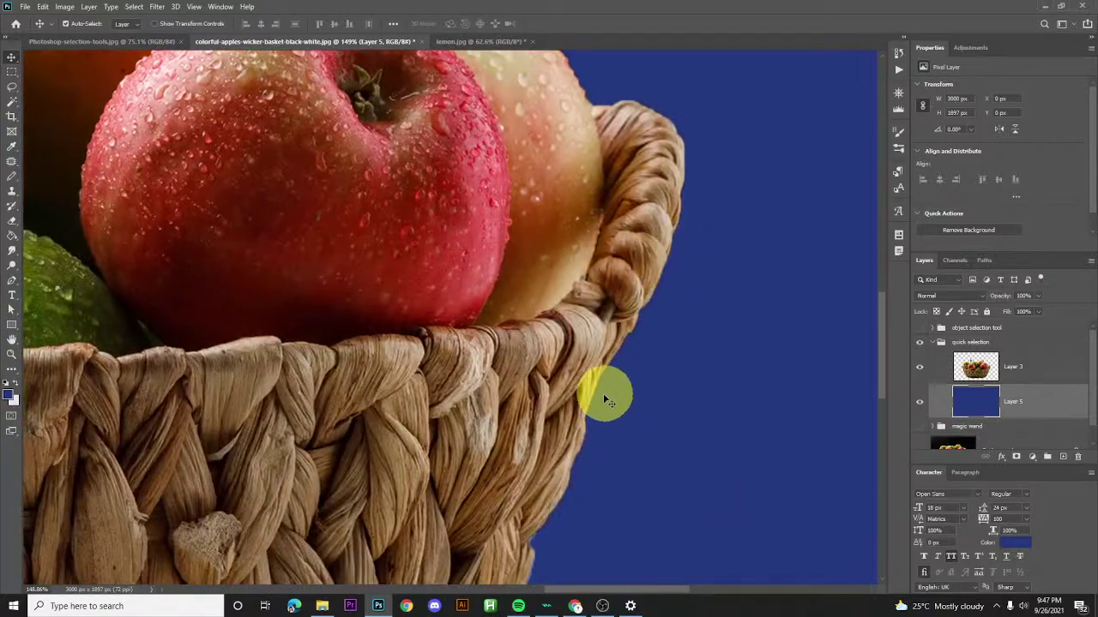
left_click_drag(580, 482, 627, 137)
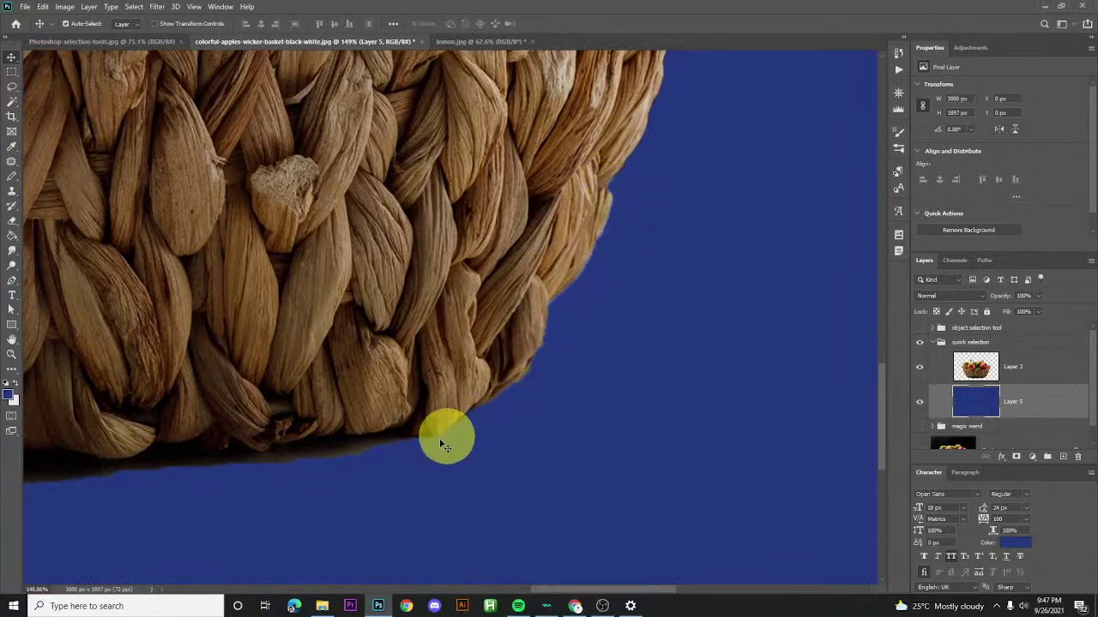
left_click_drag(446, 392, 584, 375)
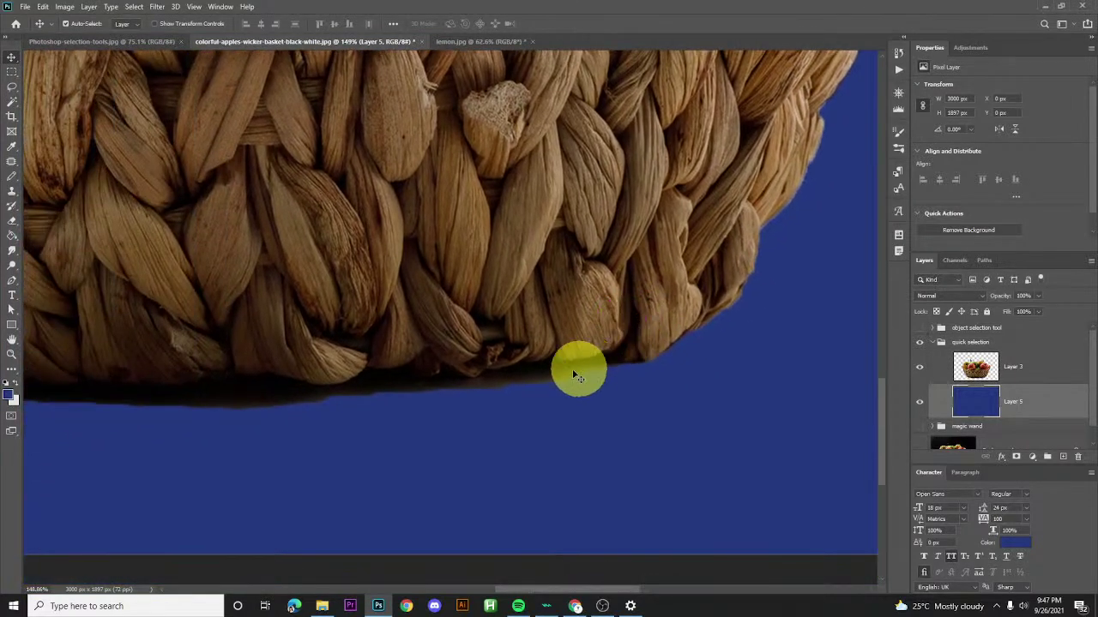
- Examine the quick selection cut-out along the basket's base and its shadow, then across the tops of the apples
scroll(453, 390, "down", 2)
left_click_drag(634, 343, 614, 354)
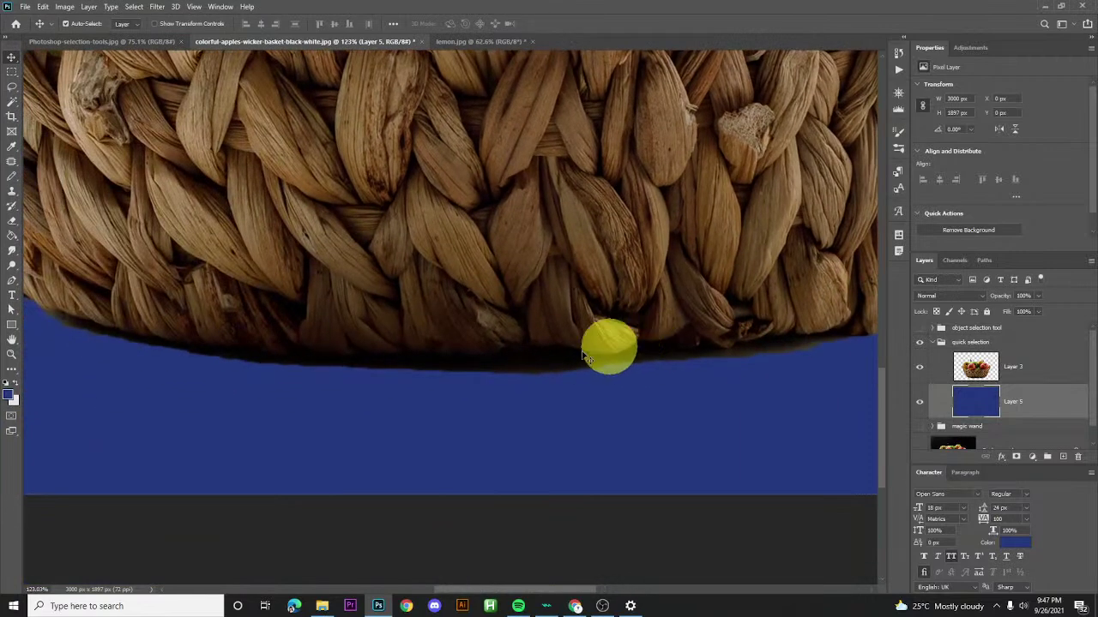
left_click_drag(305, 305, 258, 375)
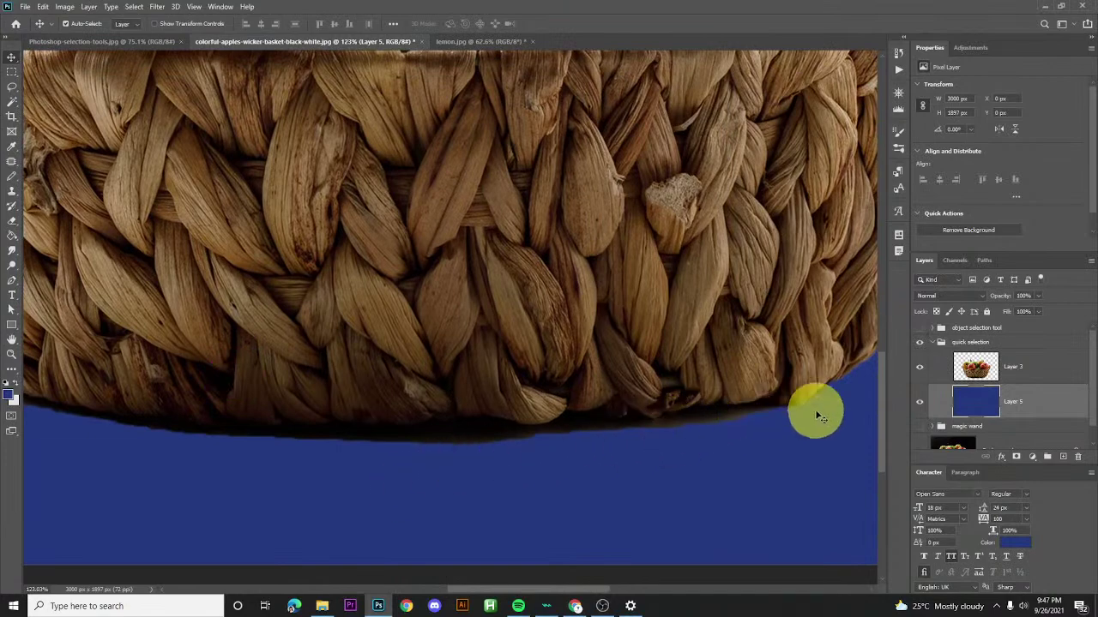
scroll(429, 446, "down", 3)
left_click_drag(458, 441, 578, 441)
scroll(374, 434, "down", 1)
left_click_drag(368, 338, 361, 497)
left_click_drag(302, 225, 359, 352)
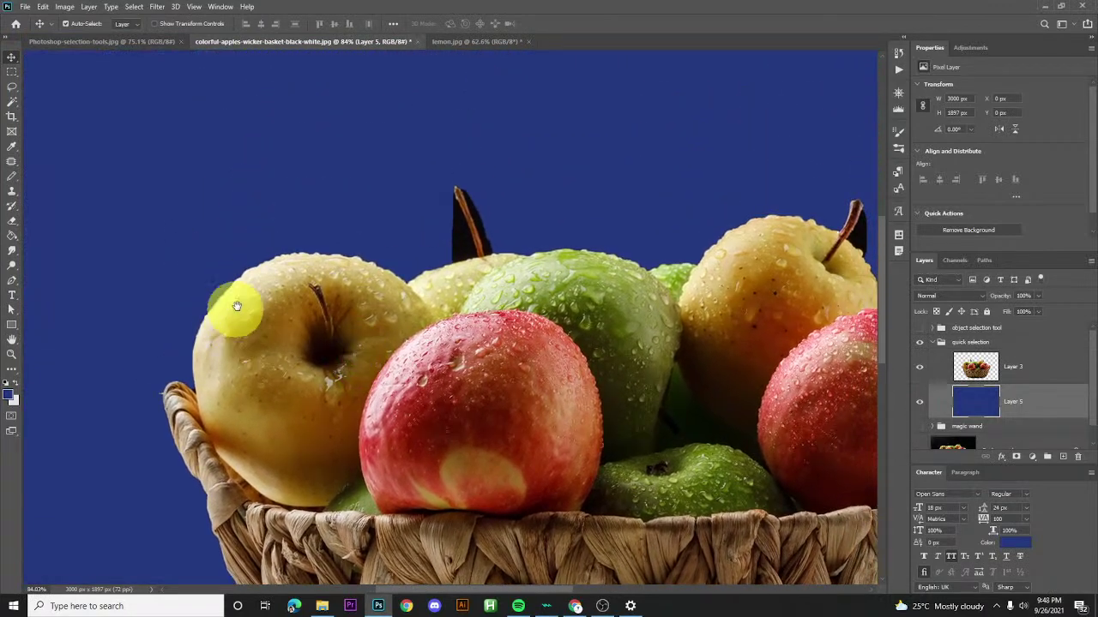
left_click_drag(626, 350, 453, 345)
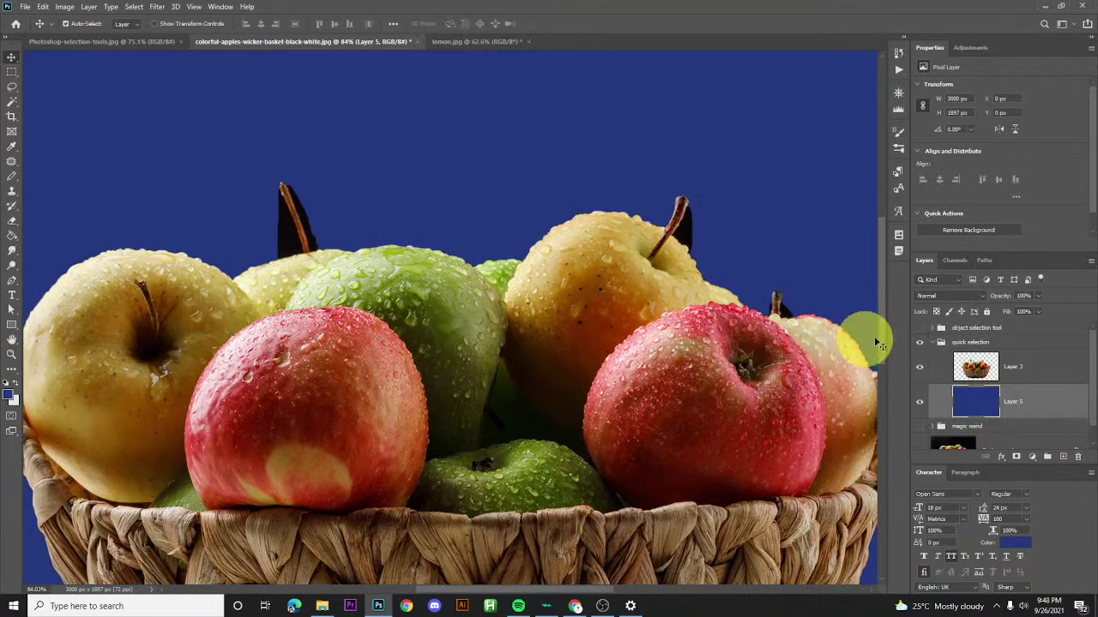
- Collapse and hide the quick selection group, then show the object selection tool group with its Layer 1 and Layer 2
left_click(934, 345)
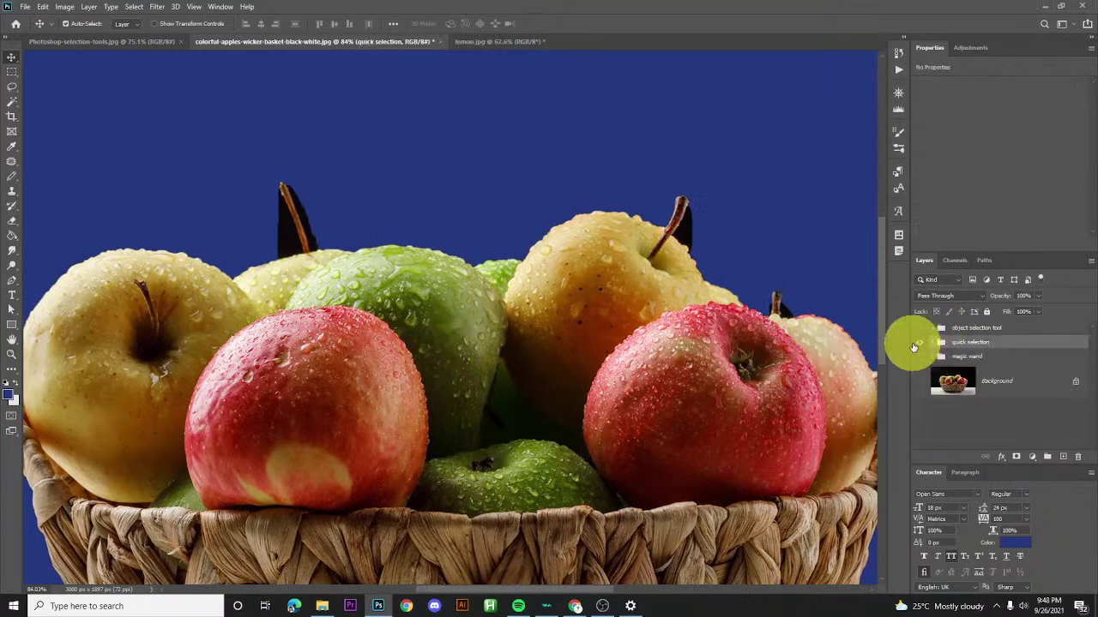
left_click(917, 342)
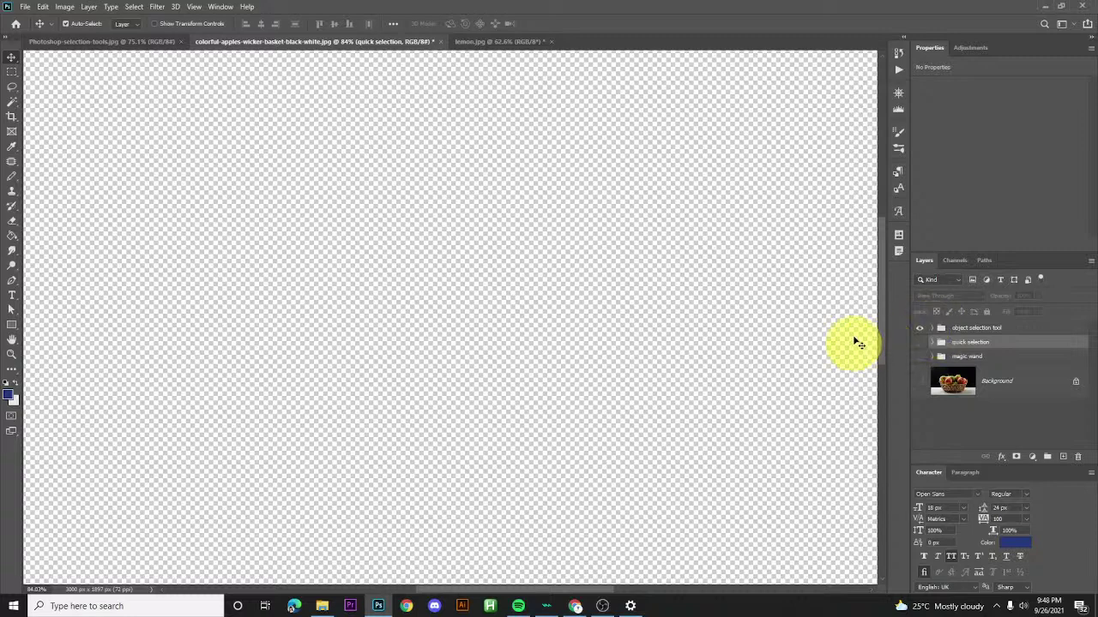
scroll(852, 346, "down", 3)
left_click(933, 331)
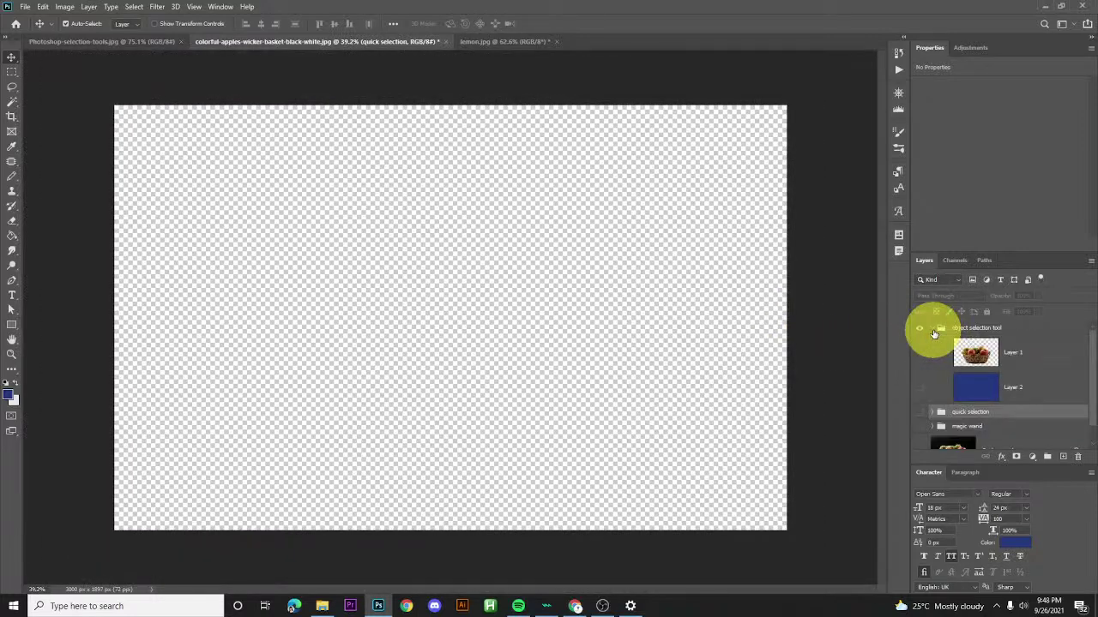
left_click(919, 352)
left_click(919, 386)
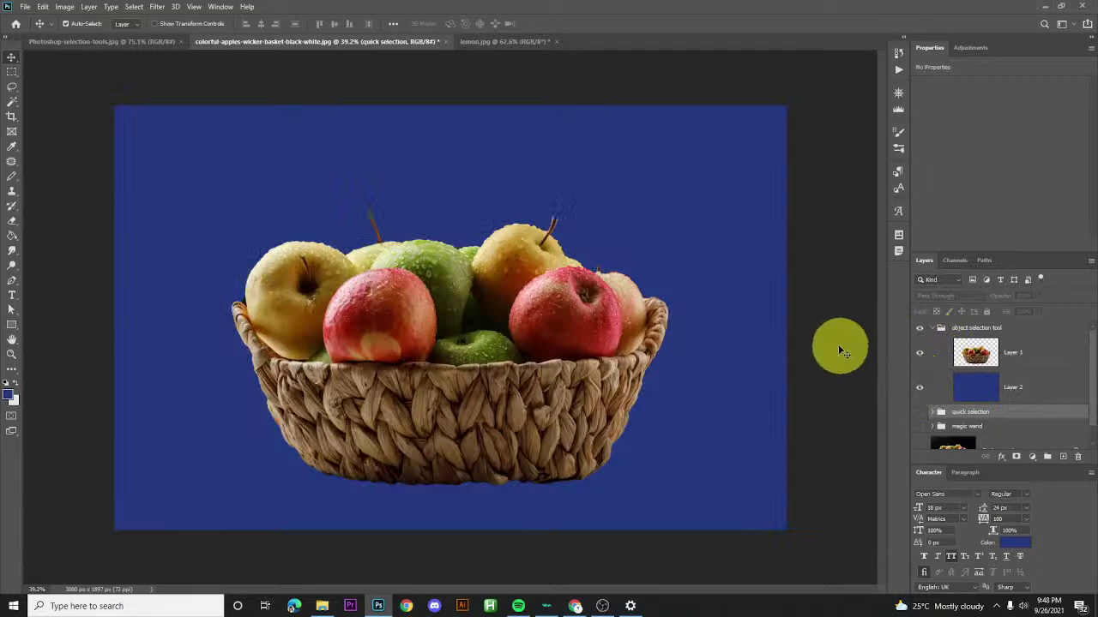
- Examine the object selection cut-out up close from the left handle across the apples and stems to the right handle
scroll(274, 343, "up", 10)
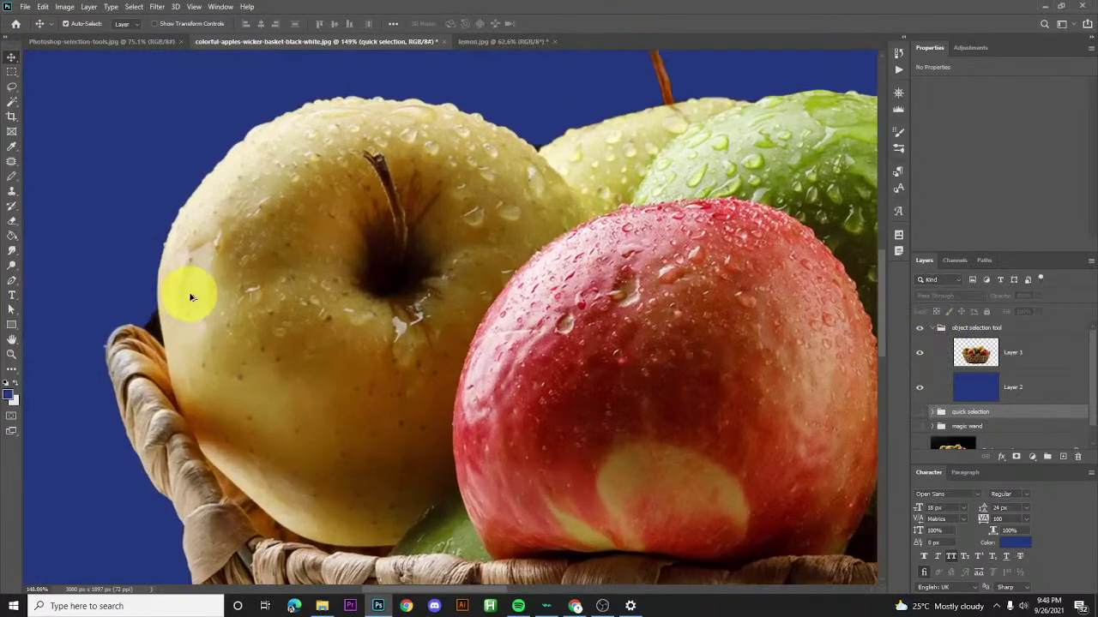
left_click_drag(147, 343, 158, 406)
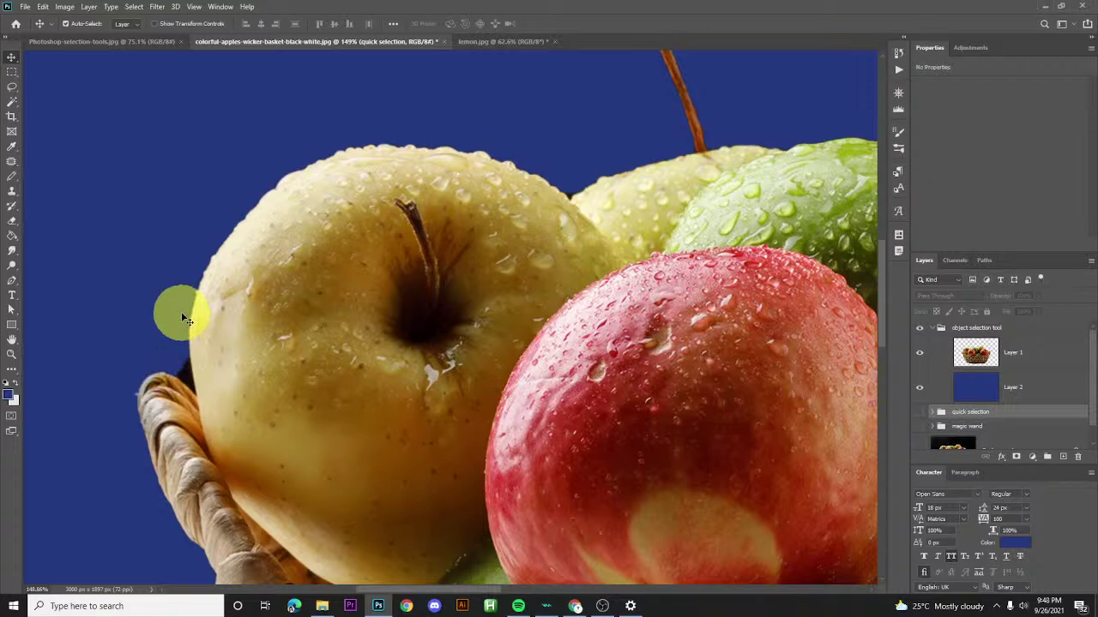
left_click_drag(395, 191, 277, 367)
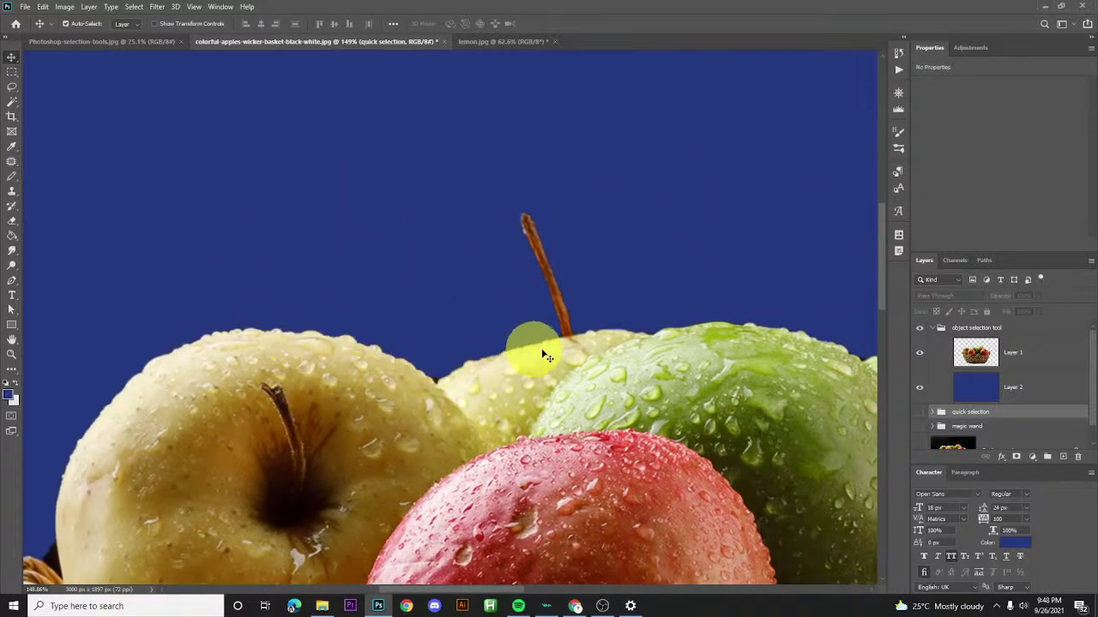
left_click(440, 384)
left_click_drag(597, 351, 410, 360)
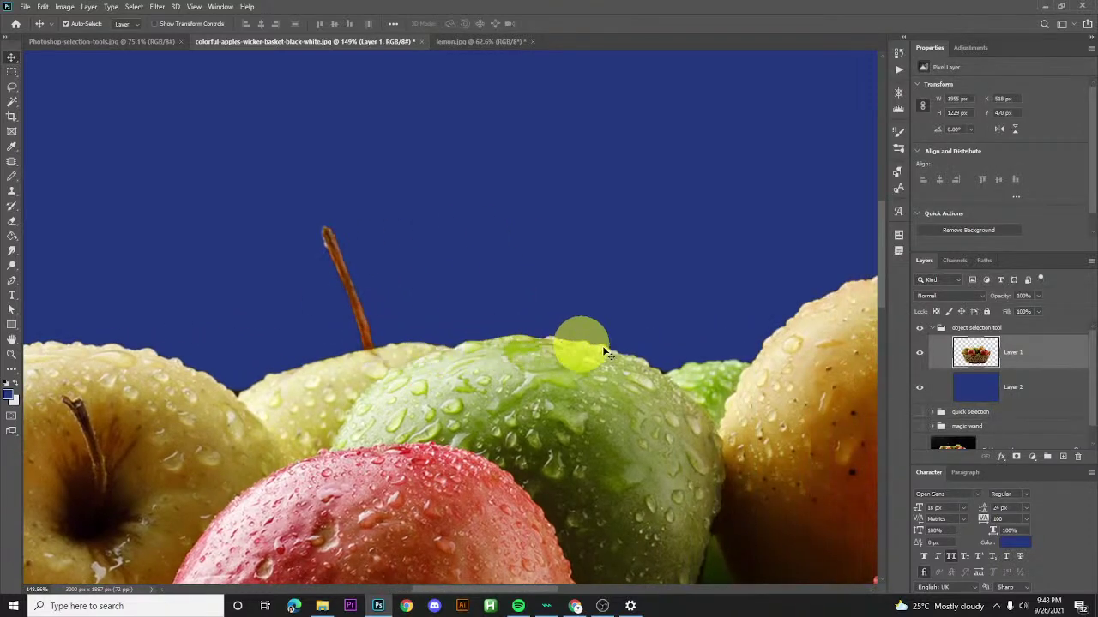
left_click_drag(672, 386, 335, 432)
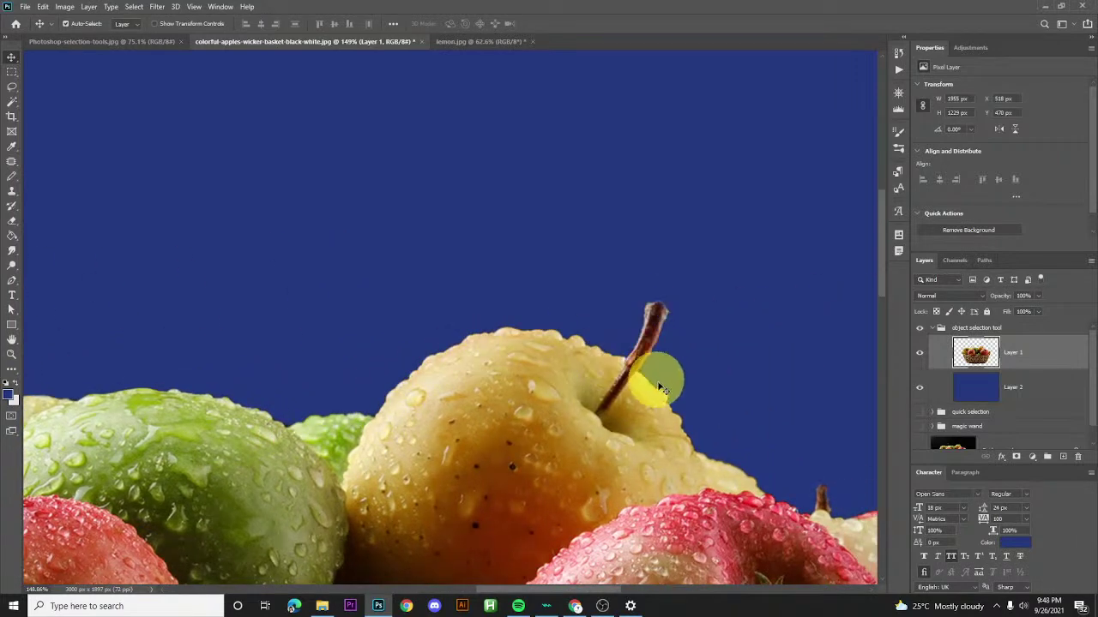
left_click_drag(710, 491, 355, 343)
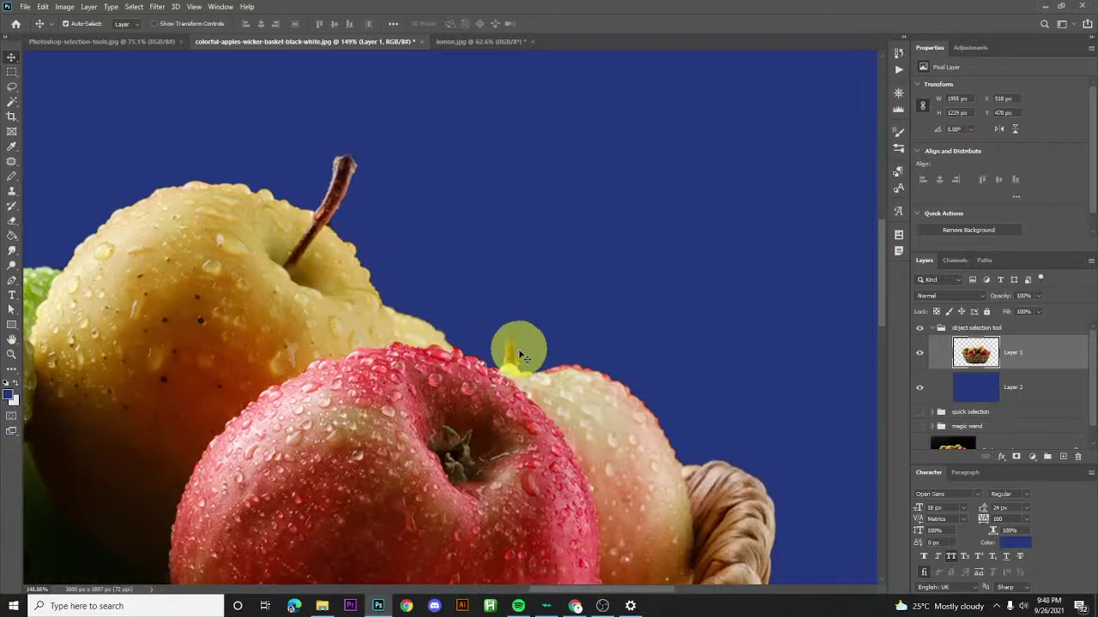
left_click_drag(632, 487, 463, 294)
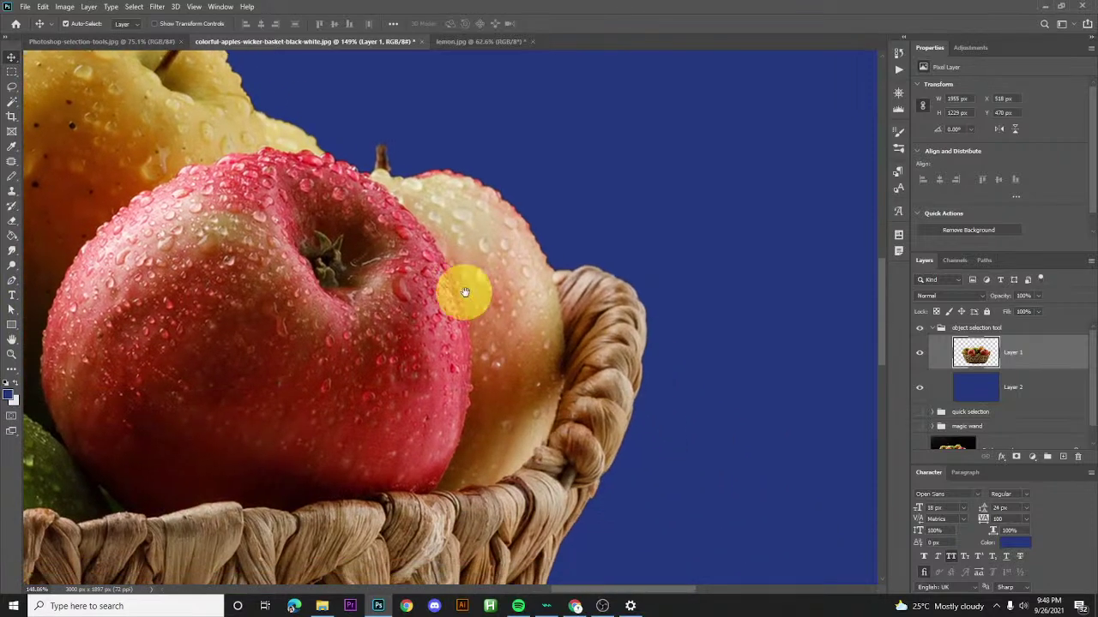
- Inspect the object selection cut-out down the basket's right side, along its base and up its left side
left_click_drag(521, 428, 546, 146)
left_click_drag(387, 490, 497, 269)
scroll(318, 380, "down", 1)
left_click_drag(254, 358, 449, 363)
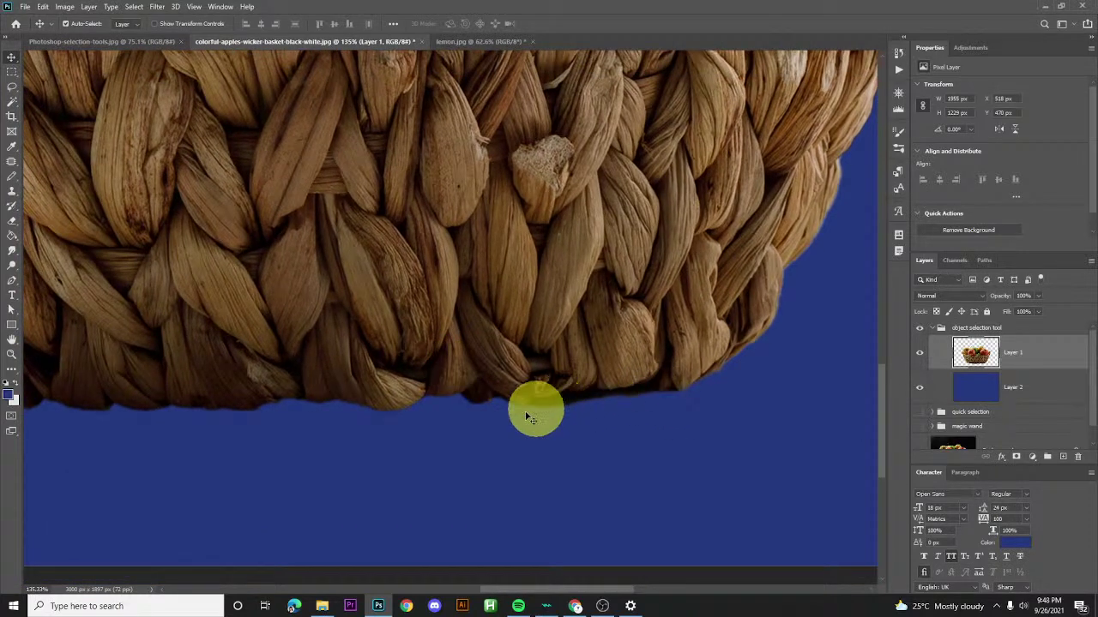
left_click_drag(360, 385, 515, 378)
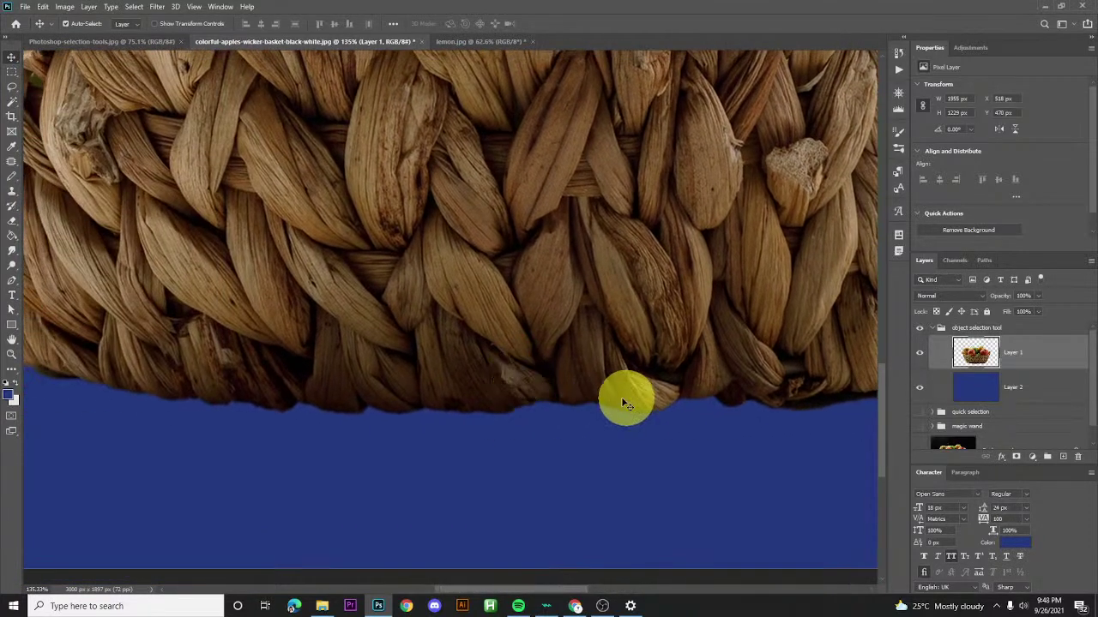
left_click_drag(245, 392, 480, 421)
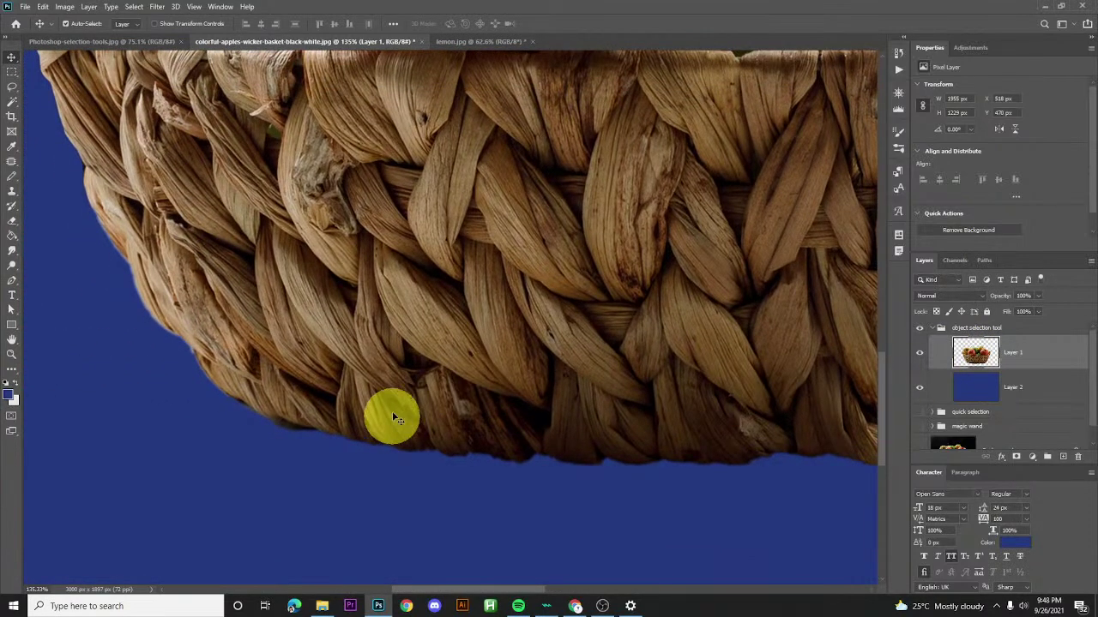
left_click_drag(240, 343, 368, 472)
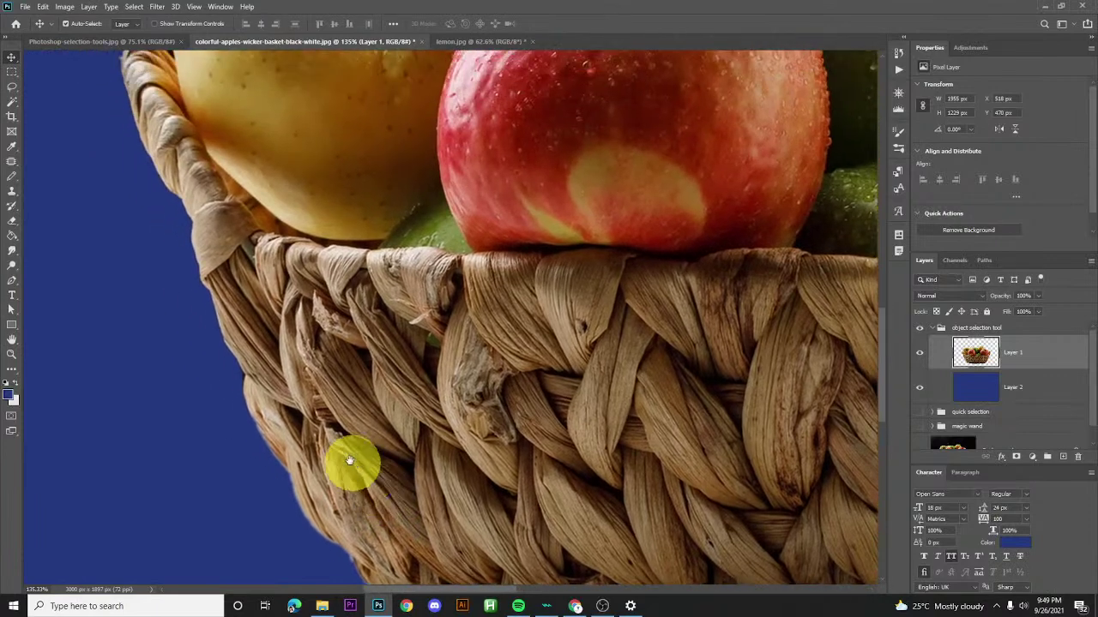
- Review the object selection cut-out as a whole against the blue fill
scroll(220, 372, "down", 2)
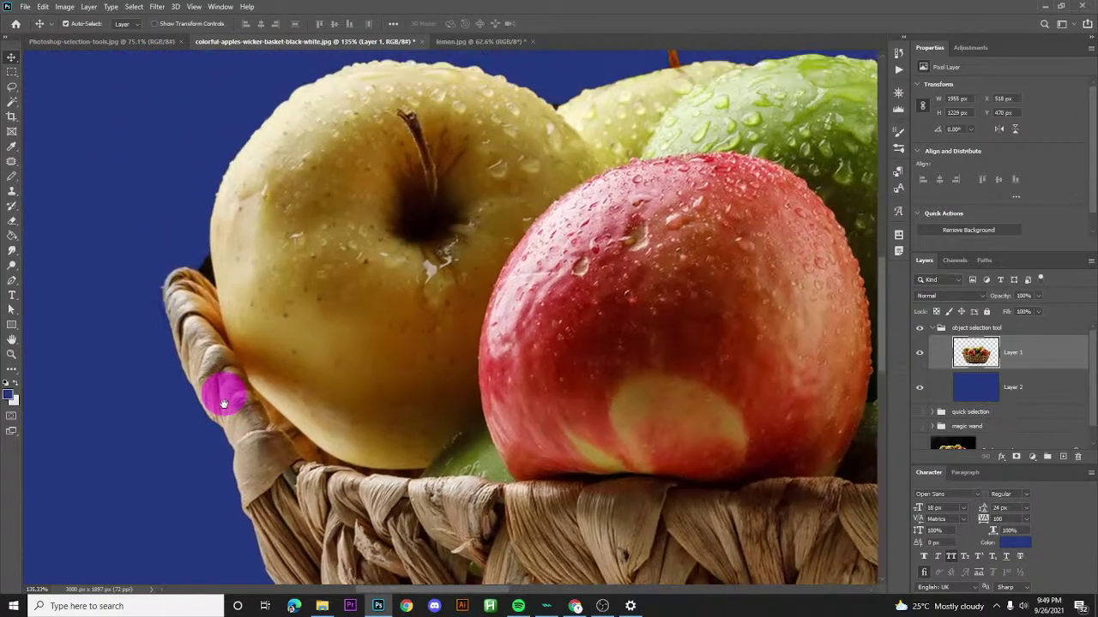
scroll(221, 314, "down", 2)
scroll(220, 312, "down", 6)
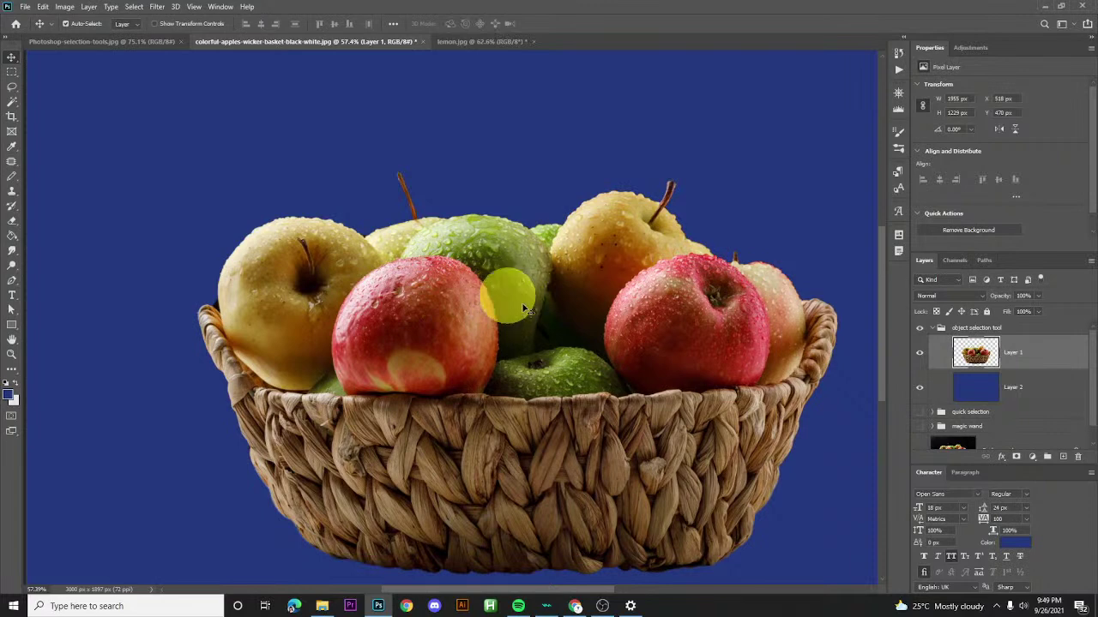
scroll(549, 318, "right", 3)
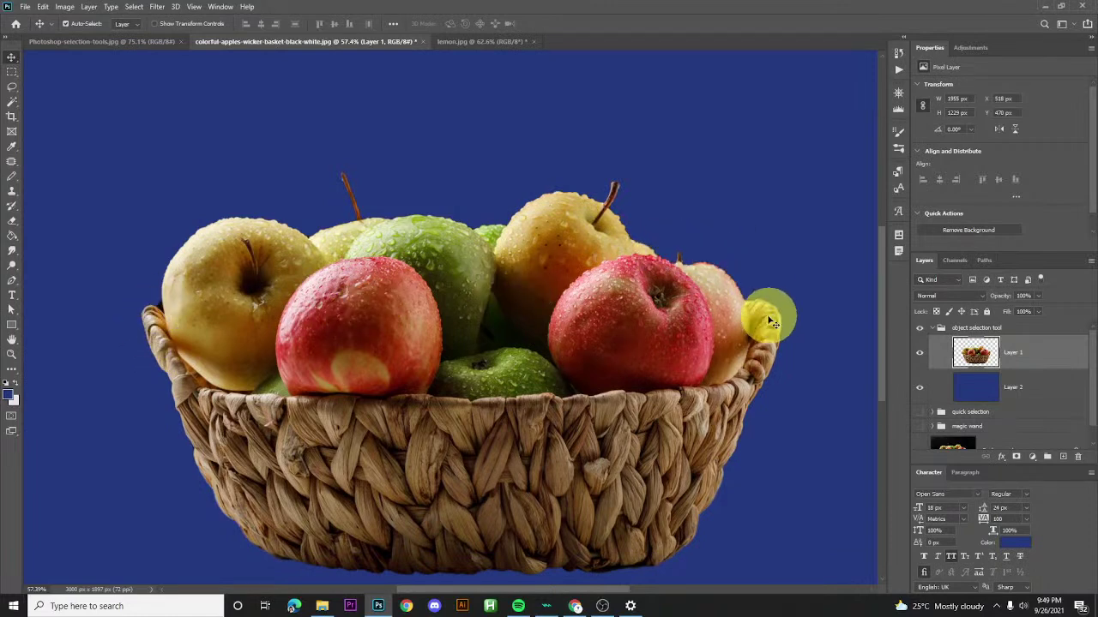
scroll(716, 319, "down", 1)
left_click_drag(587, 372, 540, 375)
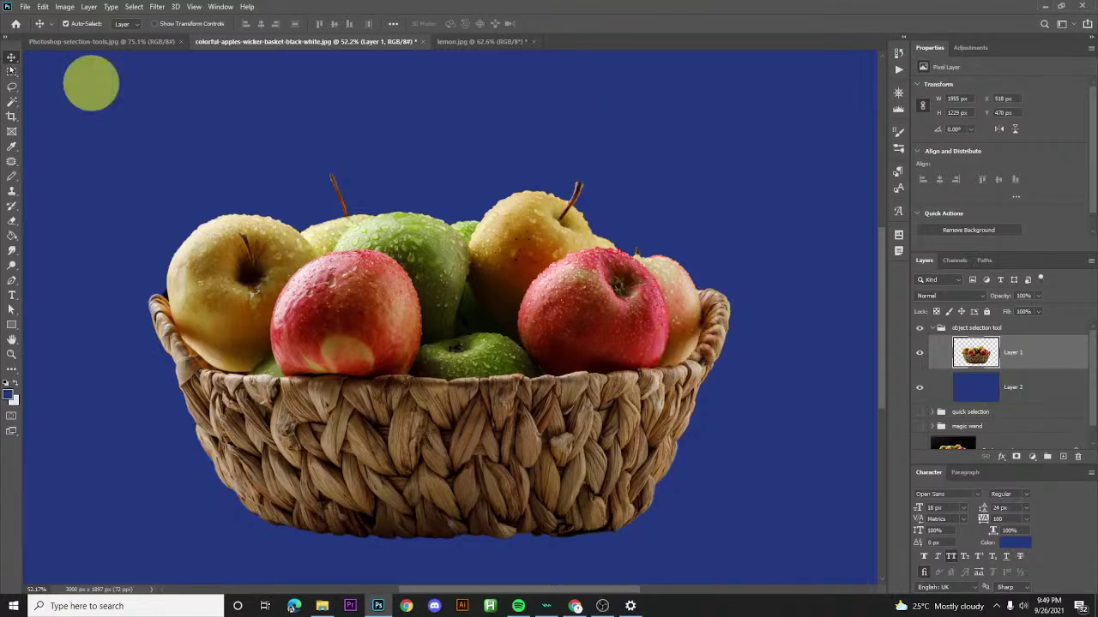
- Switch to the Lasso Tool and view its polygonal and magnetic variants
left_click(18, 94)
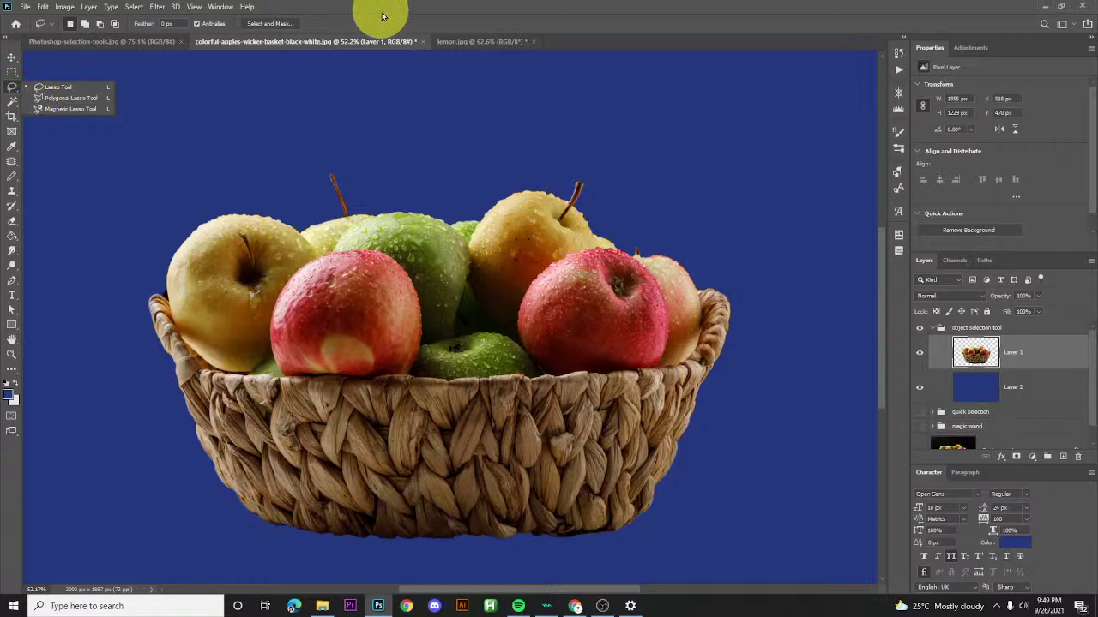
left_click(12, 86)
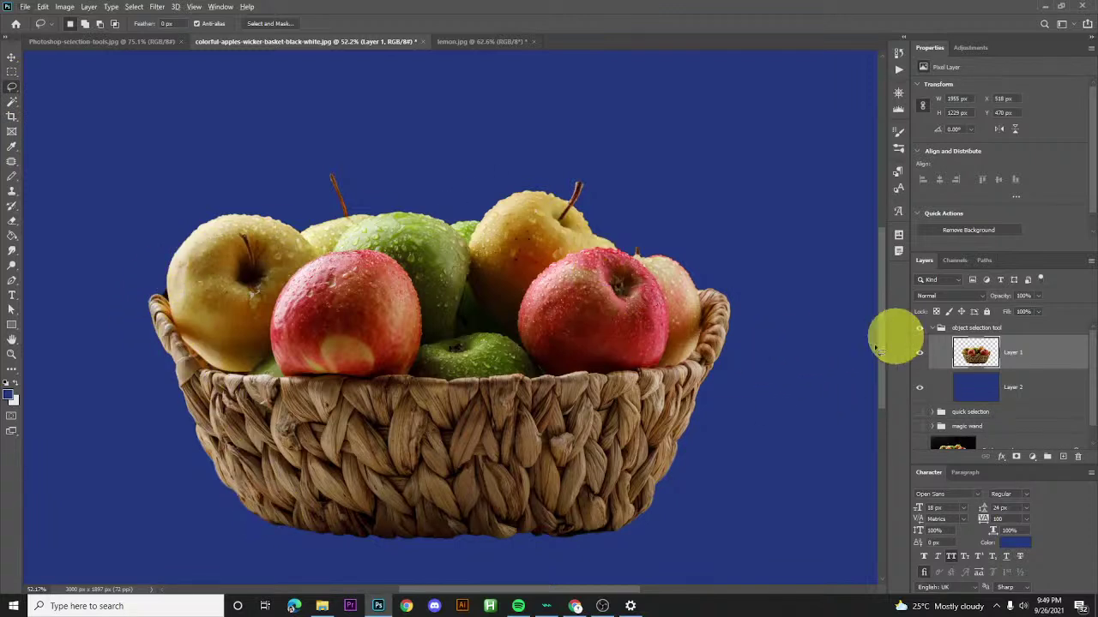
- Collapse and hide the object selection tool group, then show the quick selection group for comparison
scroll(727, 369, "down", 2)
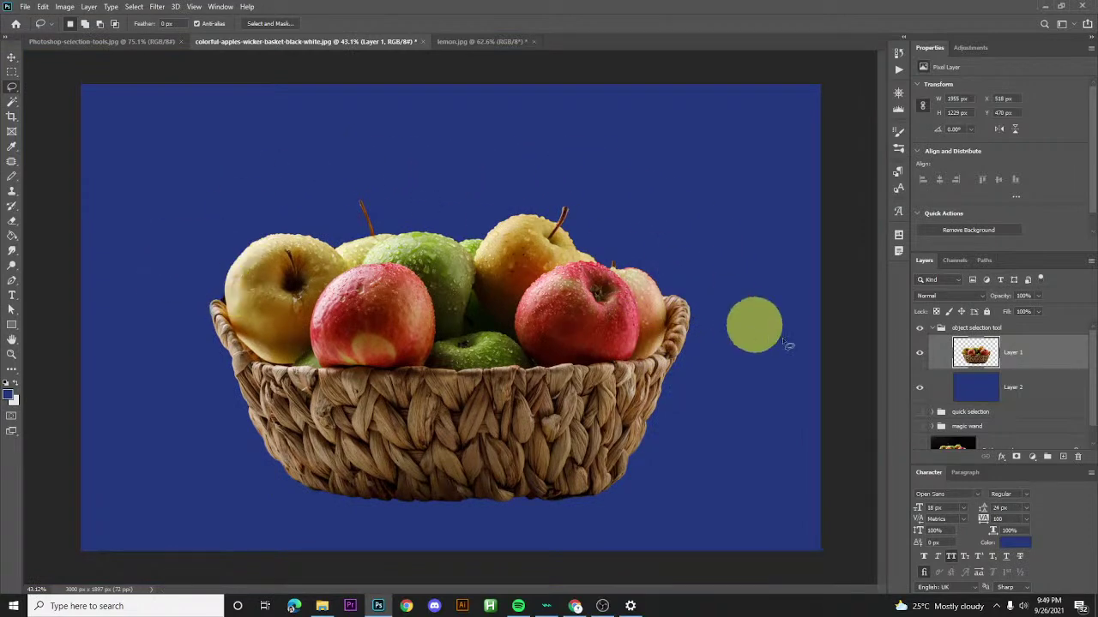
left_click(938, 331)
left_click(933, 332)
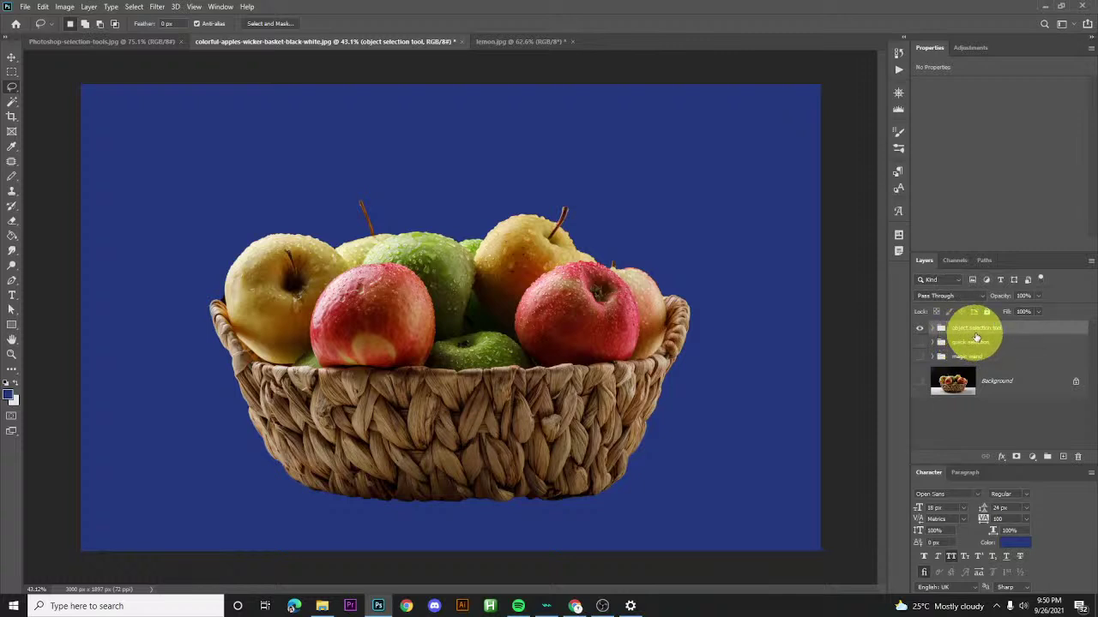
left_click(921, 333)
left_click(920, 343)
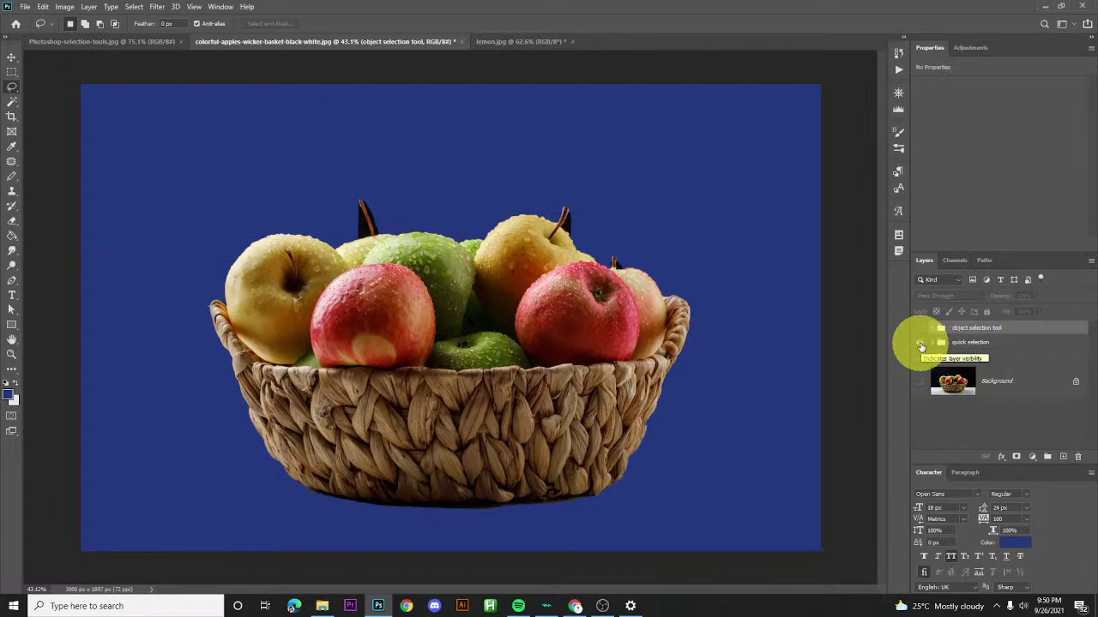
- Hide the quick selection group and toggle the magic wand group's visibility to view its cut-out against the blue fill
left_click(921, 343)
left_click(920, 357)
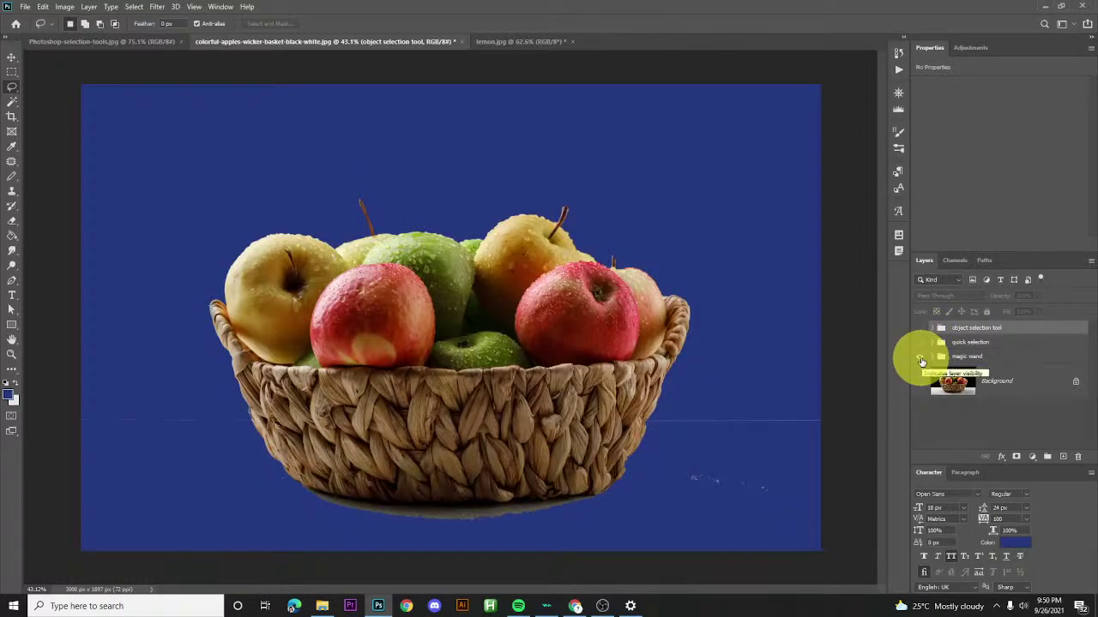
left_click(921, 359)
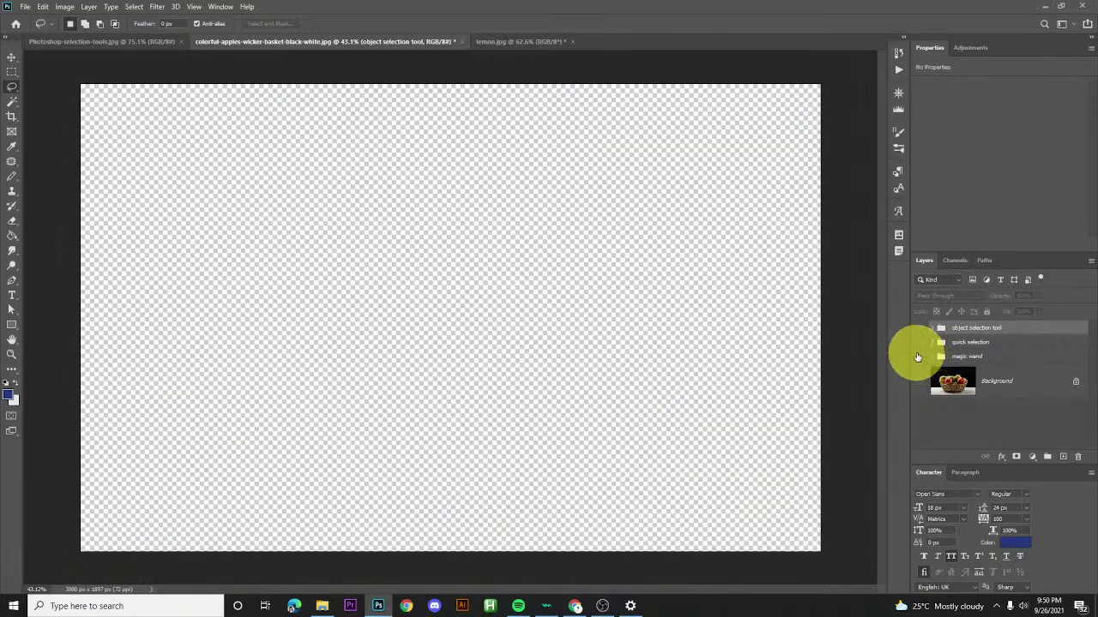
left_click(921, 358)
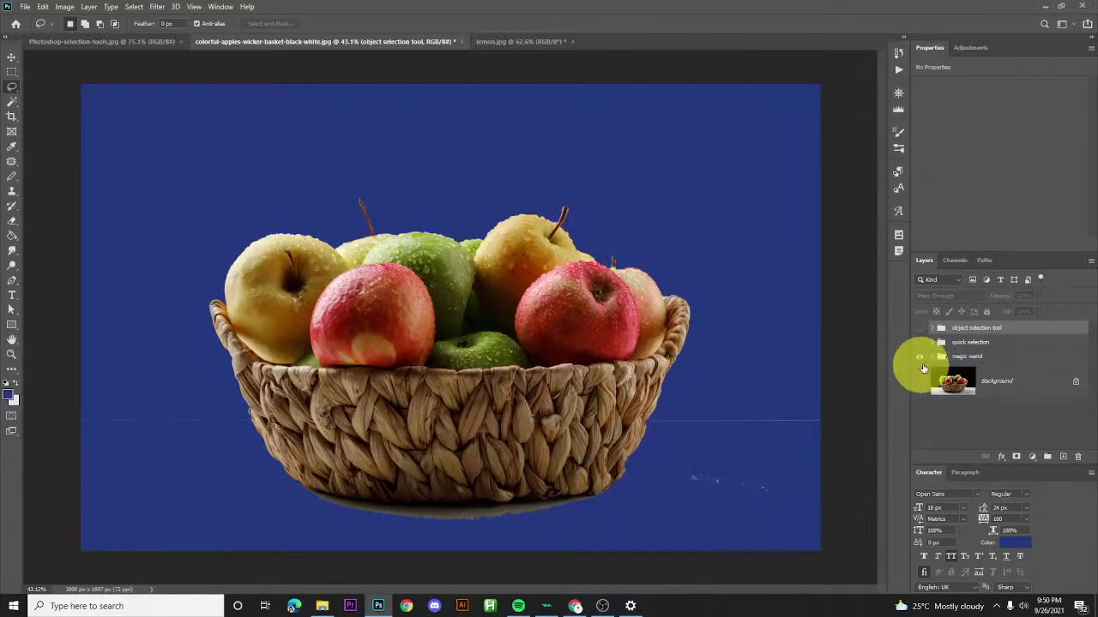
- Make all three tool groups visible and expand the magic wand group, turning off its blue Layer 4
left_click(933, 356)
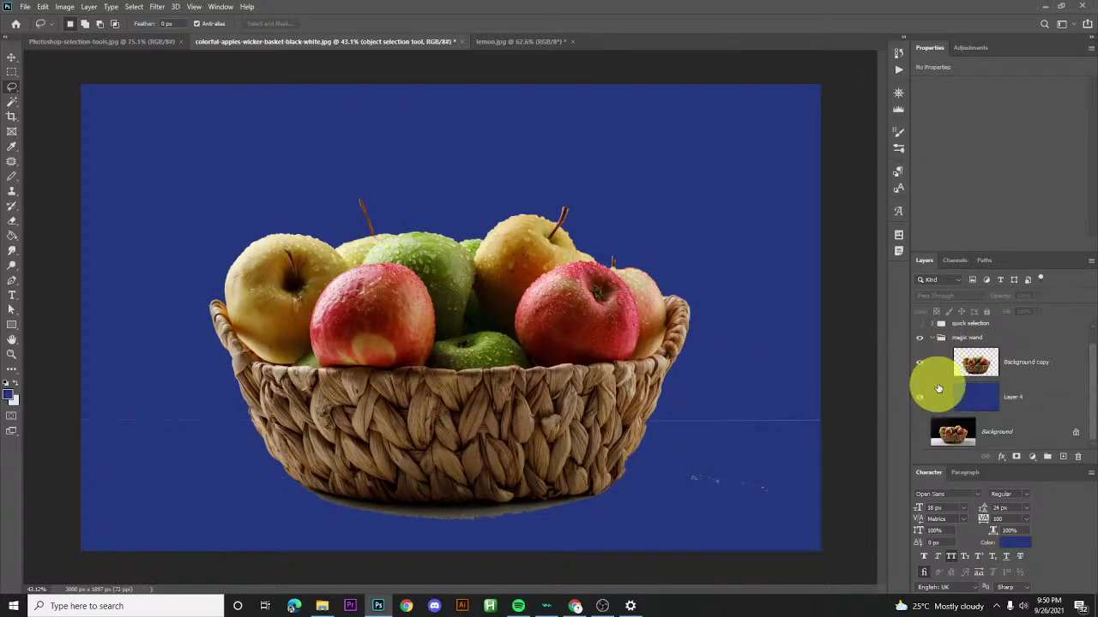
scroll(925, 350, "up", 1)
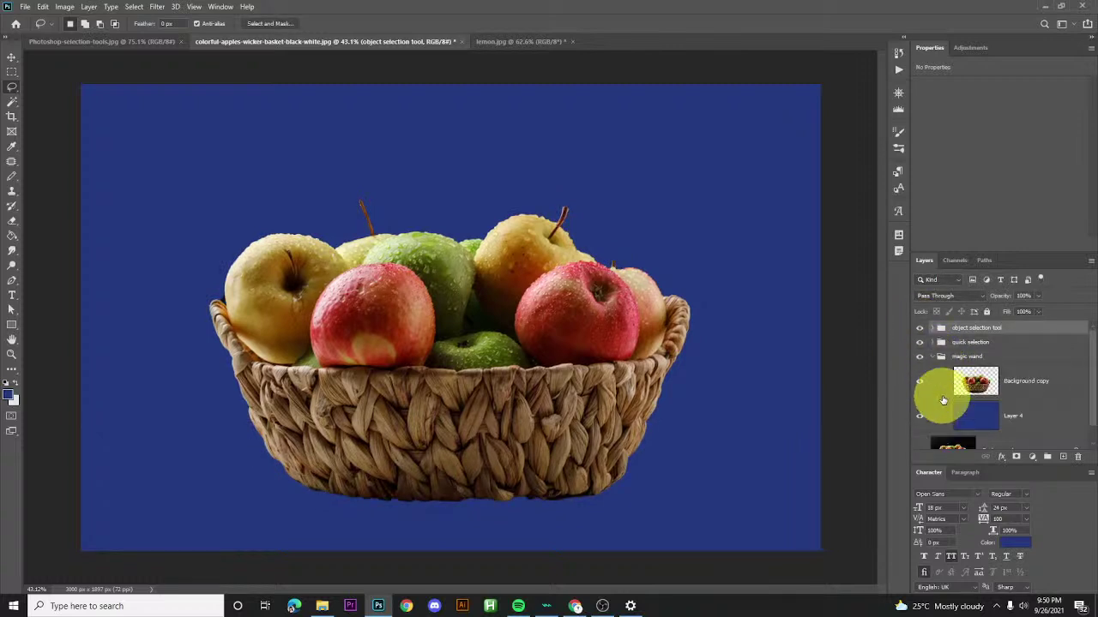
left_click(921, 417)
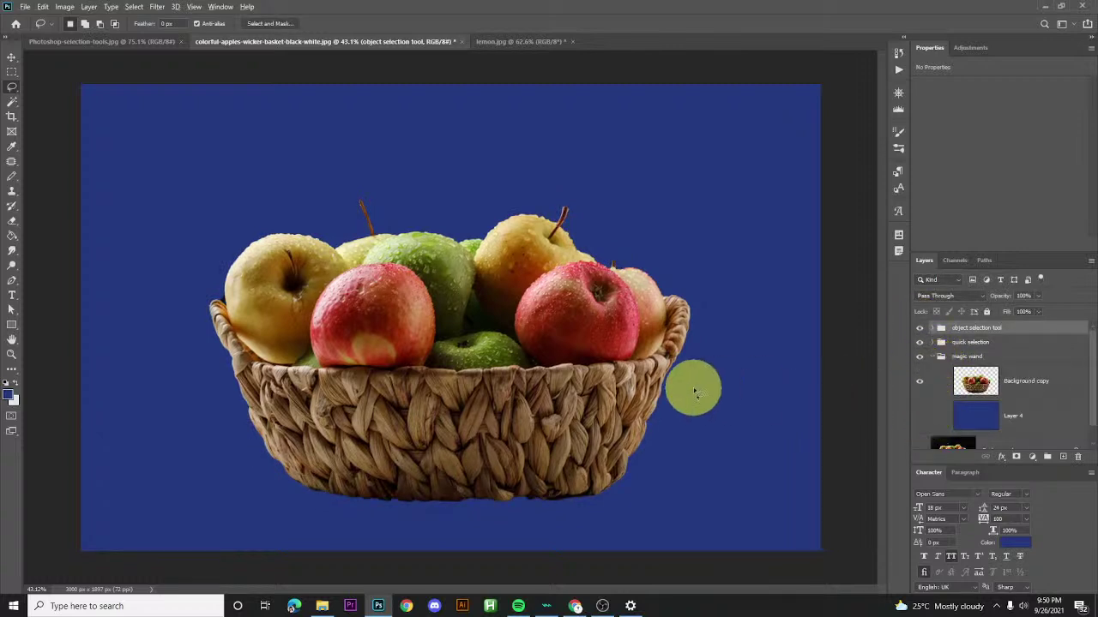
scroll(693, 388, "down", 3, "alt")
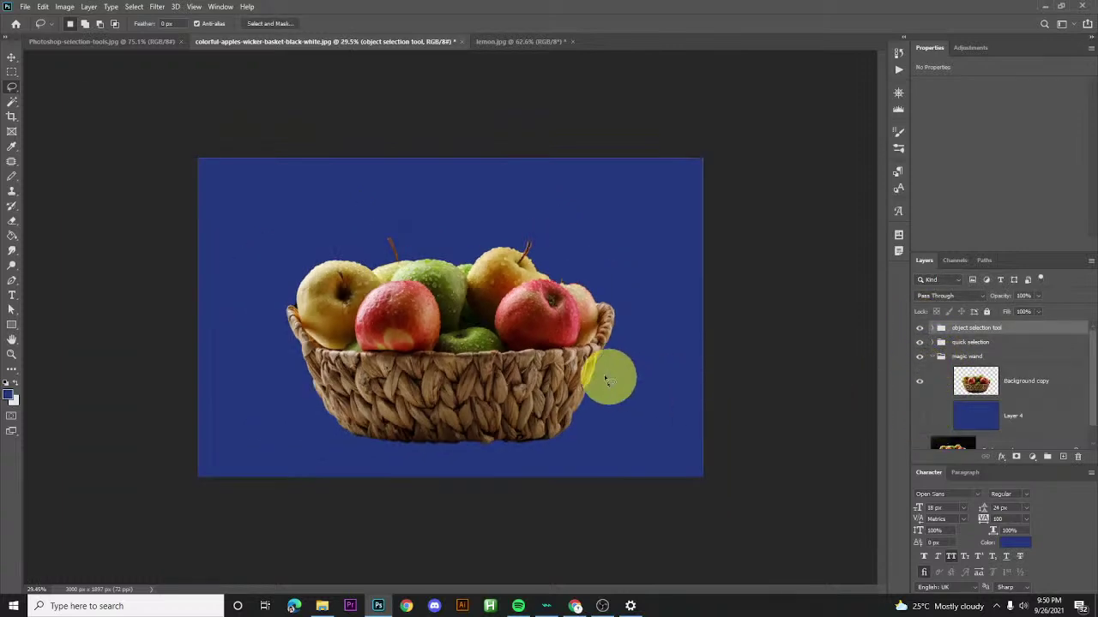
- Expand the quick selection and object selection groups, hide their blue Layers 5 and 2, and show Layer 4 again
left_click(932, 343)
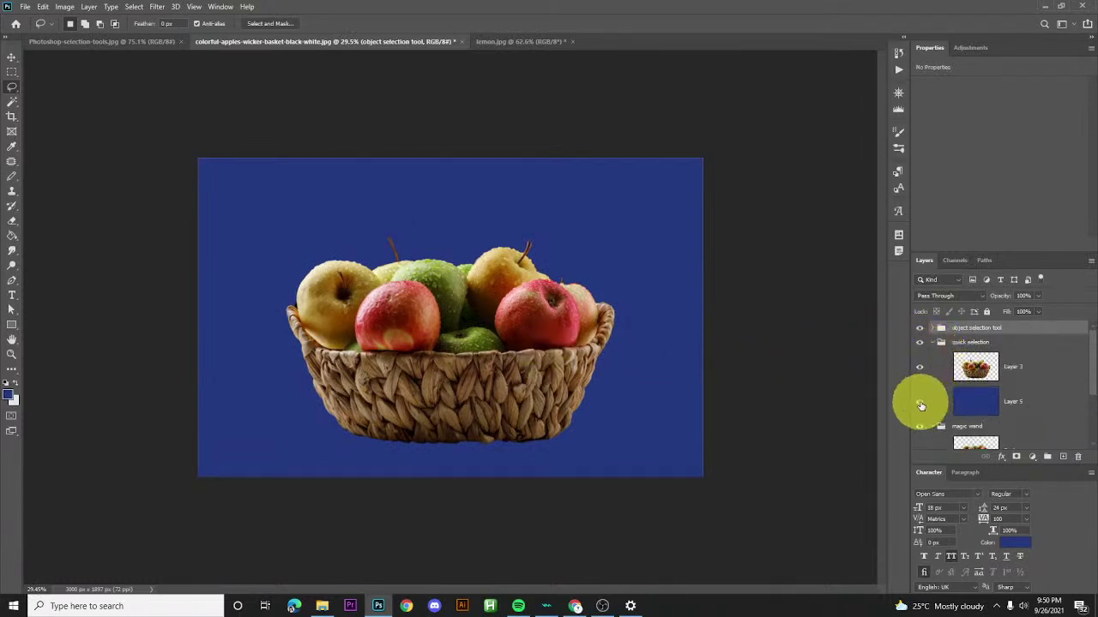
scroll(935, 375, "down", 3)
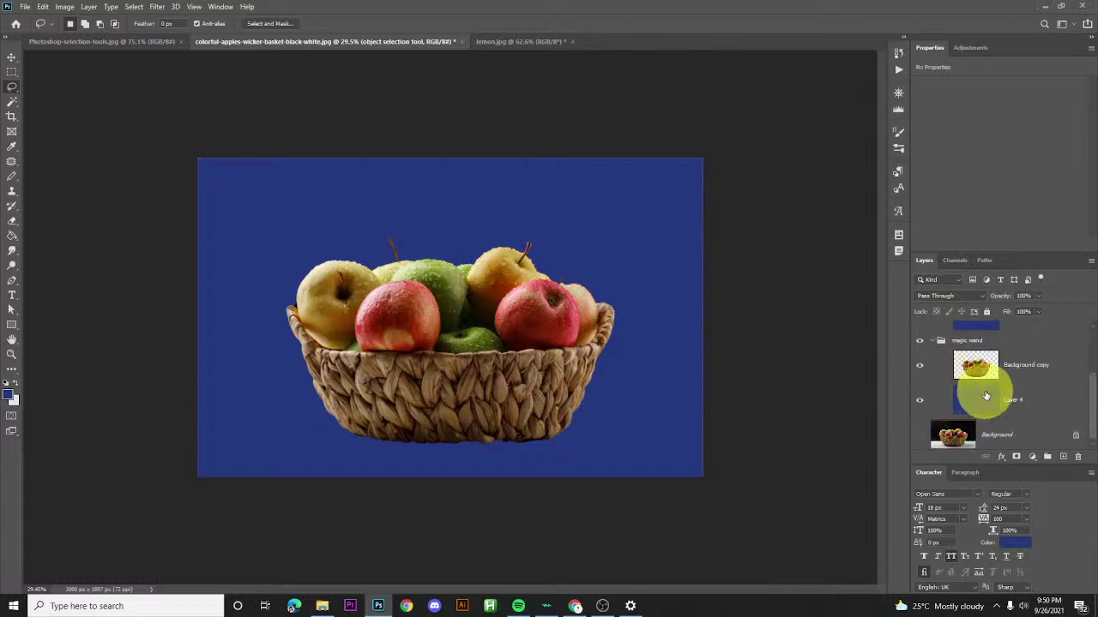
scroll(961, 372, "up", 3)
left_click(932, 329)
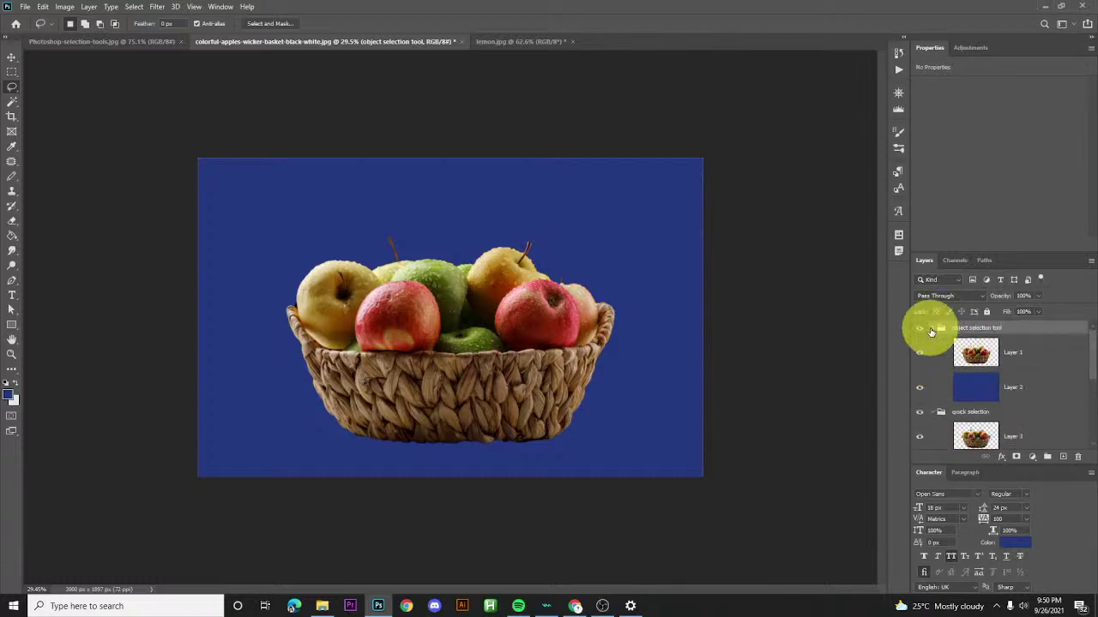
left_click(920, 389)
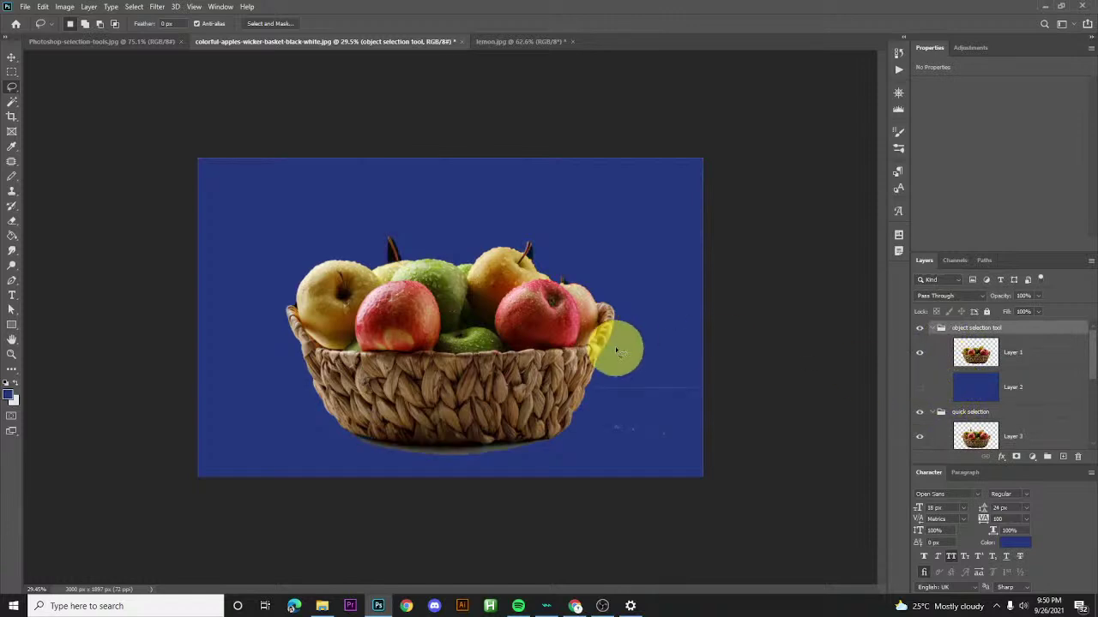
- Move the object selection cut-out left to about X 94 px, Y 419 px
key("v")
left_click_drag(494, 361, 421, 348)
key("ctrl+t")
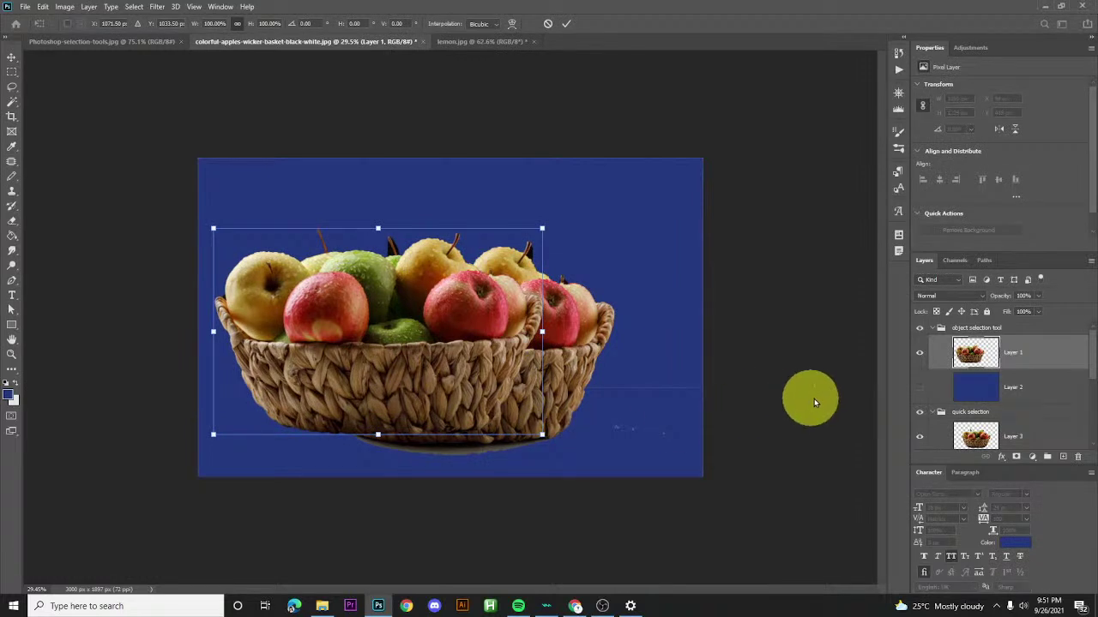
left_click(734, 394)
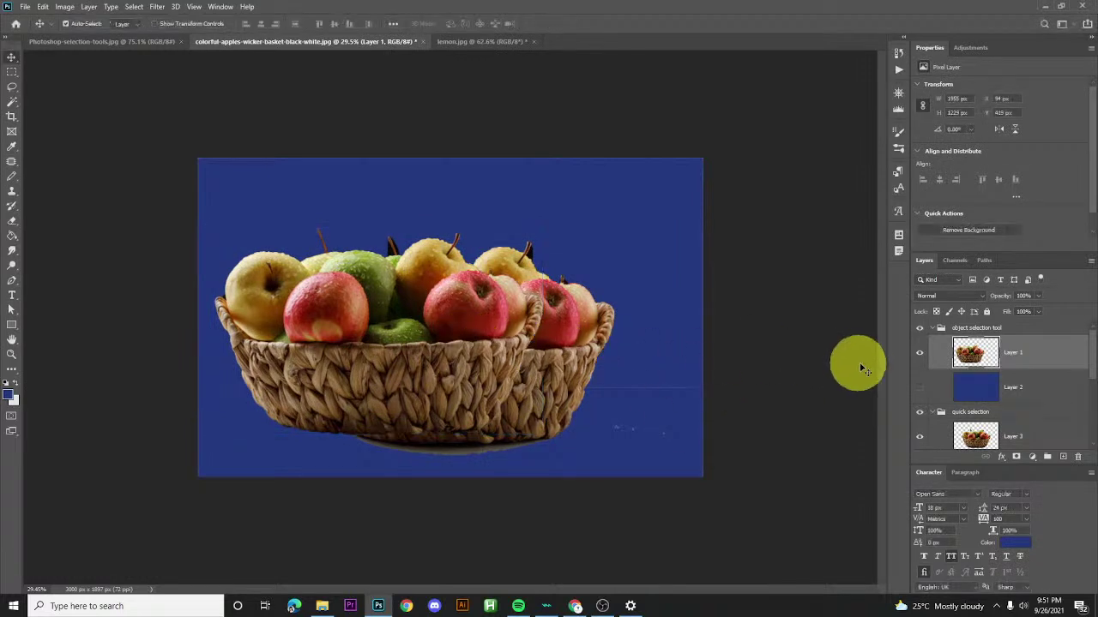
- Select the three basket cut-out layers together and scale them down to about 1591 px wide overall
scroll(1054, 400, "down", 2)
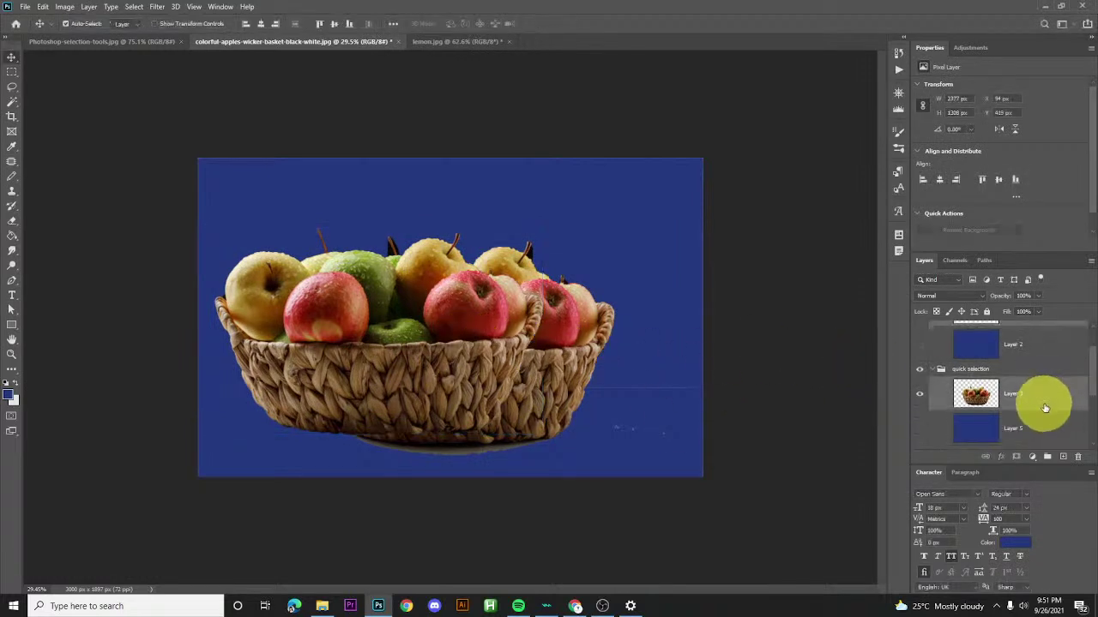
scroll(1045, 401, "down", 3)
left_click(1031, 386)
key("ctrl+t")
left_click_drag(703, 470, 465, 355)
key("Return")
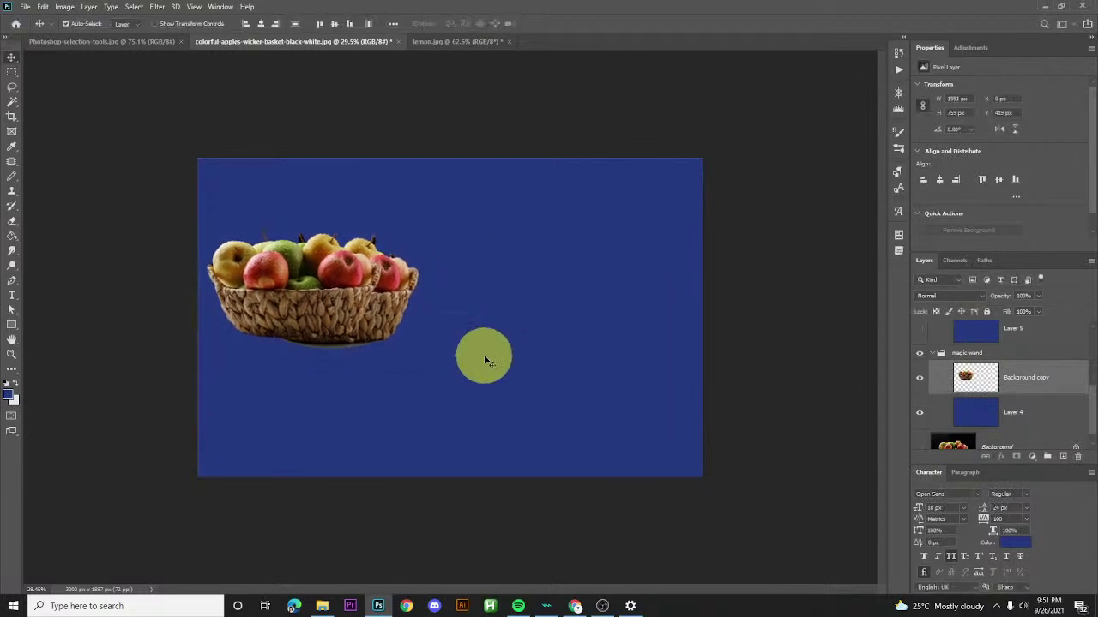
- Move the three scaled cut-outs toward the canvas centre and pull the object selection basket out to the left of the others
left_click_drag(259, 313, 504, 296)
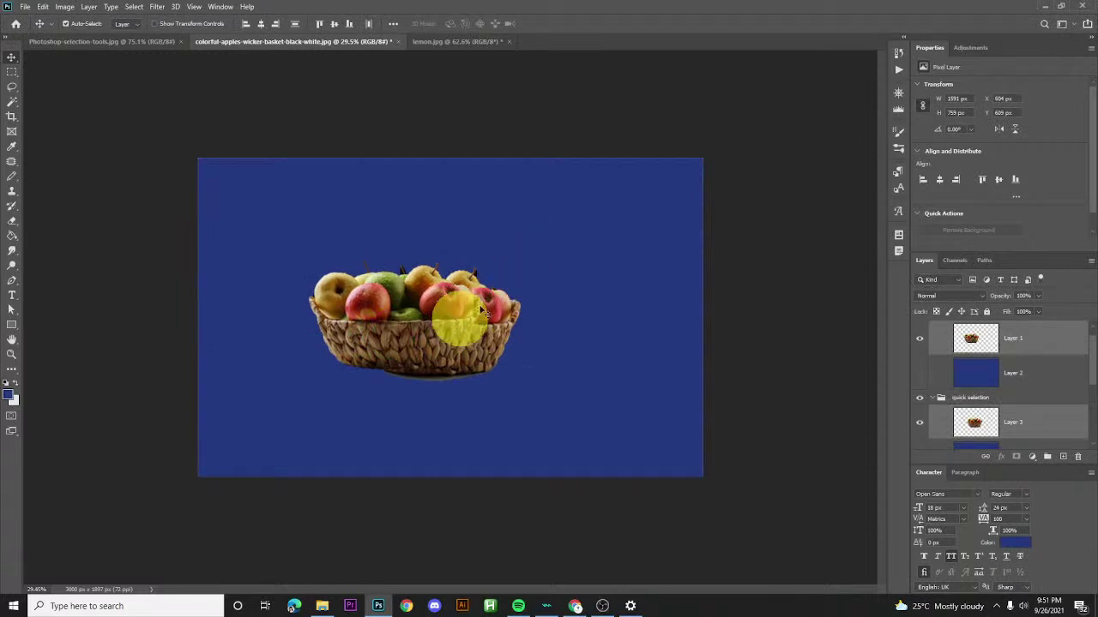
left_click_drag(434, 335, 503, 281)
scroll(1011, 399, "up", 1)
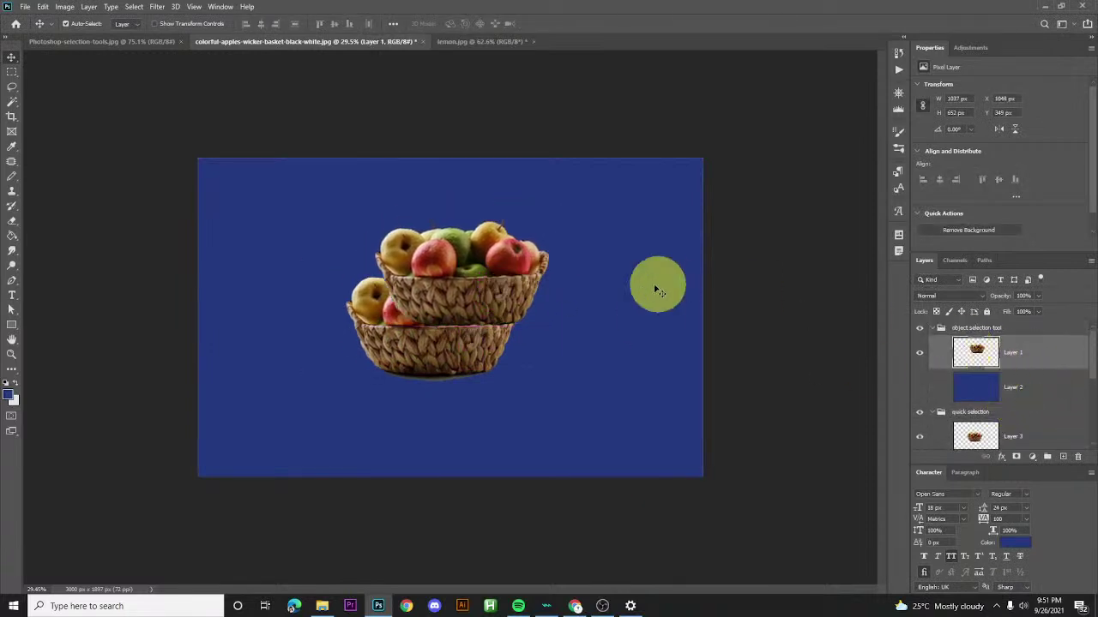
left_click_drag(455, 308, 319, 338)
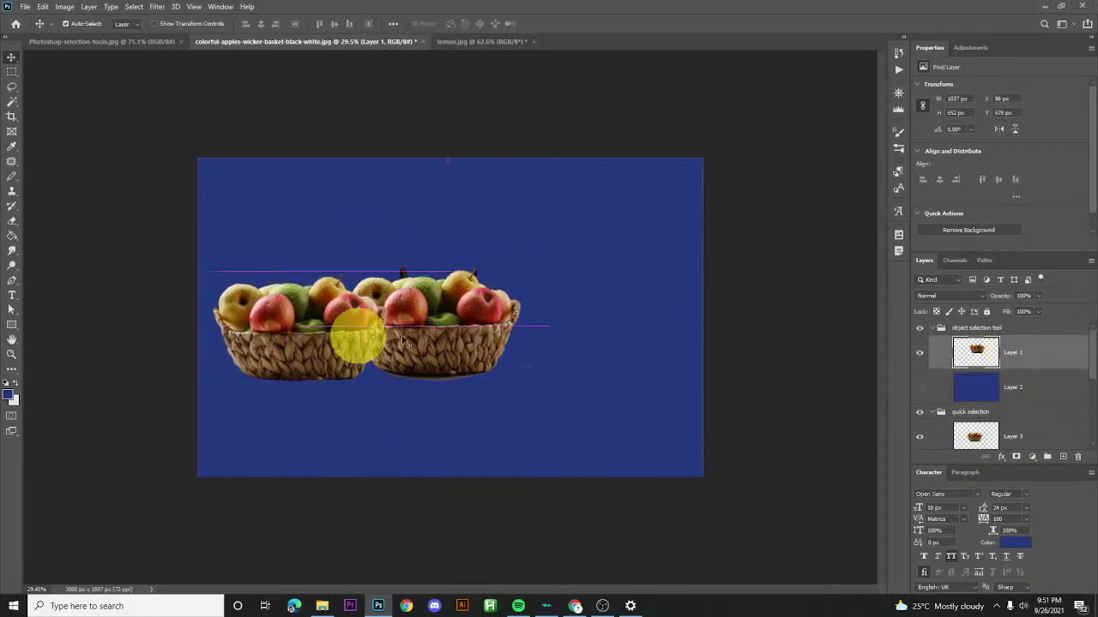
- Arrange the baskets in one level row: object selection on the left, quick selection in the middle, magic wand on the right
left_click(474, 328)
left_click_drag(472, 331, 671, 305)
left_click_drag(473, 252, 436, 315)
left_click_drag(335, 313, 271, 341)
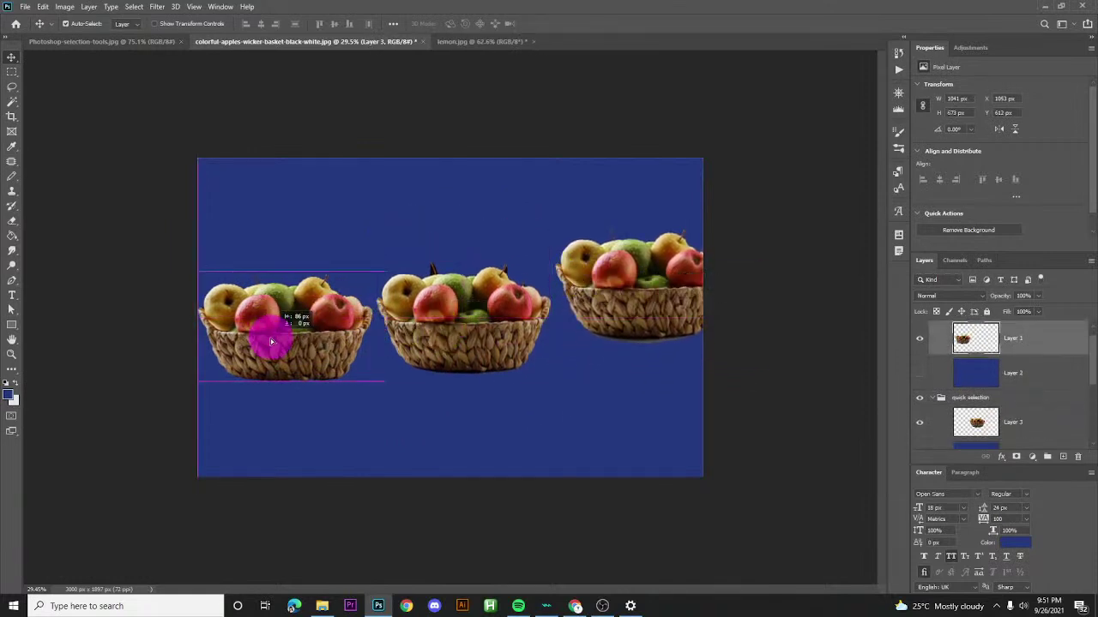
mouse_move(417, 313)
left_mouse_down()
mouse_move(424, 337)
mouse_move(421, 321)
left_mouse_up()
left_click_drag(657, 289, 655, 341)
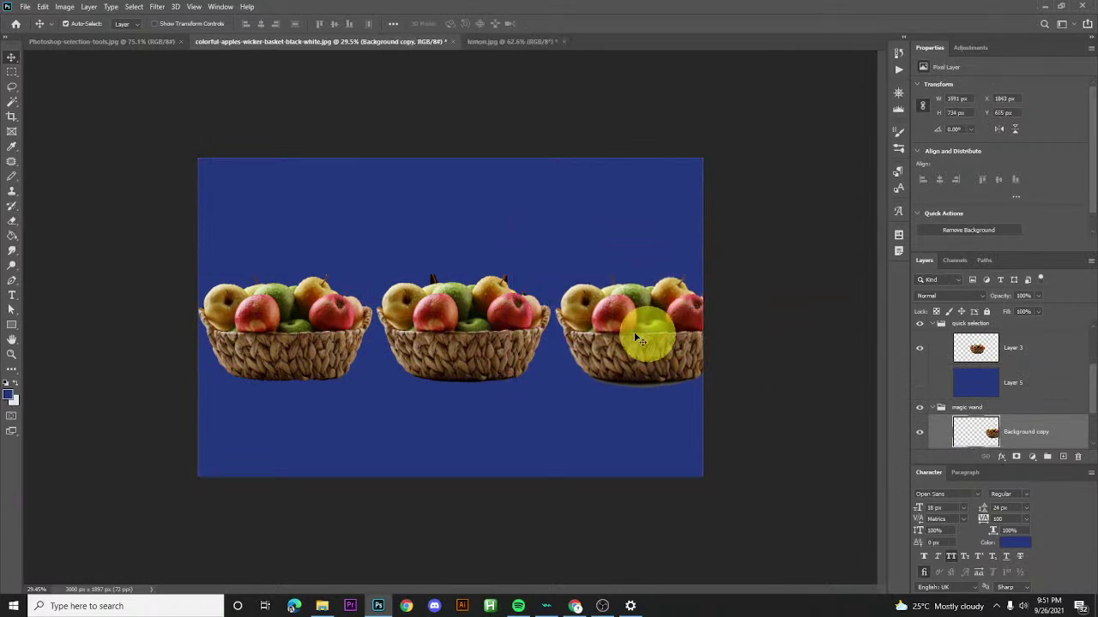
- Extend the canvas on its right side with the Crop tool to about 3434 px wide
left_click(275, 221)
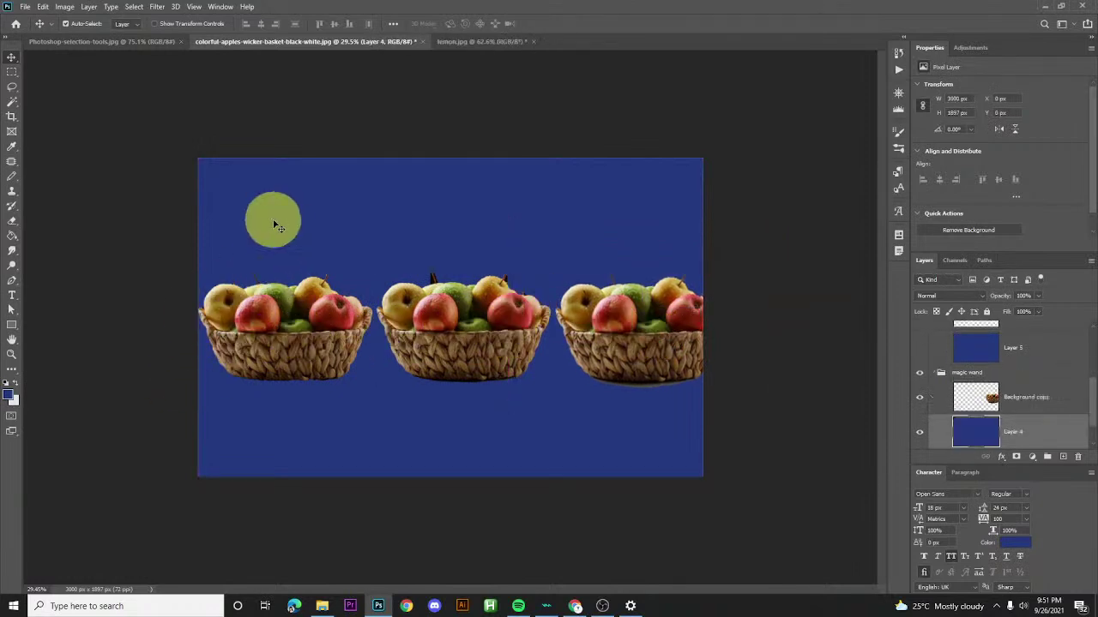
key("c")
left_click_drag(705, 319, 735, 319)
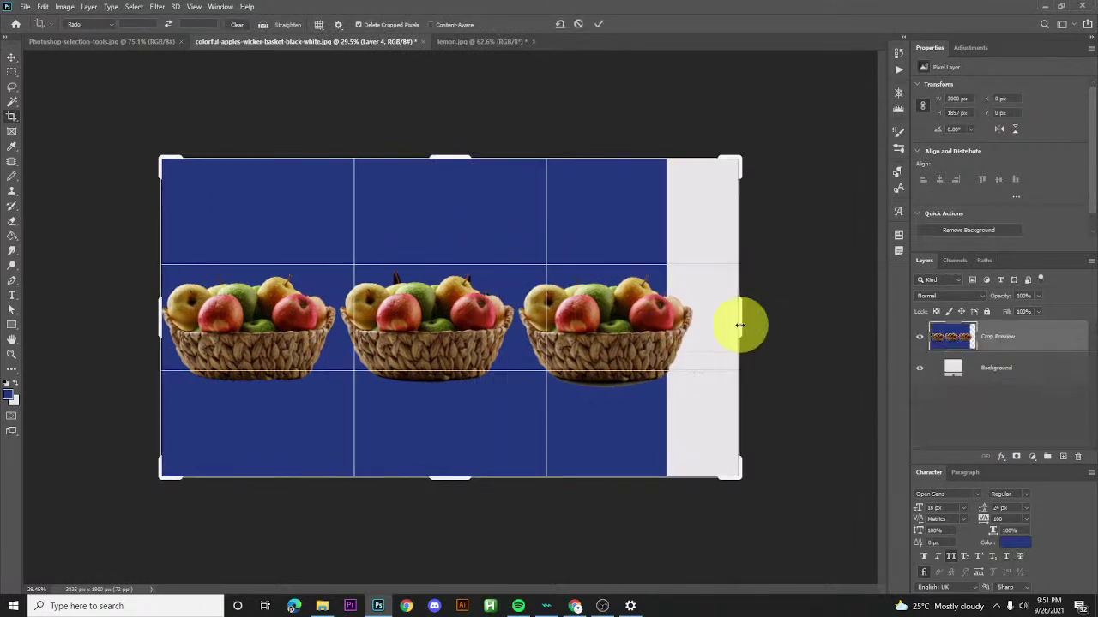
key("Return")
left_click(11, 57)
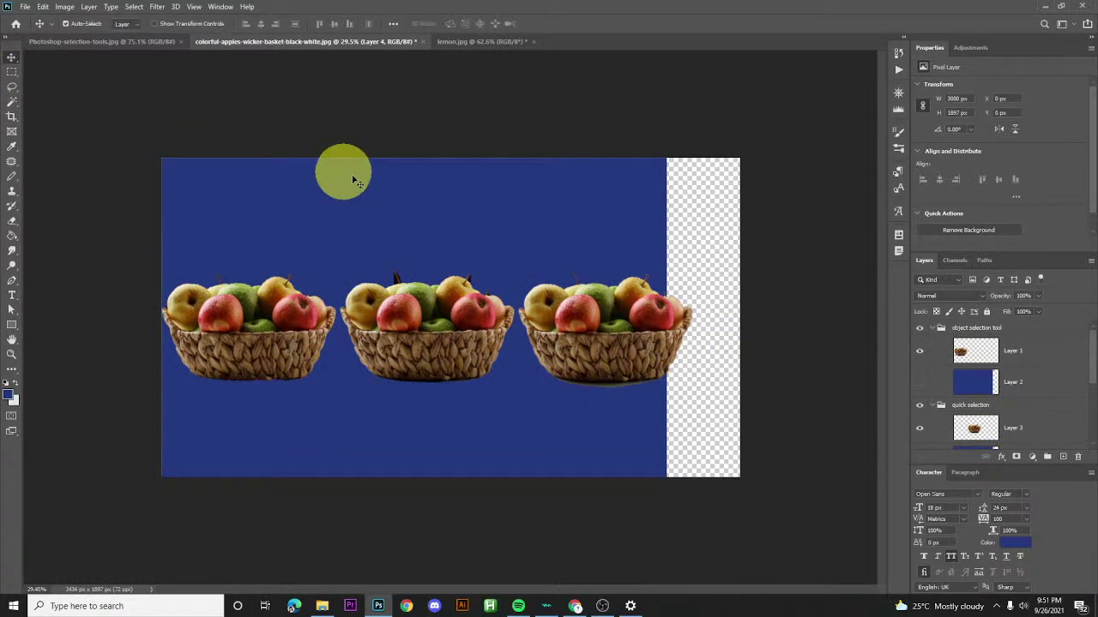
- Scale the blue fill on Layer 4 to about 117.31% so it covers the extended canvas
key("ctrl+t")
left_click_drag(668, 324, 753, 328)
key("Return")
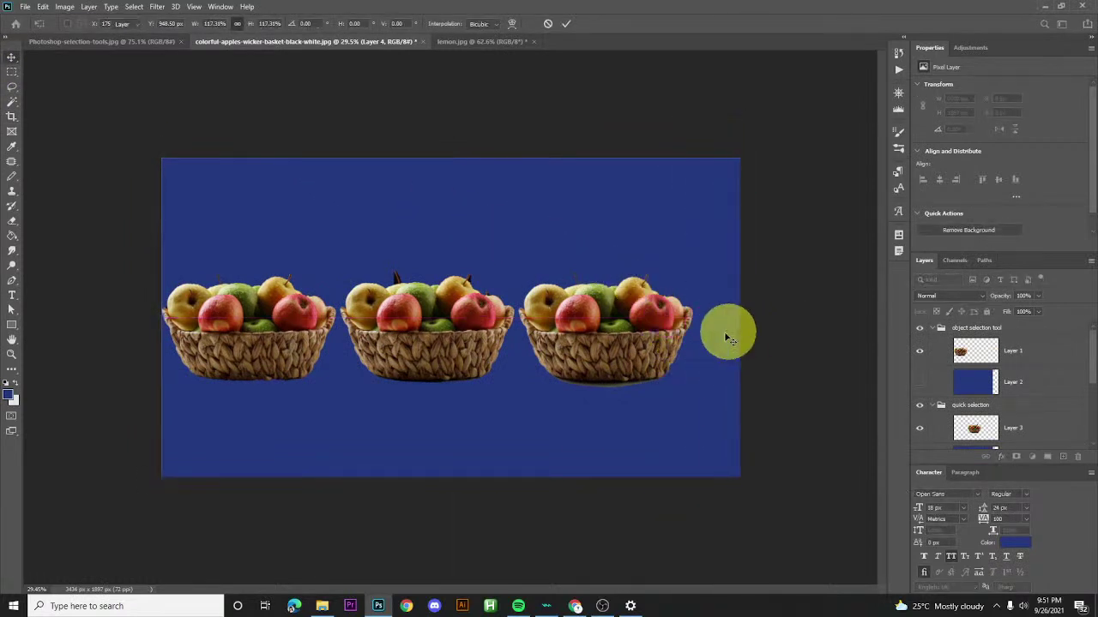
- Even out the row's spacing by moving the magic wand basket to about X 1928 px and the quick selection basket to X 1111 px
left_click(605, 332)
left_click_drag(605, 332, 620, 335)
left_click_drag(466, 336, 463, 339)
scroll(463, 341, "up", 3)
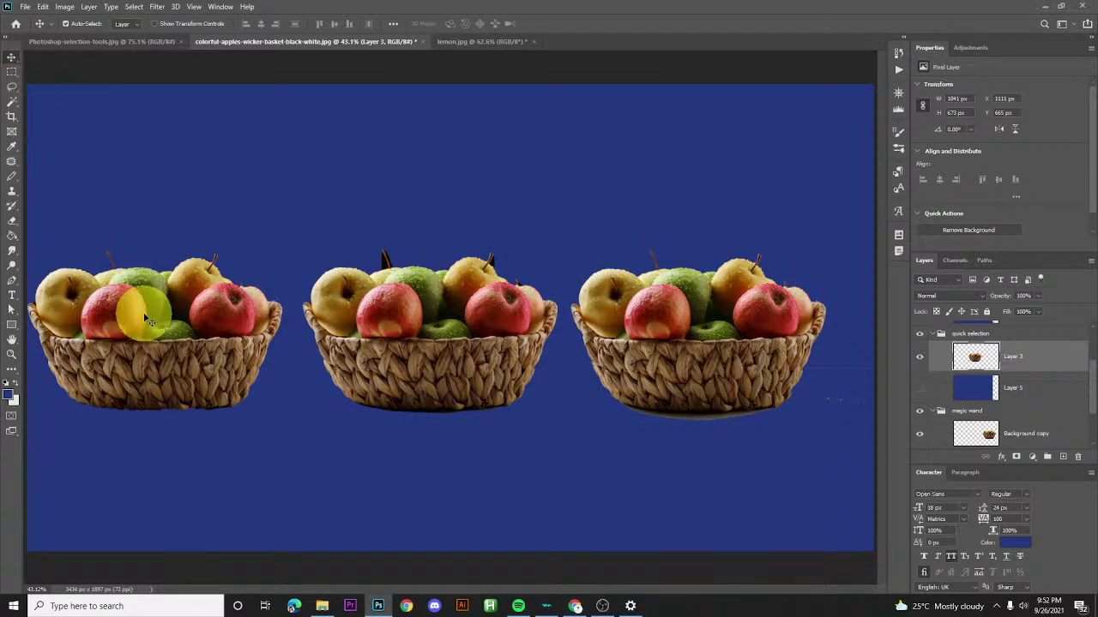
- Enlarge the layer list and compare the object selection, quick selection and magic wand cut-outs, selecting each basket in turn
left_click(164, 332)
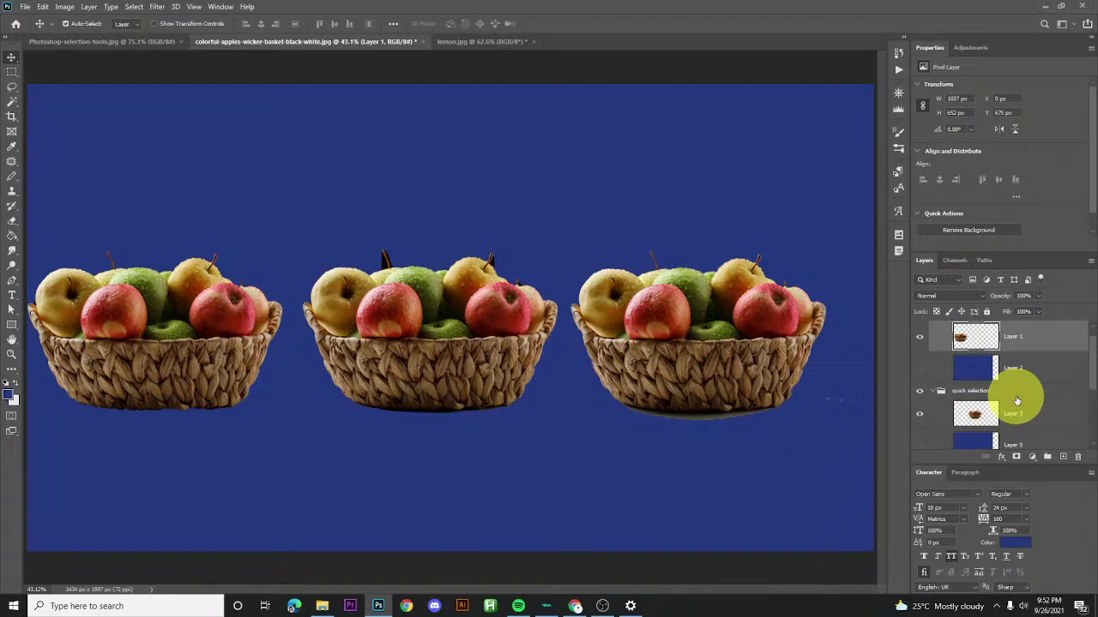
left_click_drag(1031, 249, 1029, 151)
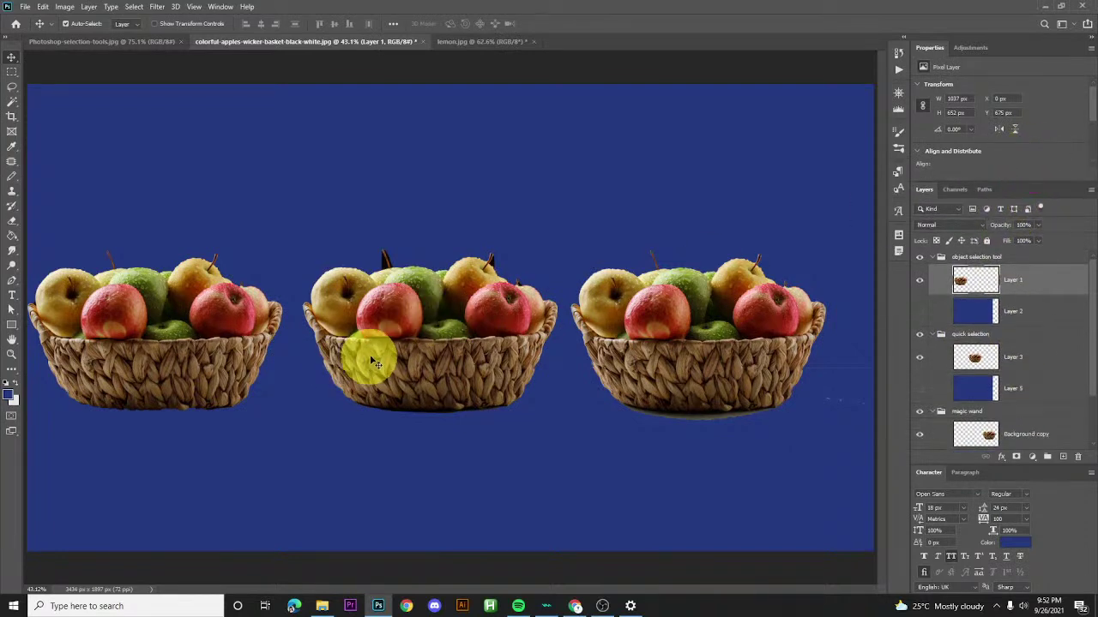
left_click(429, 313)
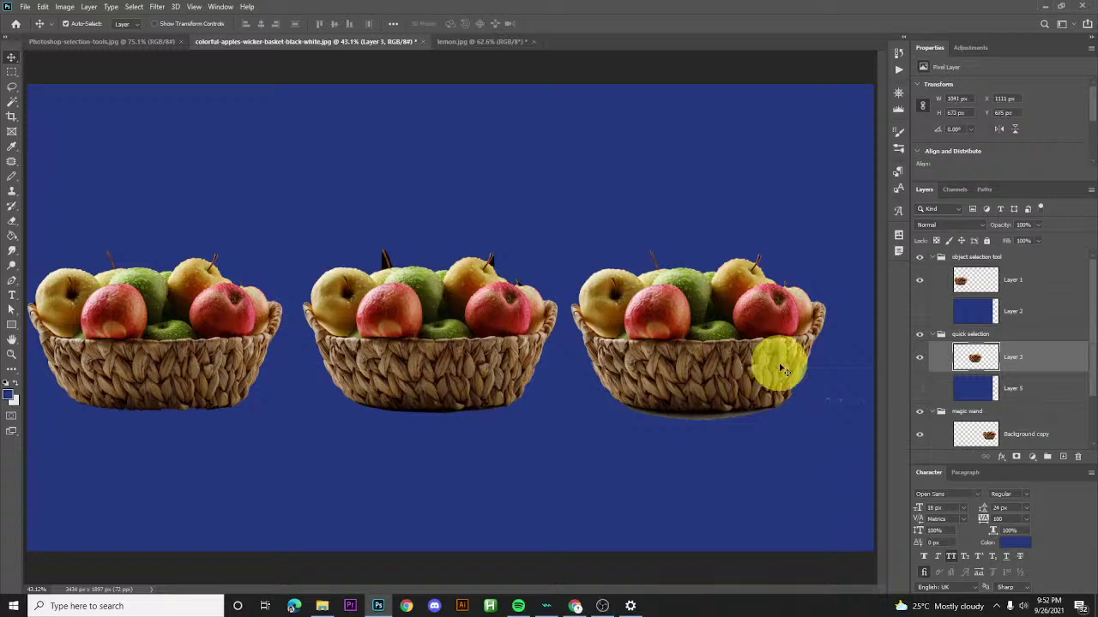
left_click(705, 331)
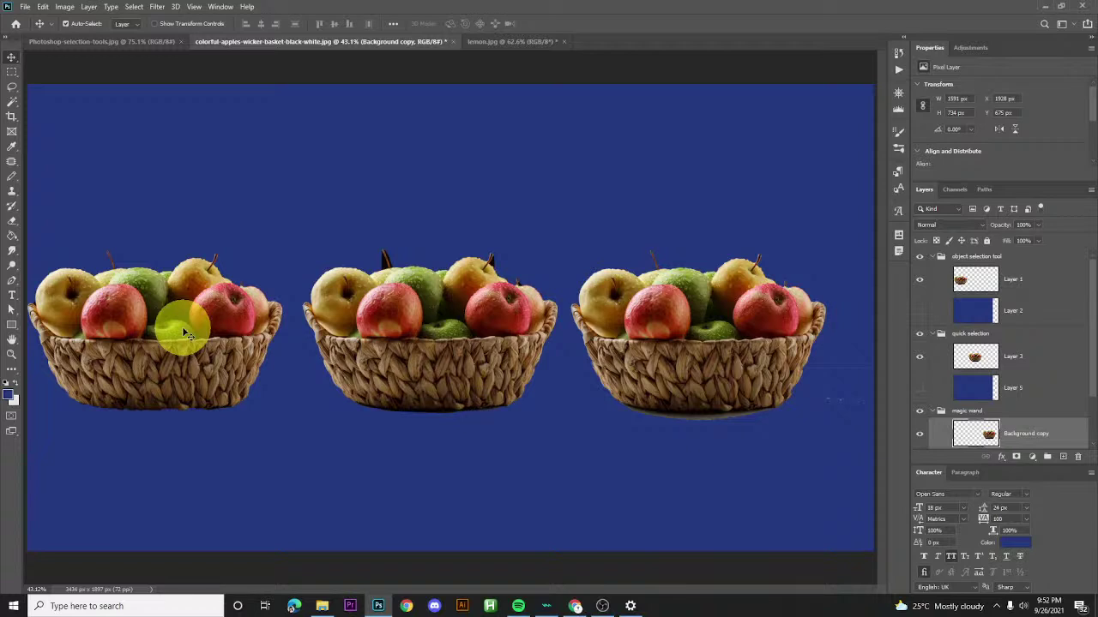
left_click(124, 335)
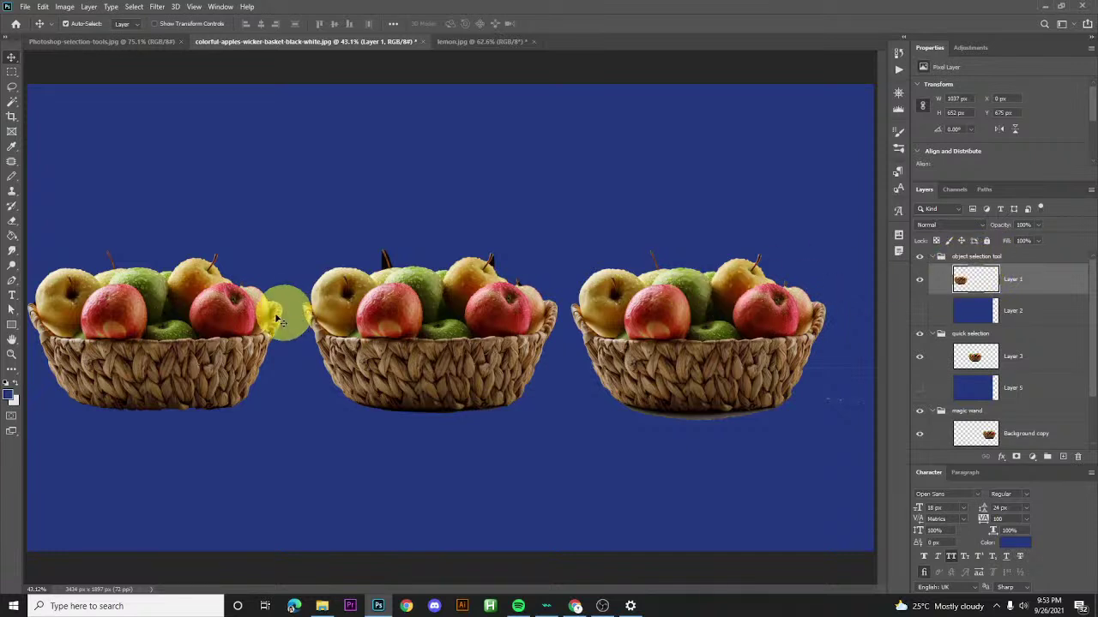
scroll(171, 326, "up", 1)
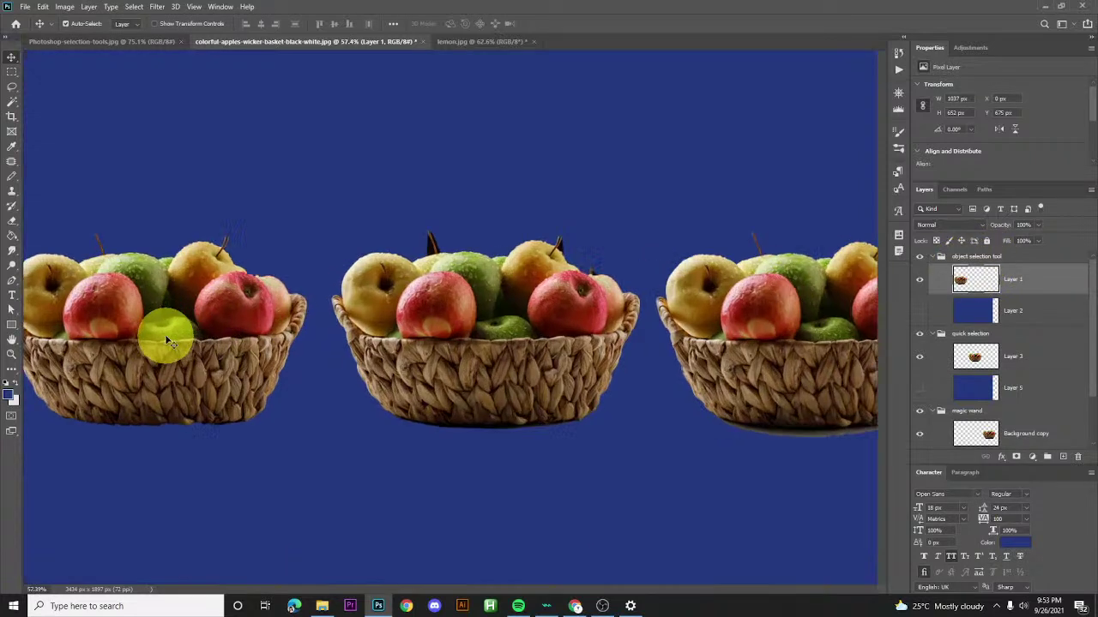
scroll(178, 342, "down", 3)
scroll(208, 341, "up", 2)
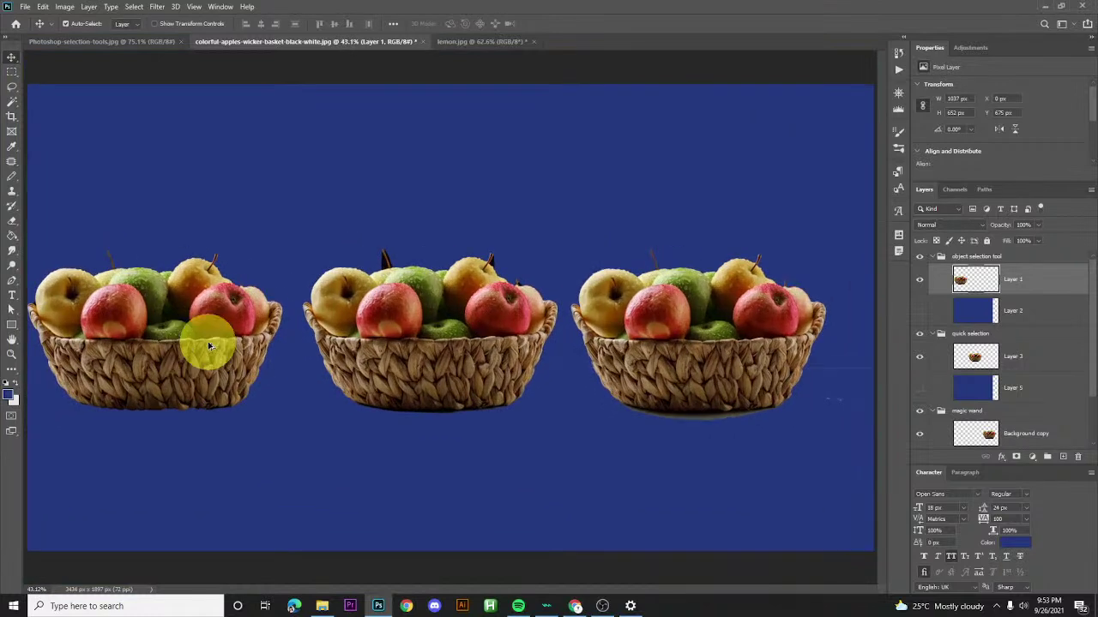